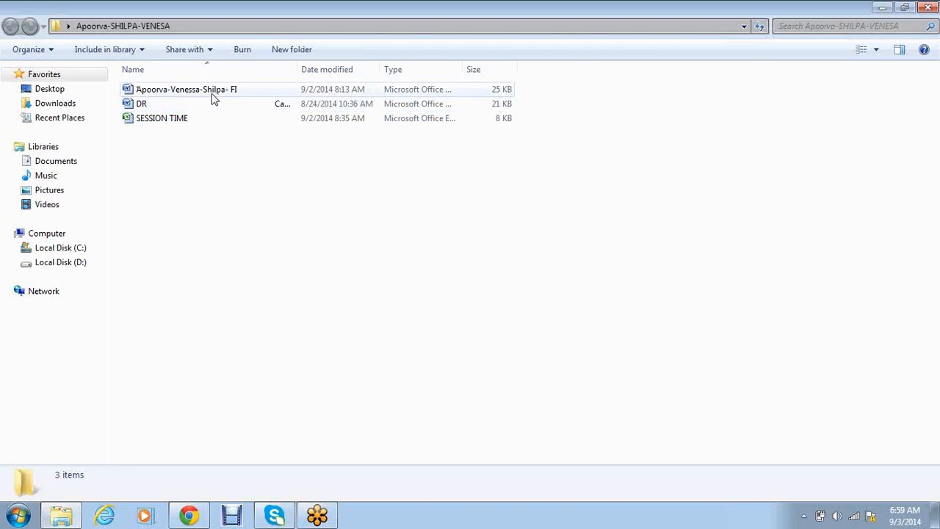
- Open the FI training notes document in Microsoft Word from Windows Explorer
double_click(211, 93)
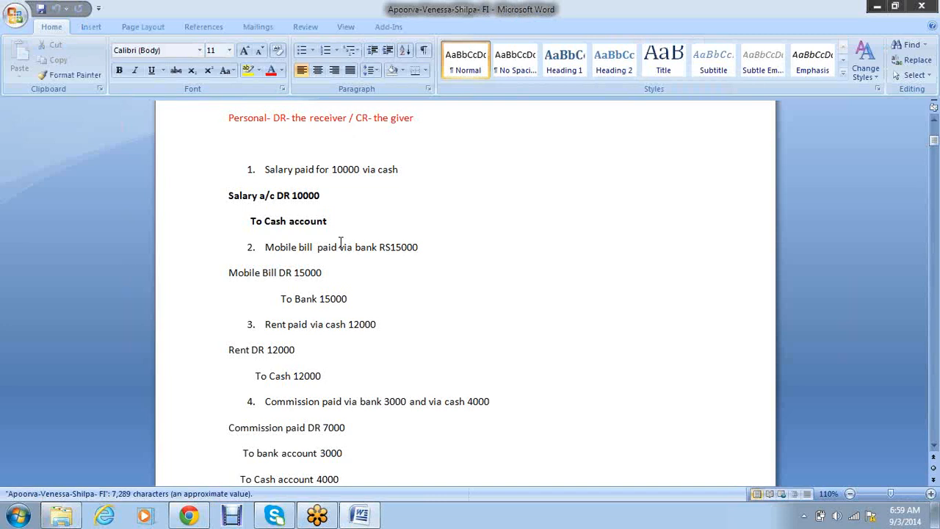
- Scroll to the 'b. Recurring' heading at the end of page 13 and place the cursor after it
scroll(336, 286, down, 15)
scroll(336, 286, down, 15)
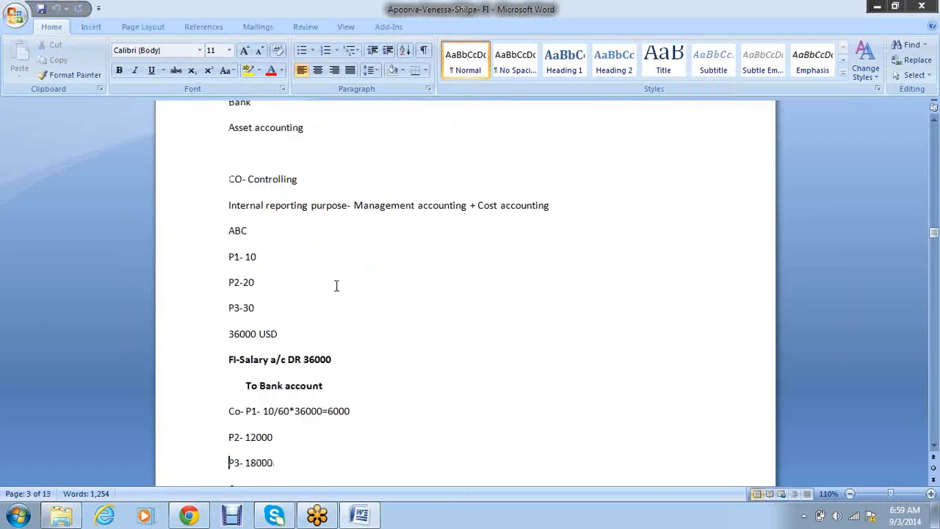
scroll(337, 286, down, 10)
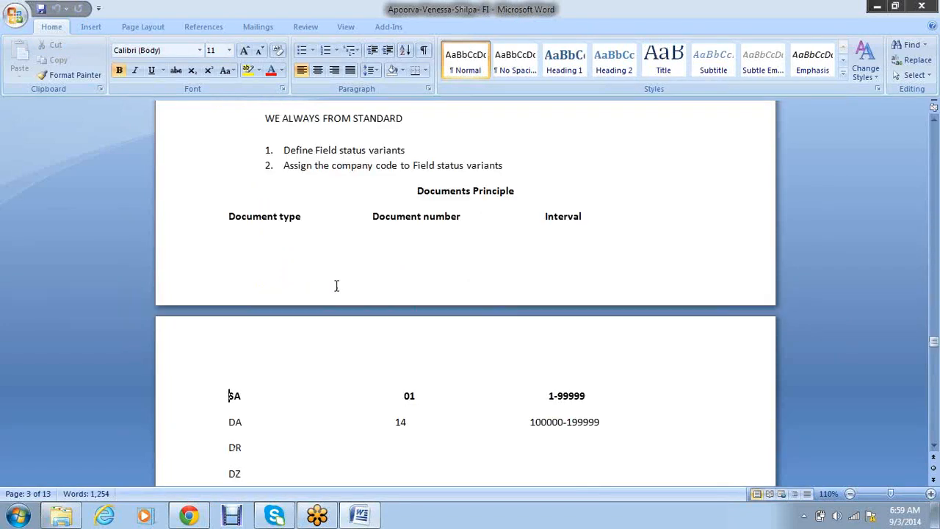
scroll(336, 286, down, 10)
scroll(336, 286, down, 20)
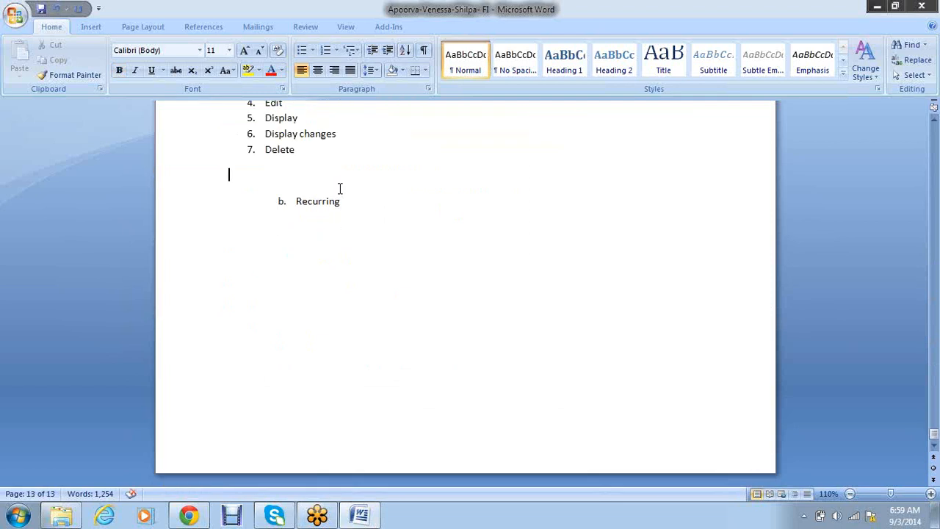
key(Delete)
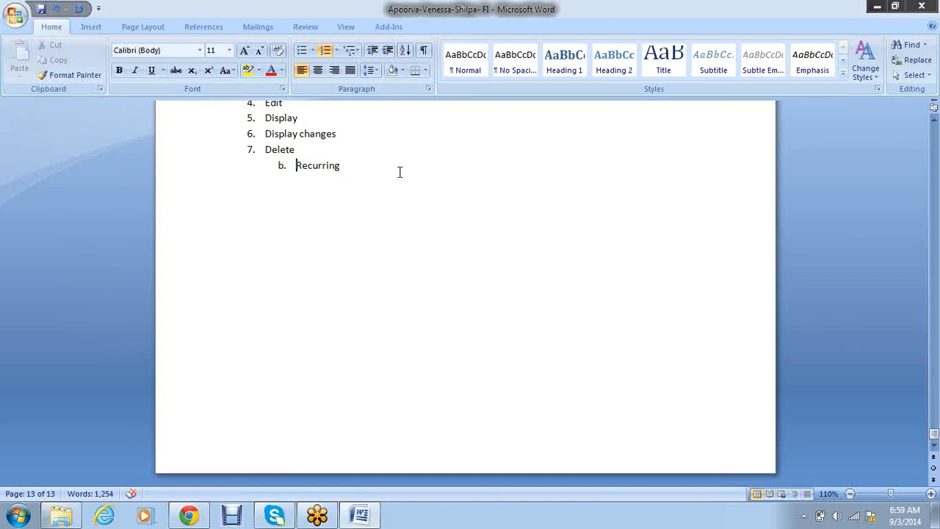
key(ctrl+z)
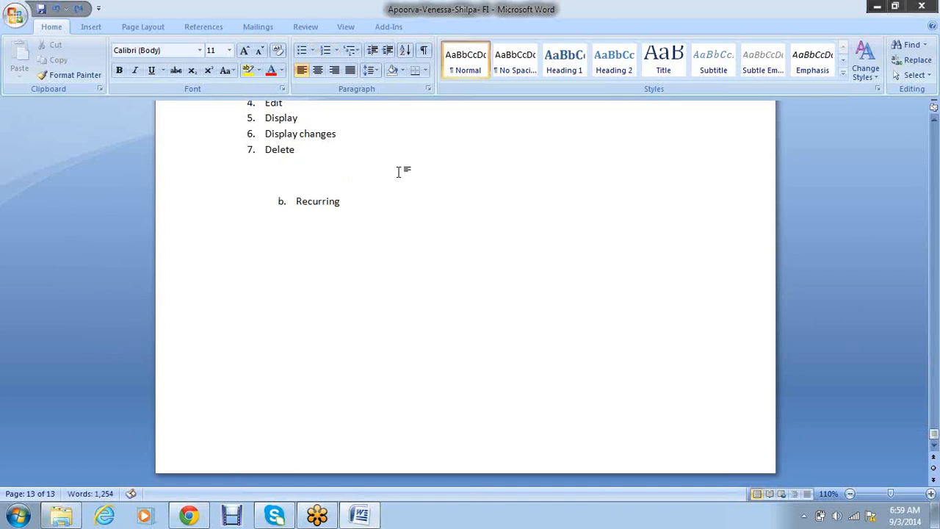
click(393, 205)
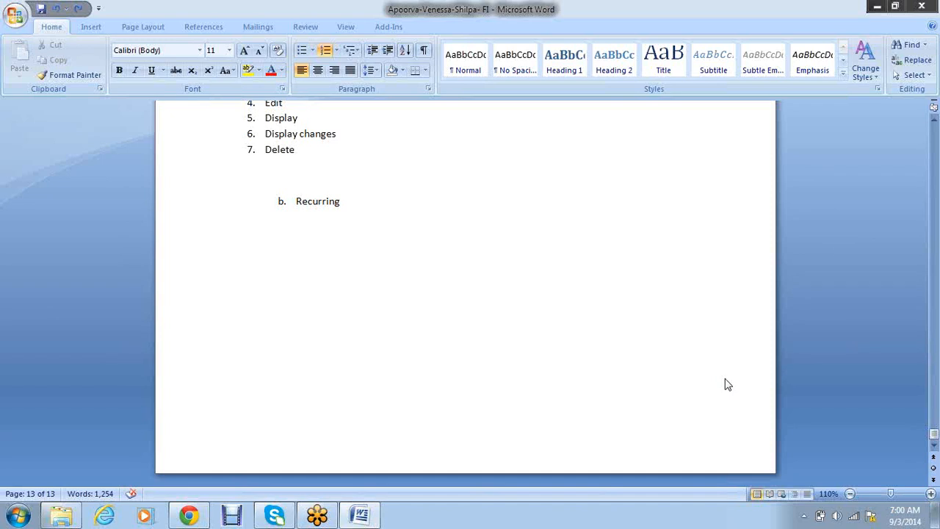
- Add 'Periodic posting' under Recurring, followed by the entry Rent account DR / to Bank account
click(358, 211)
key(Return)
key(Return)
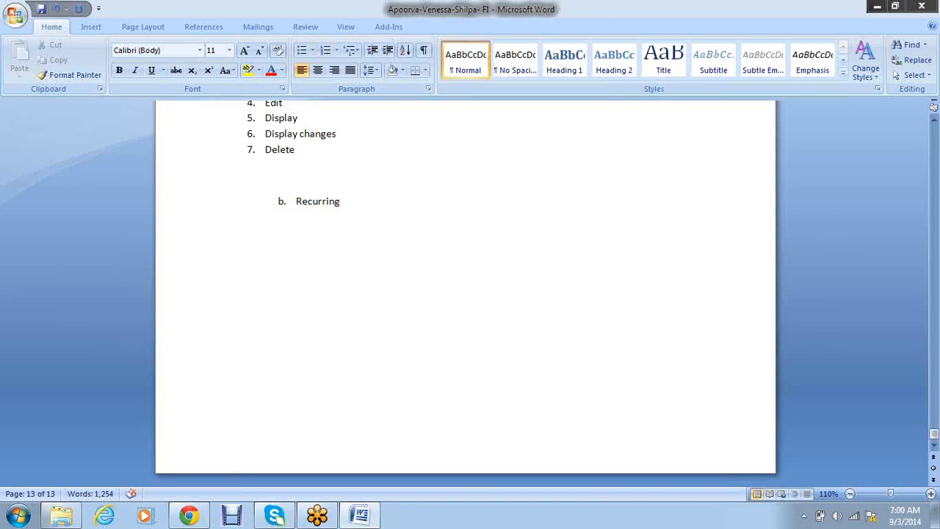
text(Periodic posting)
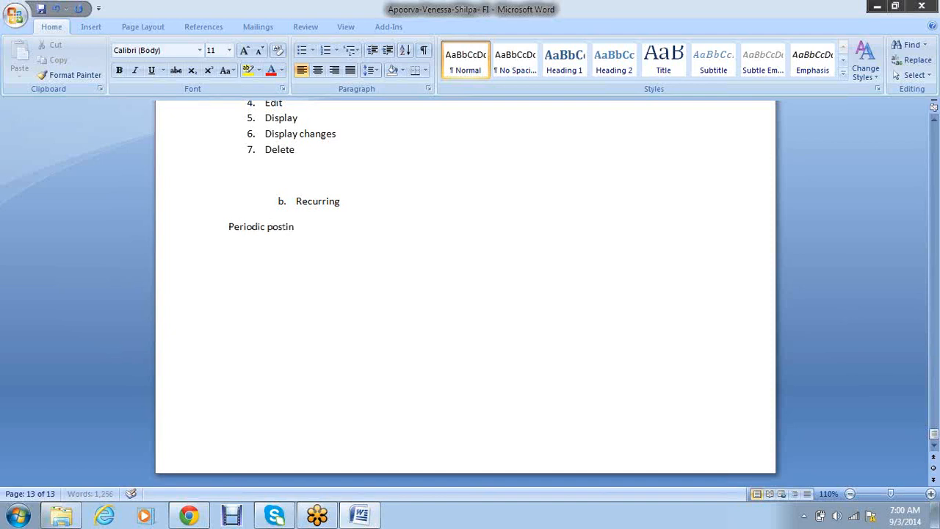
key(Return)
text(Rent account DR)
key(Return)
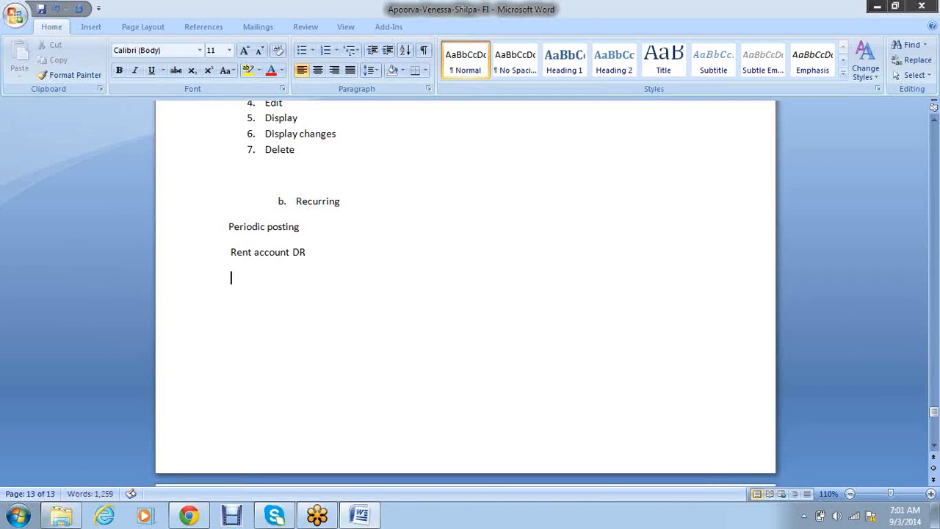
text(to Bank account)
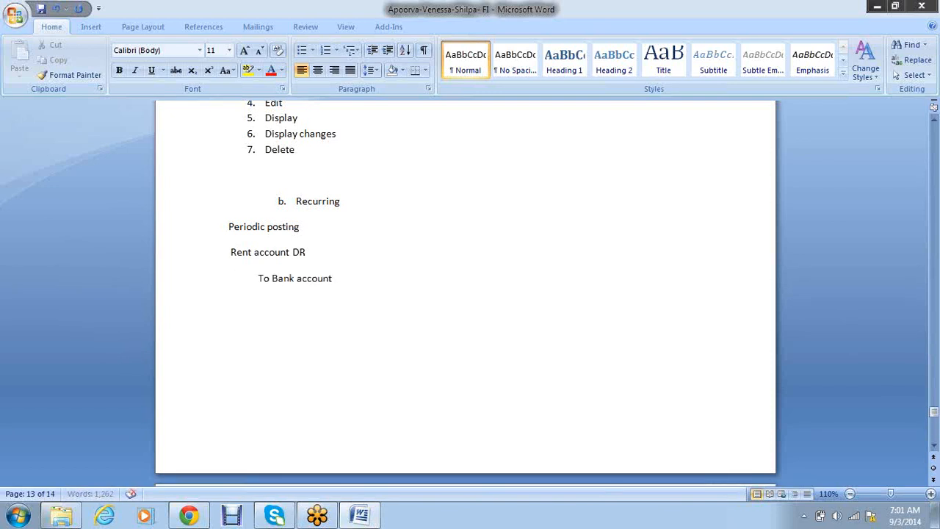
- Add the entry Insurance paid a/c DR with an indented 'TO Bank account' line
key(Return)
text(Insurance paid a)
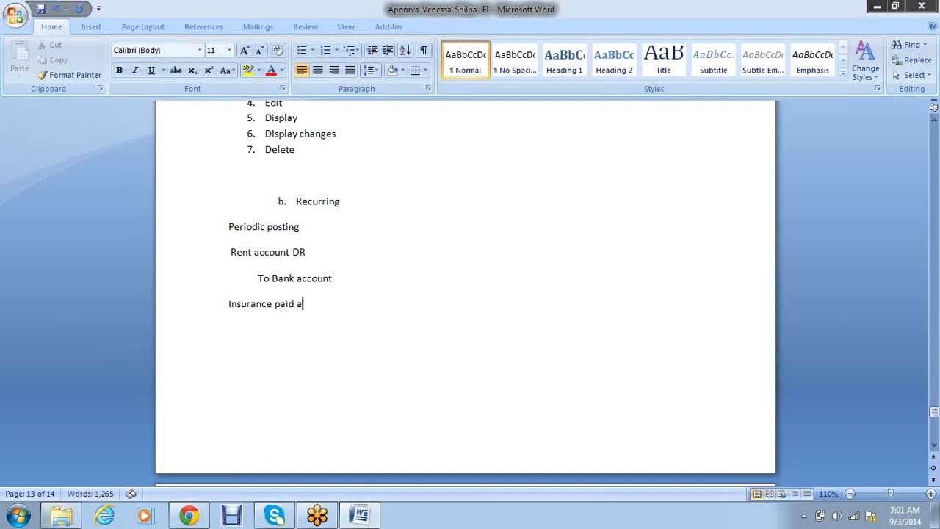
text(/c D)
text(R)
key(Return)
key(Tab)
text(TO Bank a)
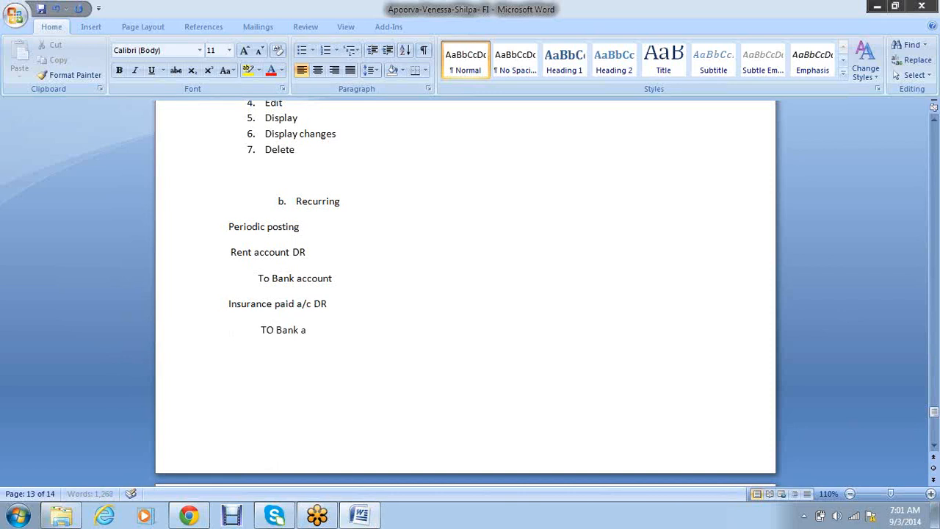
text(ccount)
- Extend the heading to read 'Periodic posting & Multiple documents'
click(420, 208)
key(Return)
key(Return)
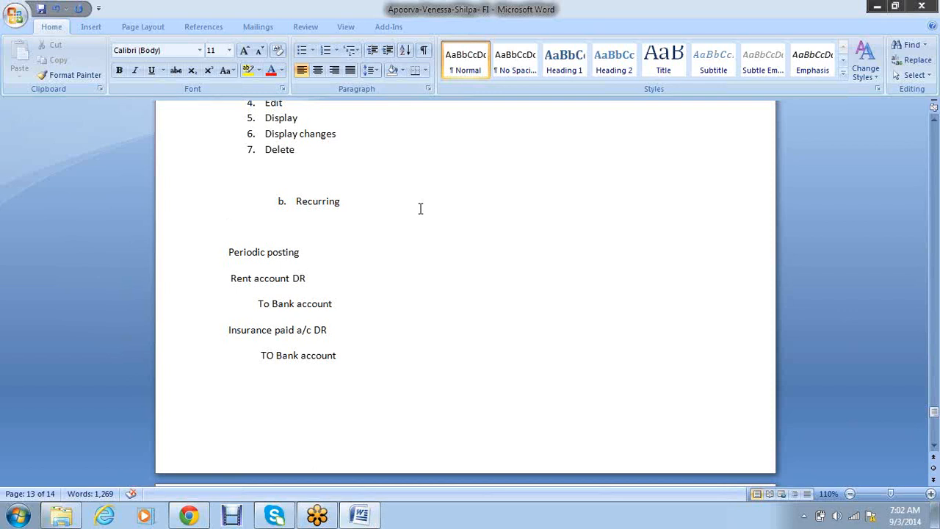
text(1.)
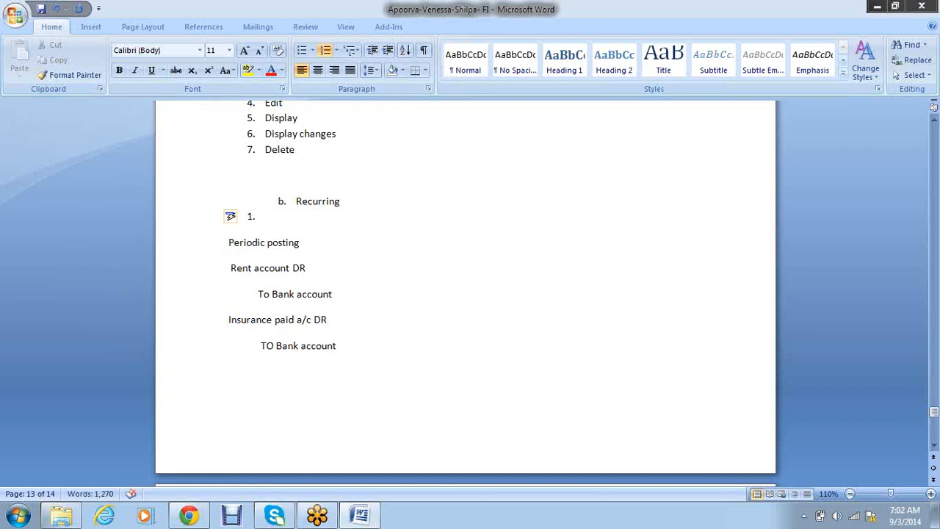
key(BackSpace)
click(417, 246)
text(&)
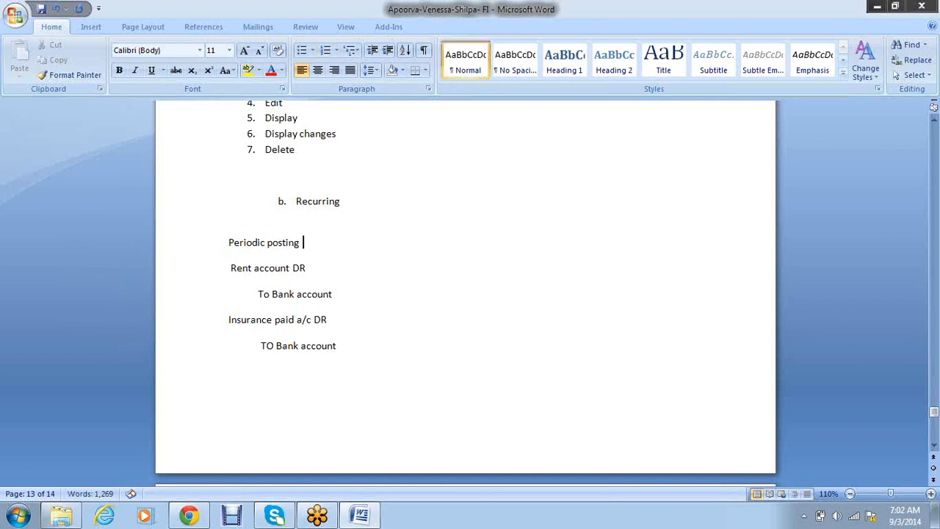
text( Multiple documents)
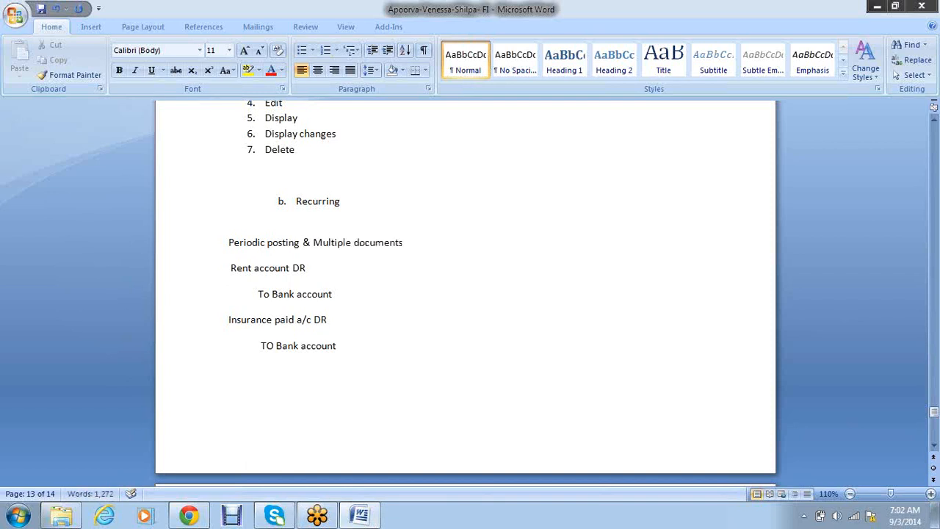
- Start a numbered list with '1. Create recurring document number range'
click(387, 342)
key(Return)
text(1. )
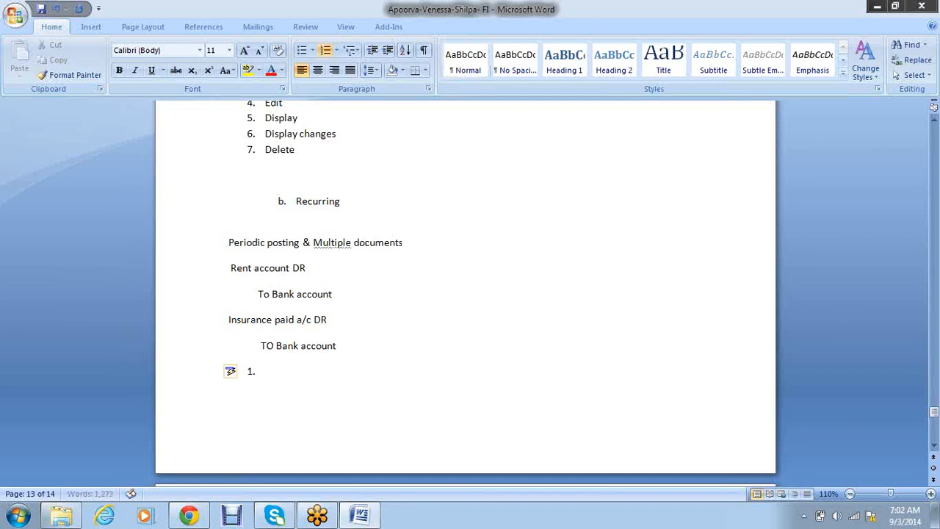
text(Create reurring)
key(BackSpace)
key(BackSpace)
key(BackSpace)
key(BackSpace)
key(BackSpace)
key(BackSpace)
key(BackSpace)
text(curring docu)
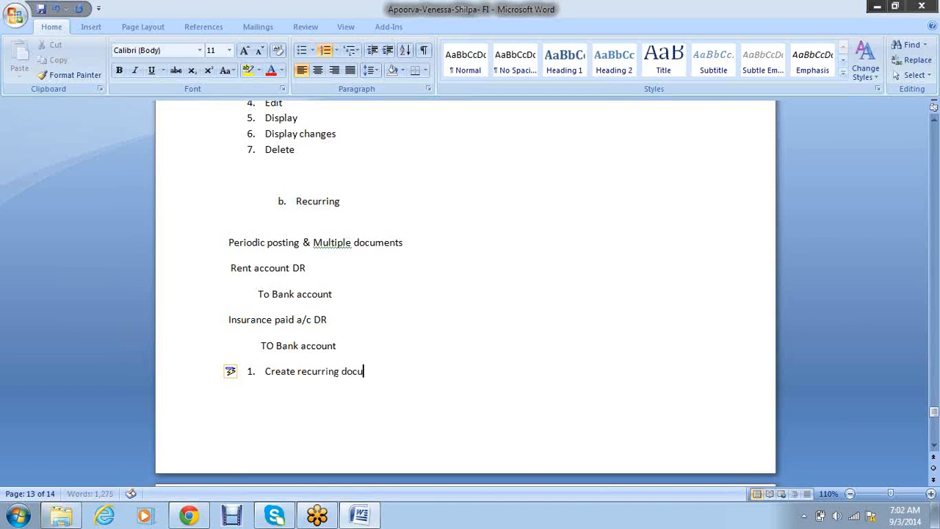
text(ment number range)
key(Return)
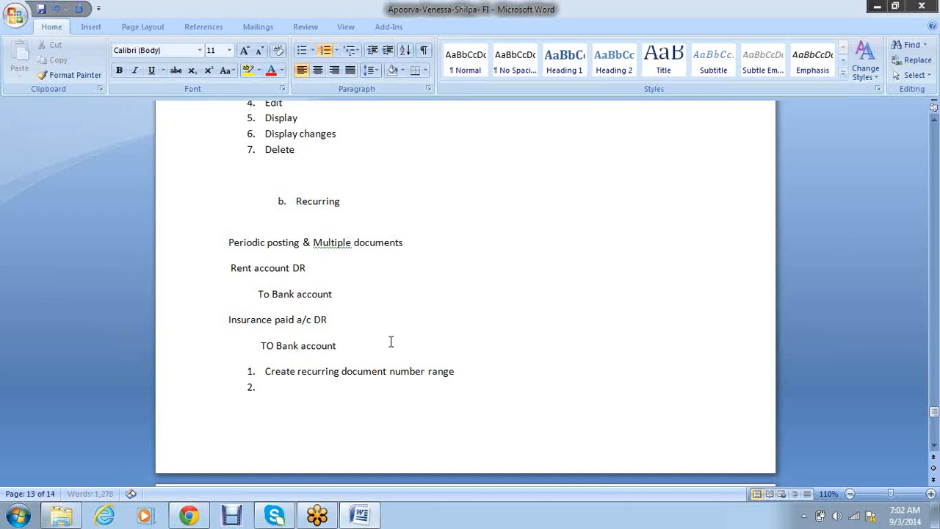
- Tag the number range as '-X1' and add step 2 'Create recurring document template'
click(495, 373)
text(-X1)
key(Down)
text(Create re)
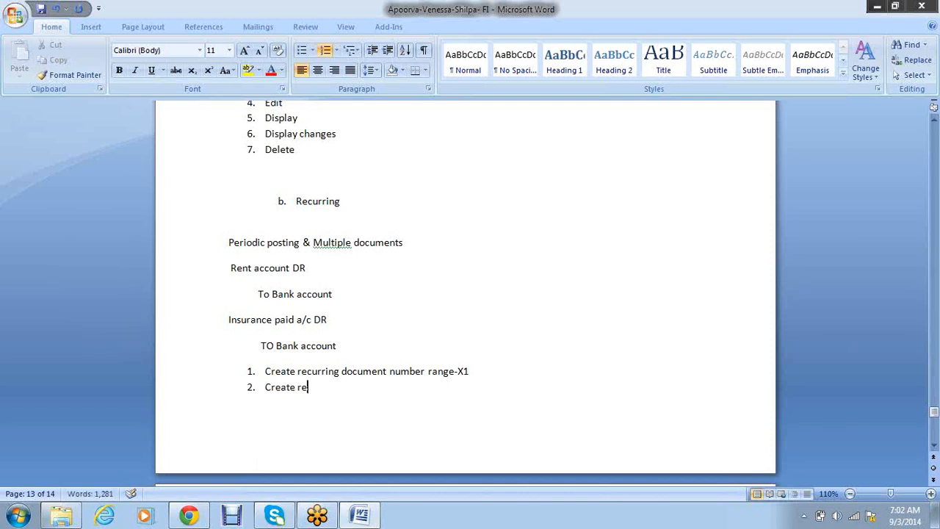
text(urring document t)
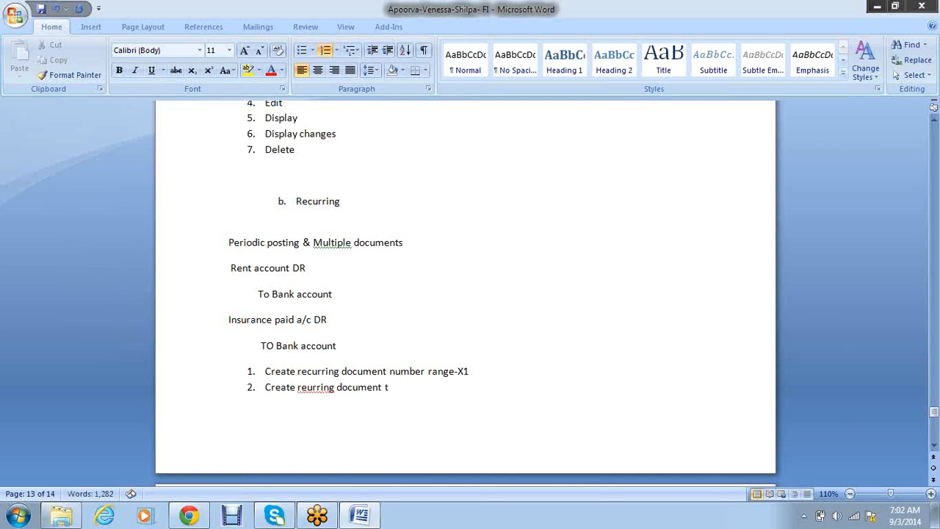
text(emplate)
right_click(312, 387)
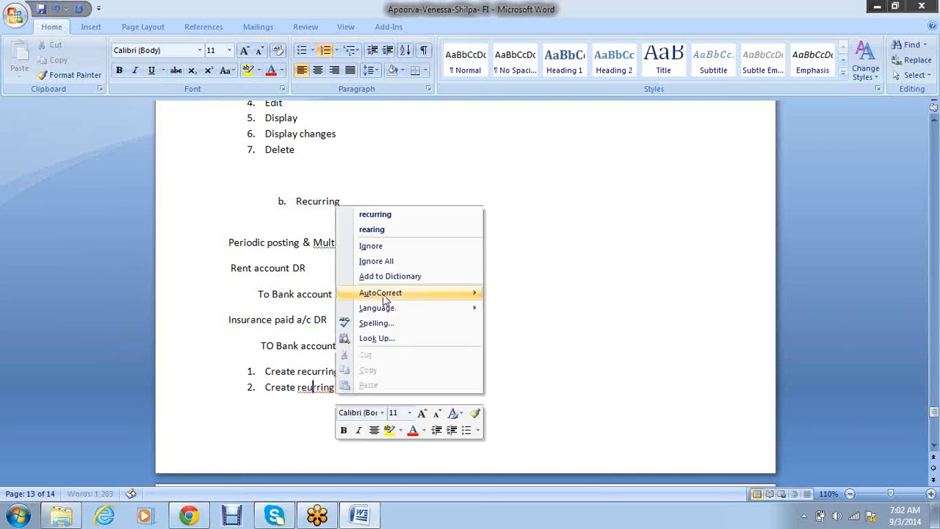
click(399, 213)
- Begin a lettered sub-item 'a. F' below step 2
click(482, 392)
key(Return)
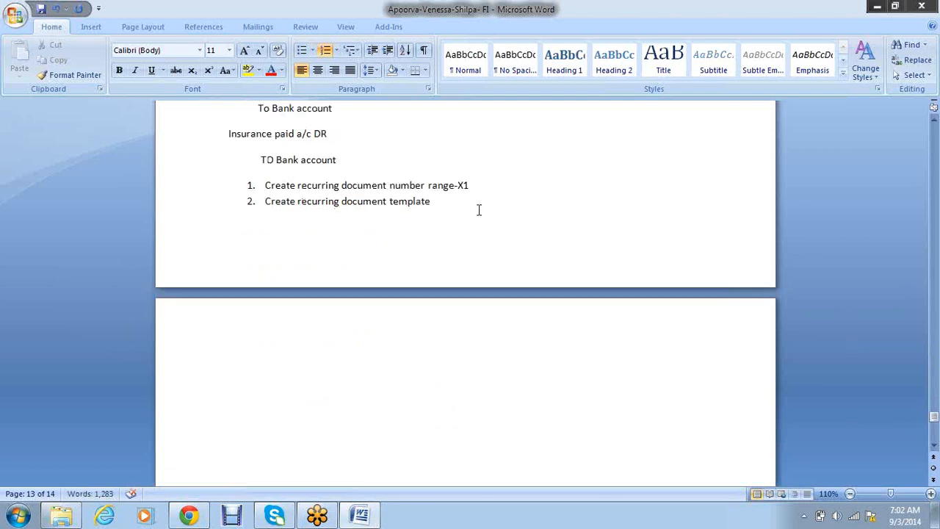
key(Return)
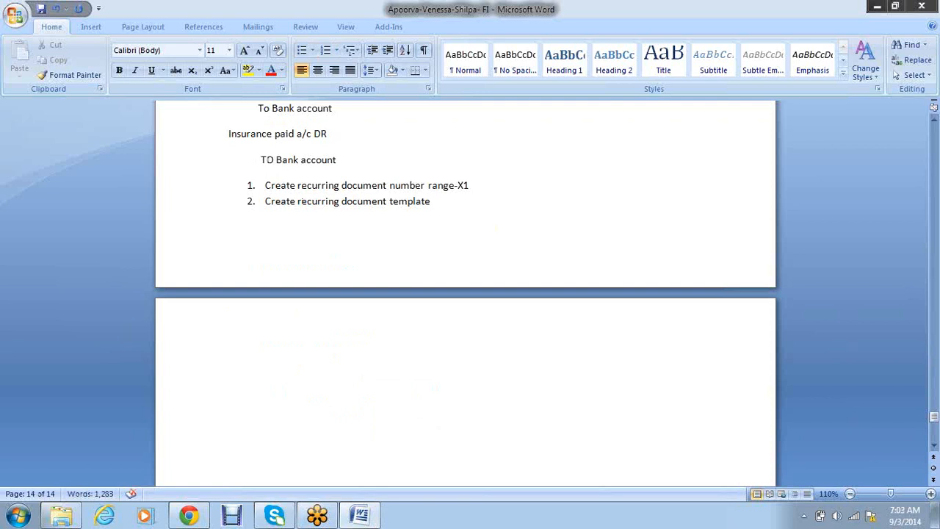
text(a. Fr)
- Make lettered item a read 'First run date and last run date-'
key(BackSpace)
text(i)
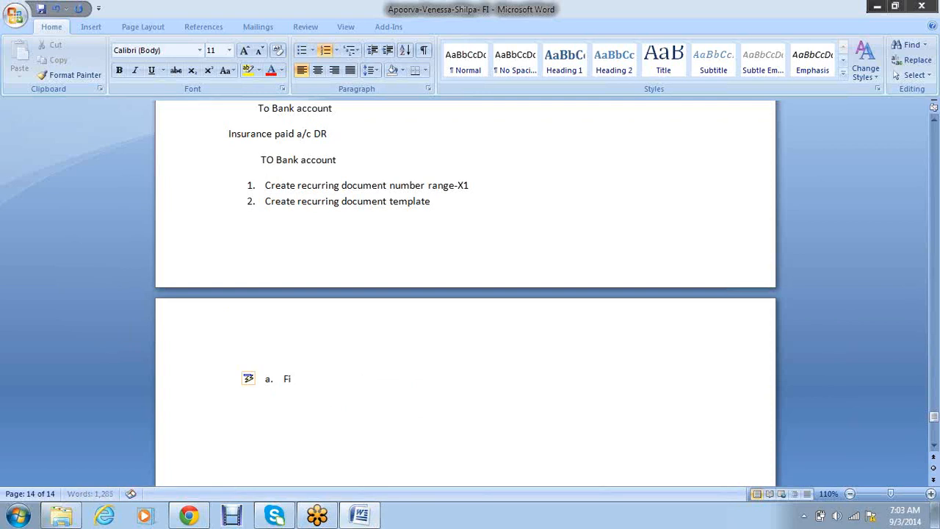
text(rst run date and last ru)
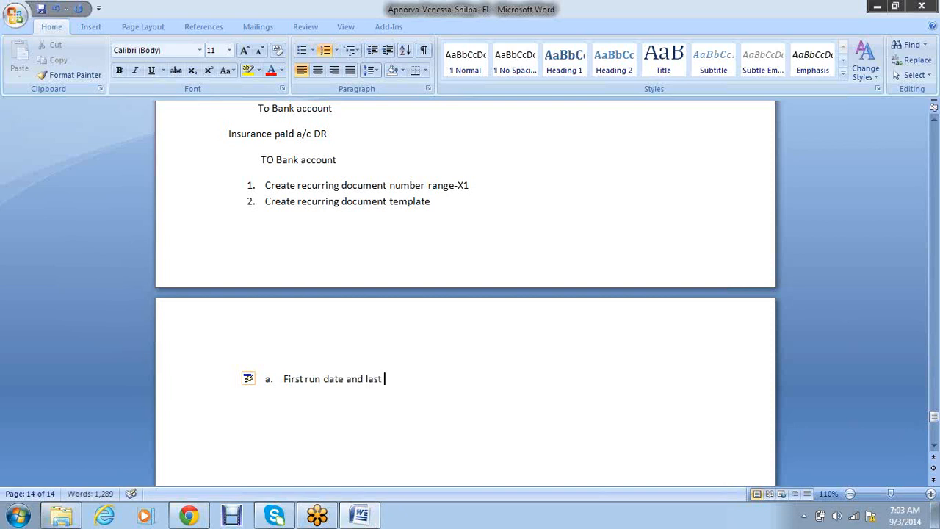
text(n date)
text(-)
- Append the date range '(01.04.2014 to 31.03.2015)' to item a
text(()
text(01)
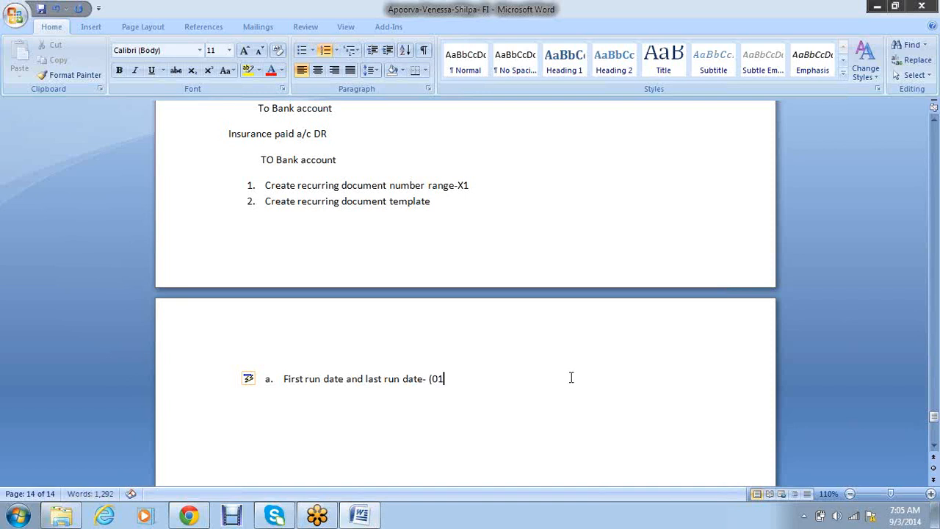
text(.04.2014)
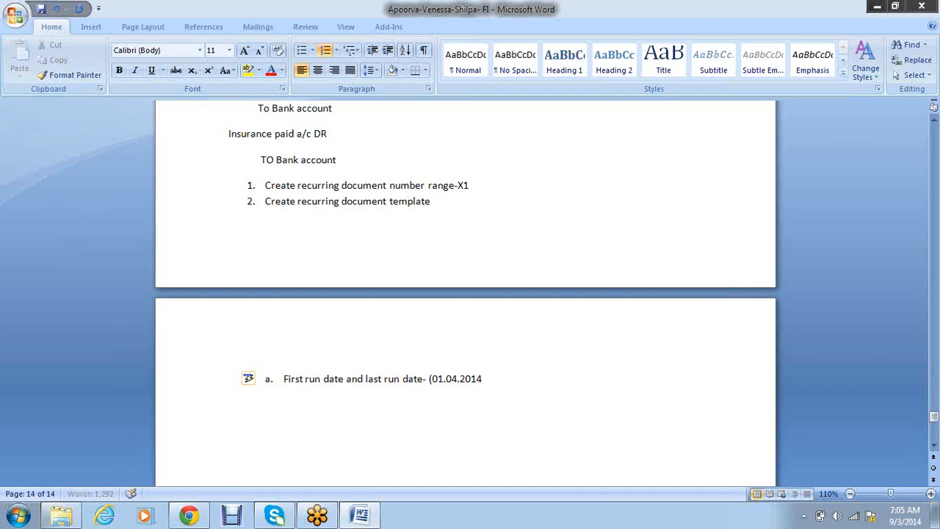
text( to 31.03.2015))
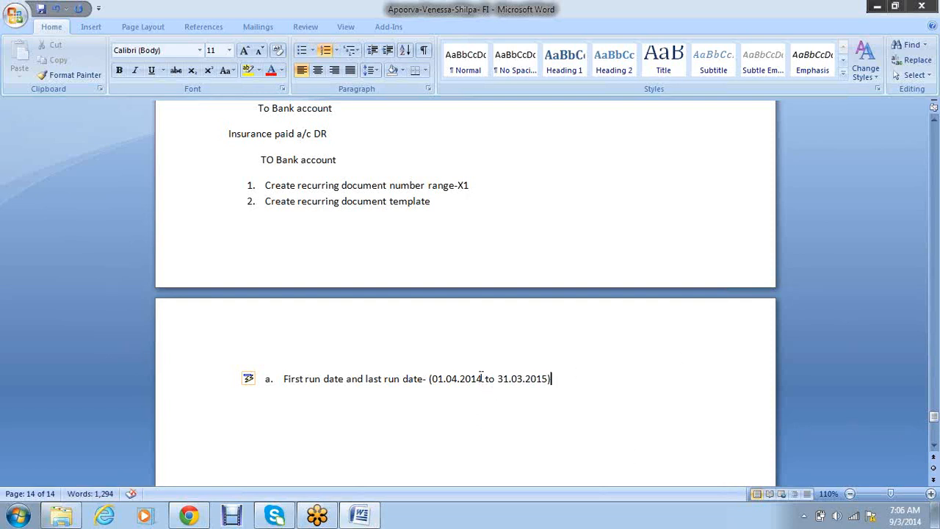
- Add sub-item b 'Run on date (which date of the month- 01-31)'
drag(482, 379, 431, 379)
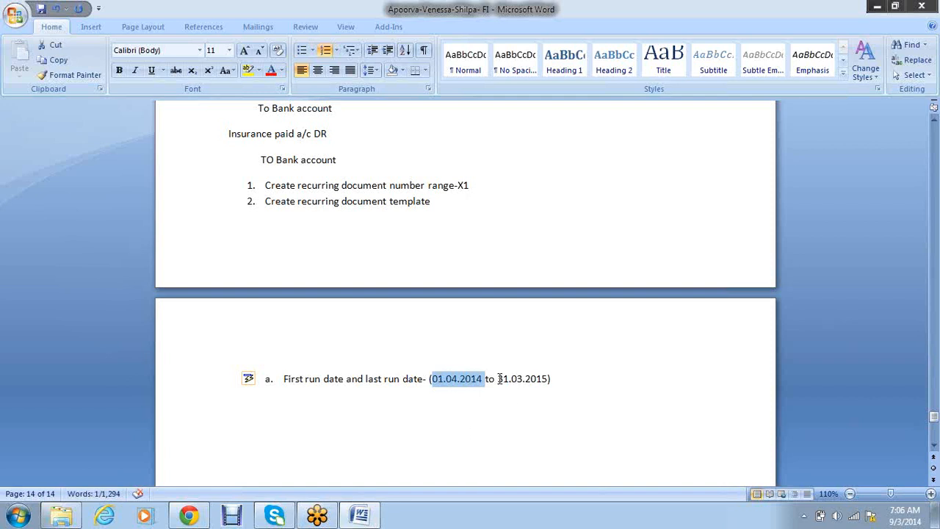
drag(499, 378, 537, 379)
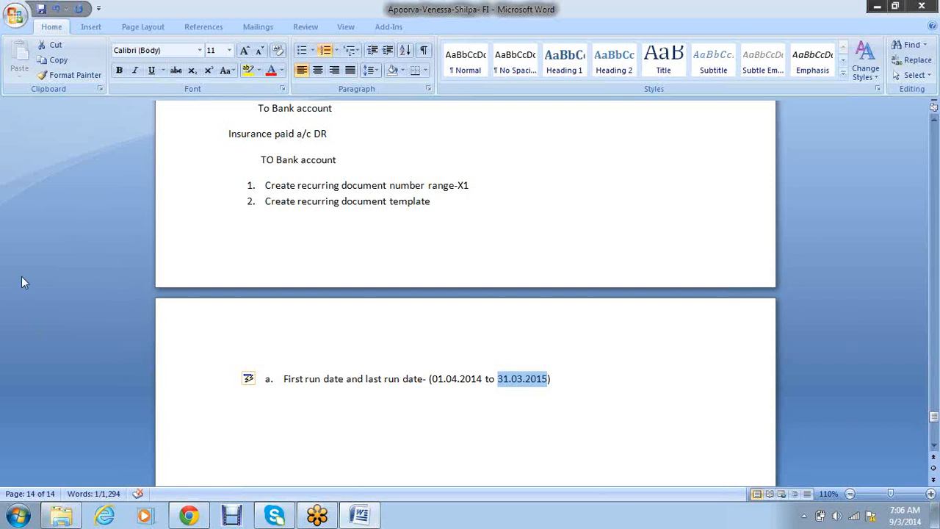
click(581, 378)
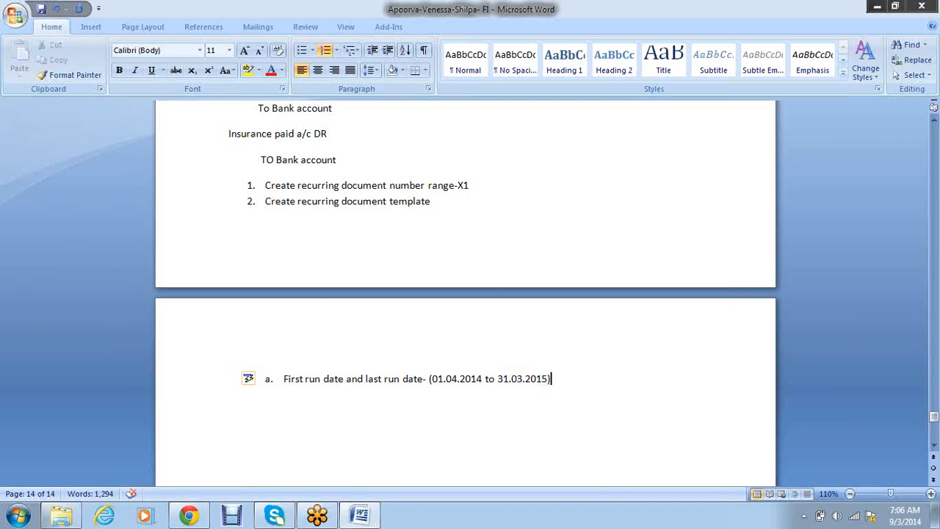
key(Return)
text(Run o)
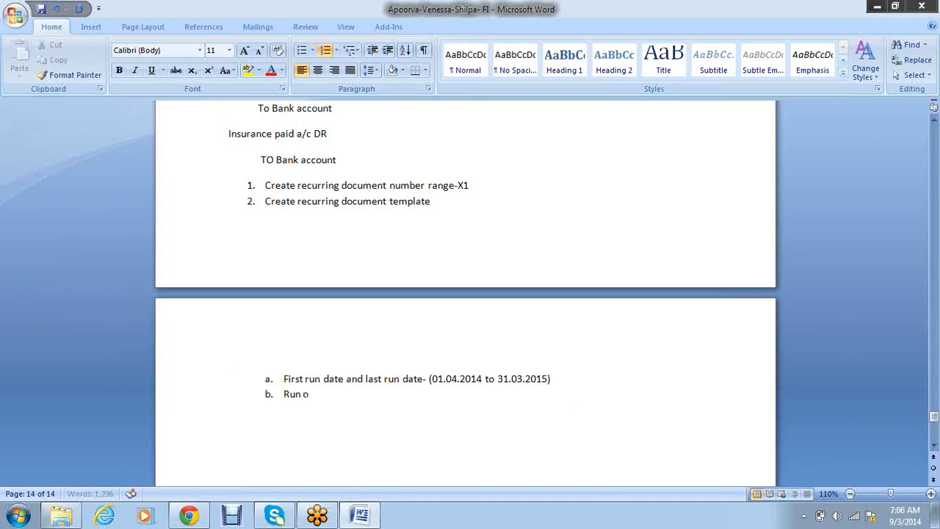
text(n date ))
text(Which)
key(BackSpace)
key(BackSpace)
key(BackSpace)
key(BackSpace)
key(BackSpace)
key(BackSpace)
text((which date )
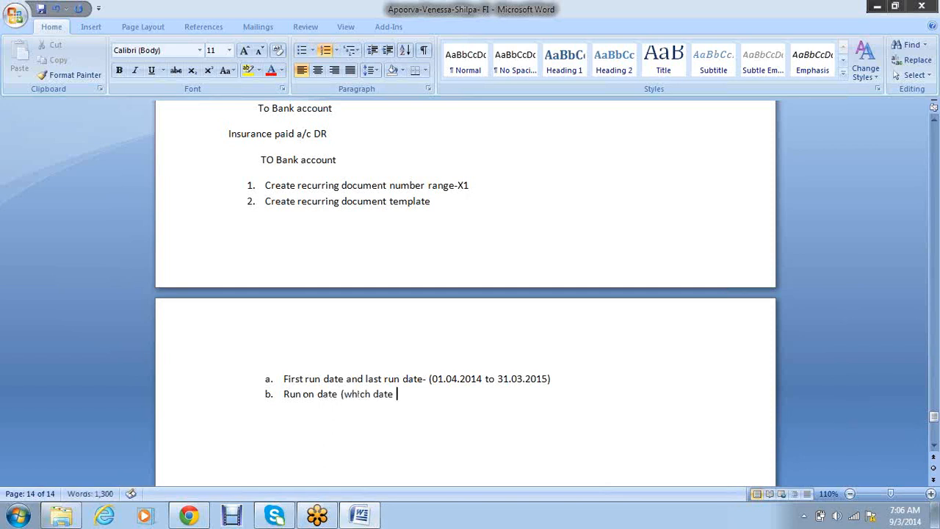
text(of the month- 01)
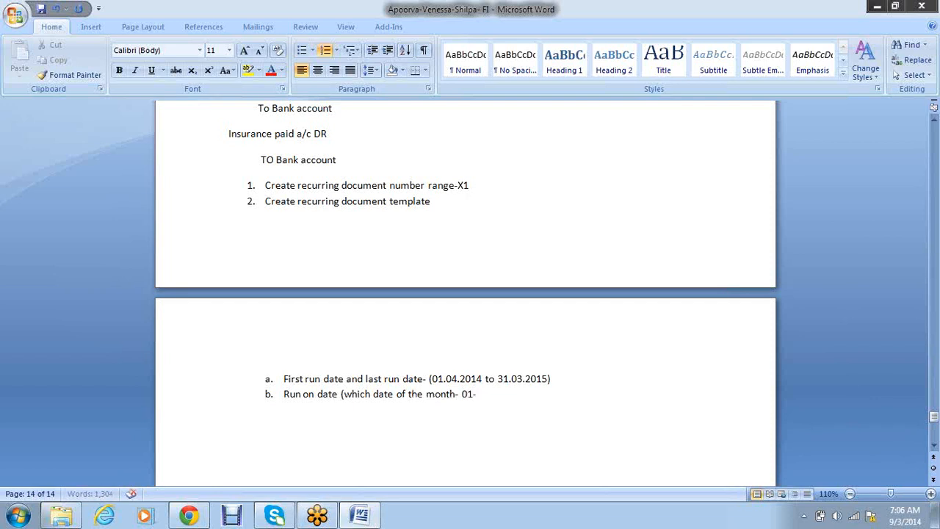
text(-31))
- Add sub-item c 'Frequency of posting'
key(Return)
text(Frequency )
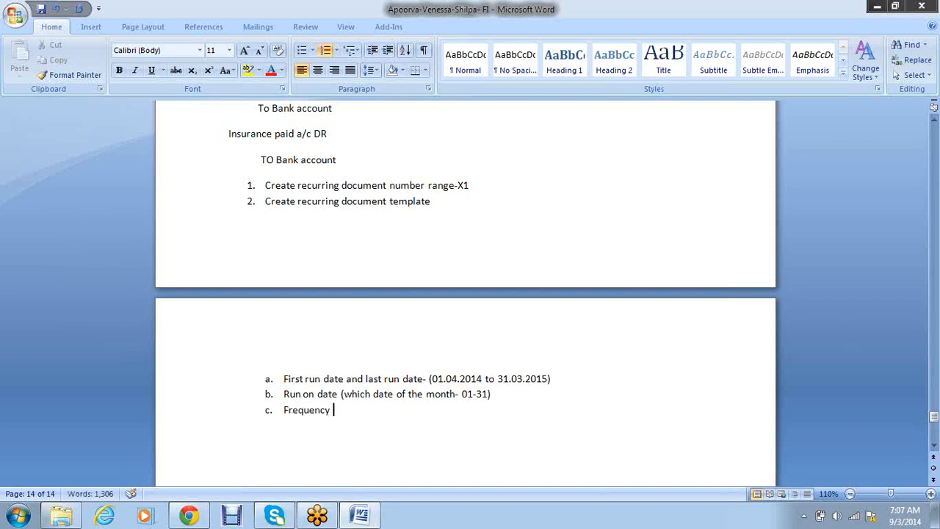
text(of posting)
scroll(571, 373, up, 1)
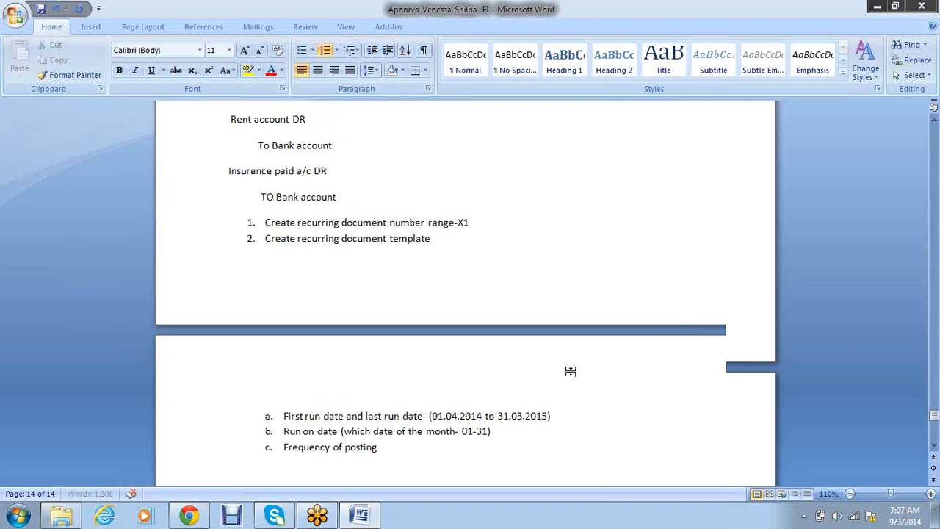
scroll(570, 371, down, 1)
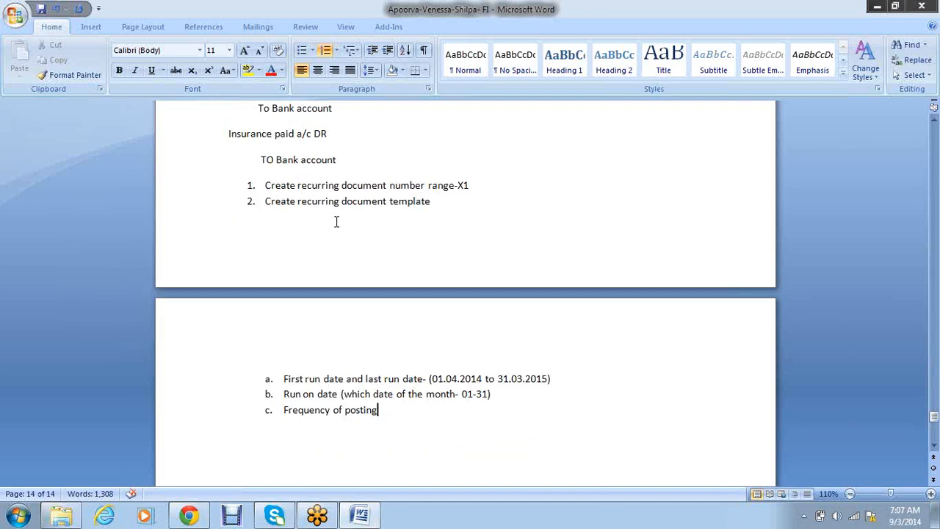
- Add numbered step 3 'Edit recurring document template' below the sub-items
key(Return)
text(3.)
key(BackSpace)
key(BackSpace)
key(BackSpace)
text(3.)
key(BackSpace)
text(. Edit re)
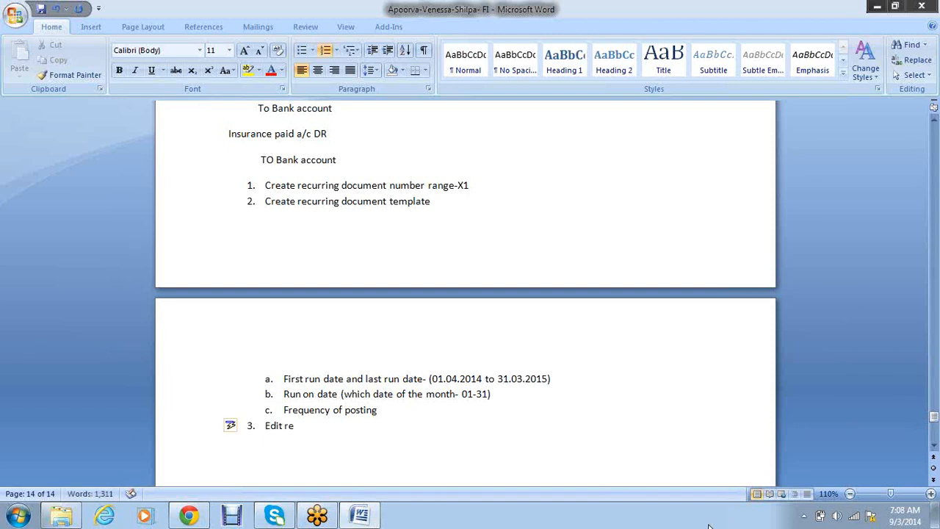
text(ucrring document template)
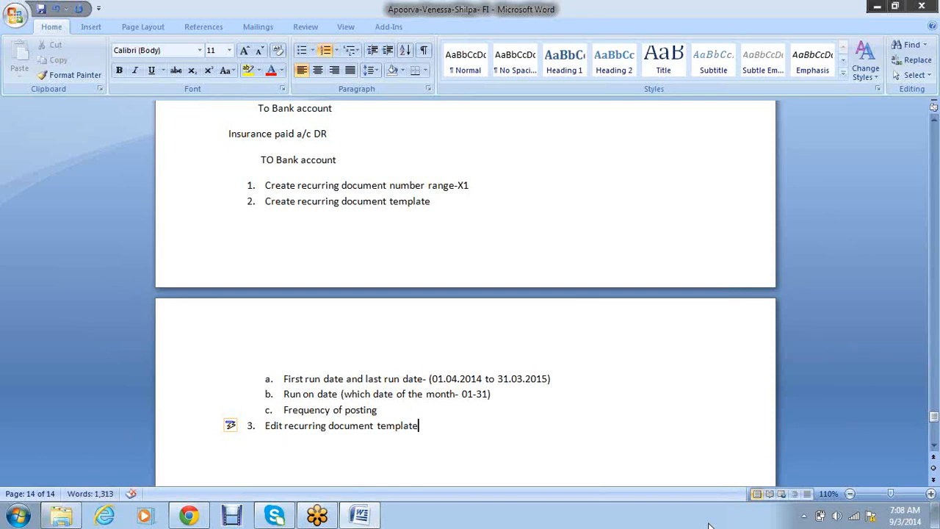
- Add step 4 'Display' and step 5 'Display changes'
key(Return)
text(Disple)
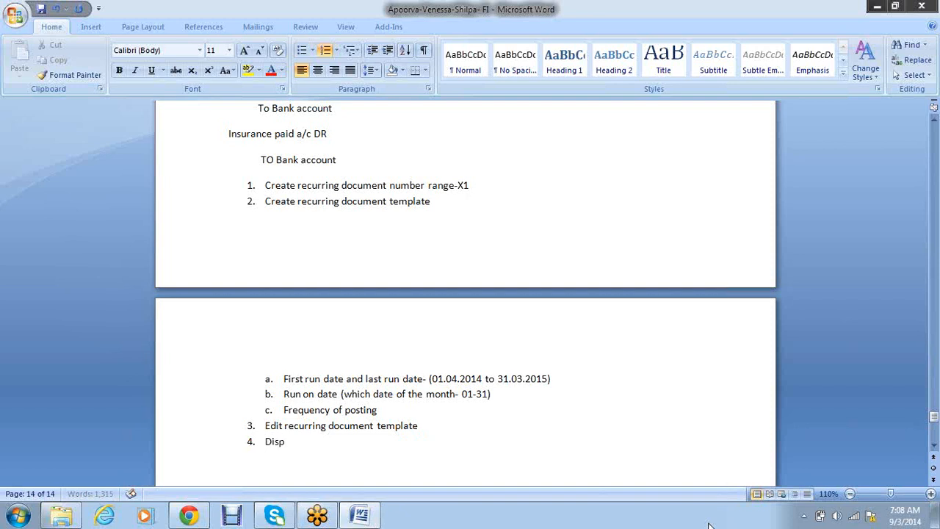
key(BackSpace)
text(ay)
text( display ch)
key(BackSpace)
key(BackSpace)
key(BackSpace)
key(BackSpace)
key(BackSpace)
key(BackSpace)
key(BackSpace)
key(BackSpace)
key(BackSpace)
text(changes)
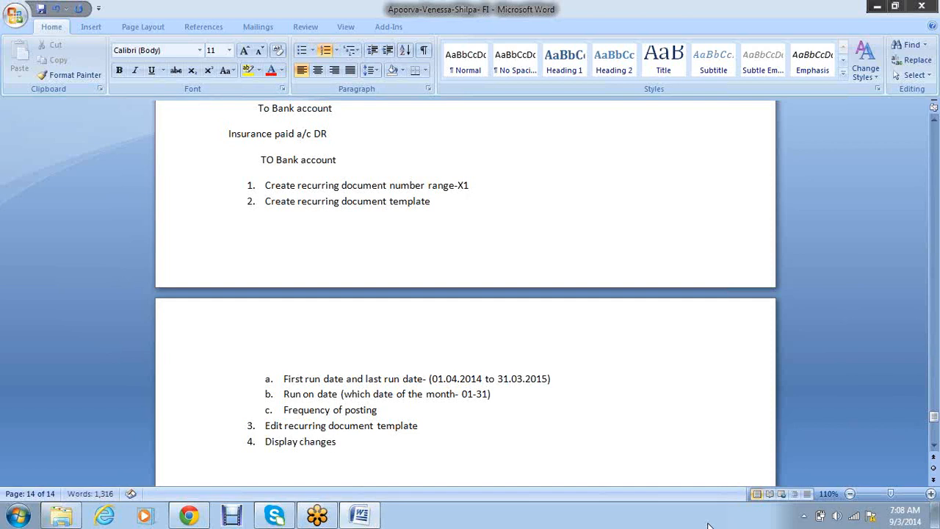
key(Return)
click(354, 443)
key(BackSpace)
key(BackSpace)
key(BackSpace)
key(BackSpace)
key(BackSpace)
key(BackSpace)
key(BackSpace)
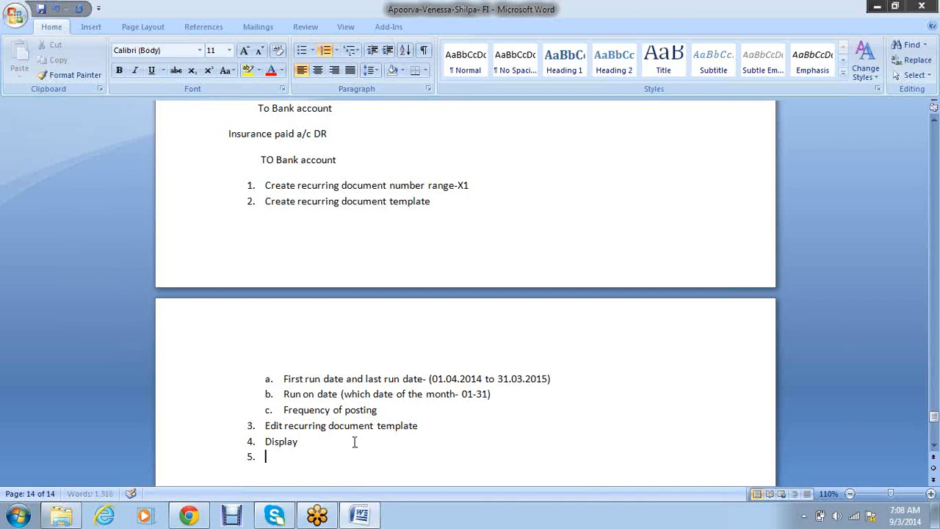
key(Down)
text(Display changes)
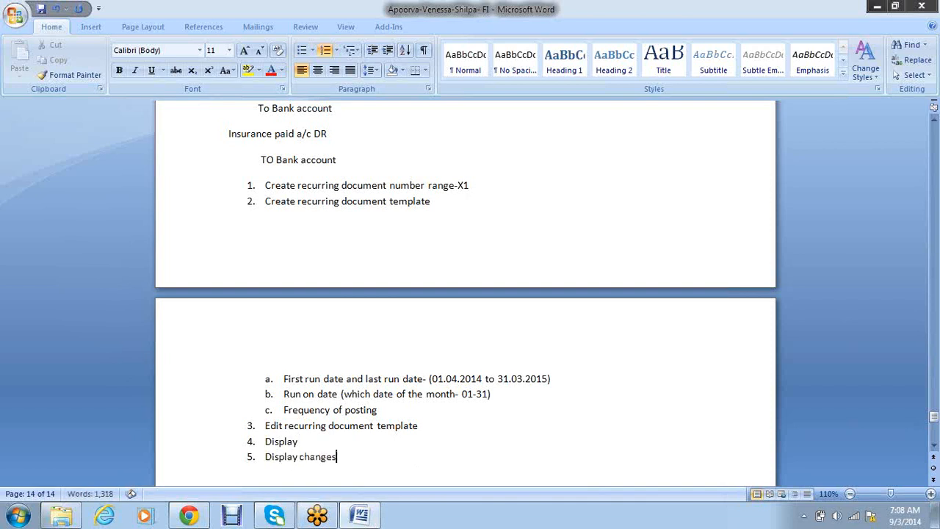
- Add steps 6–8: Delete, Test run and Original run
key(Return)
text(Delete)
key(Return)
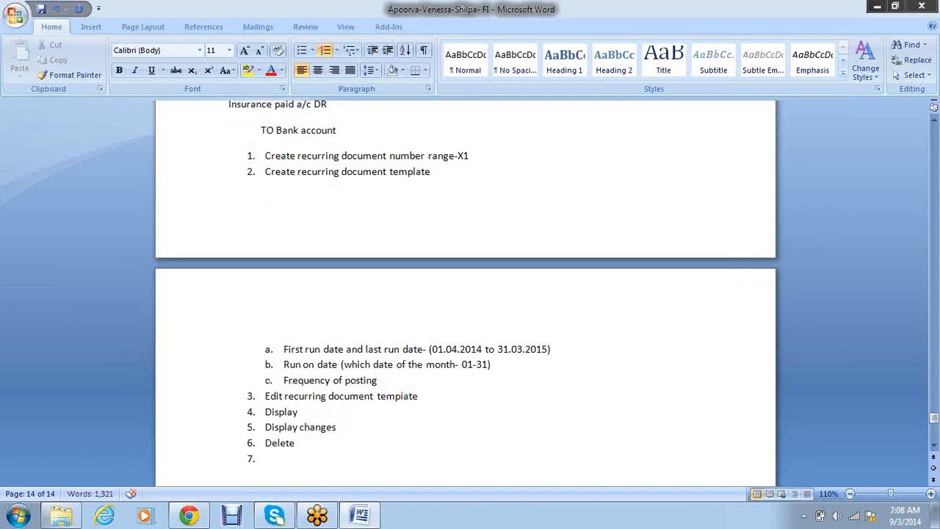
text(Test run)
key(Return)
text(Original)
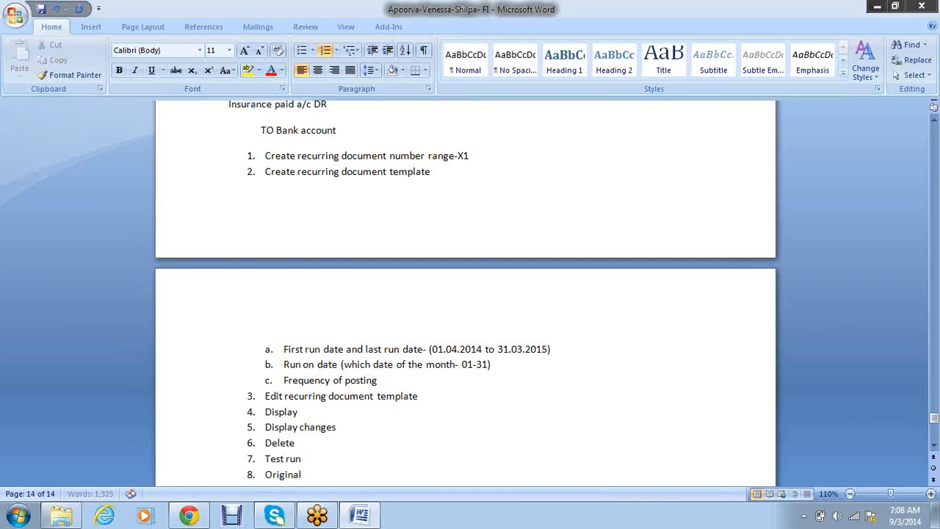
text( run)
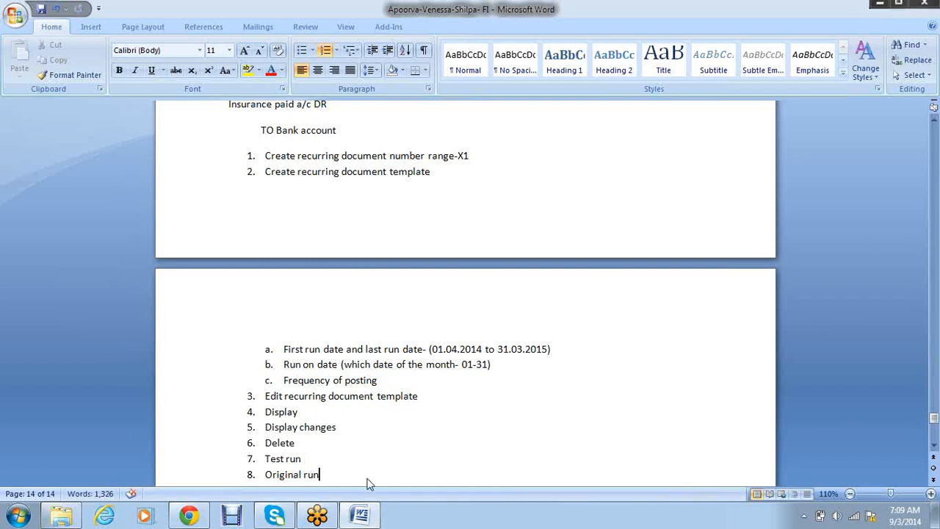
- Log on to the first SAP system from SAP Logon with the user ID and password
key(alt+Tab)
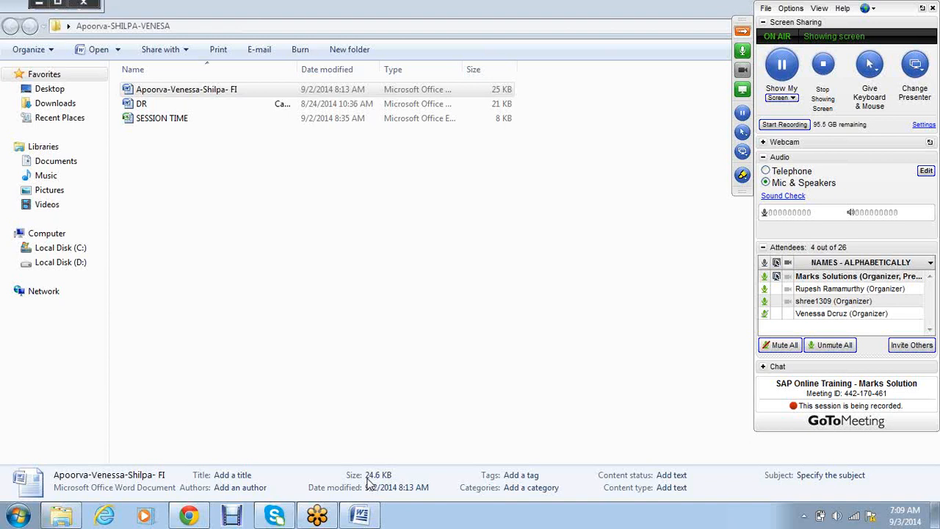
key(super+d)
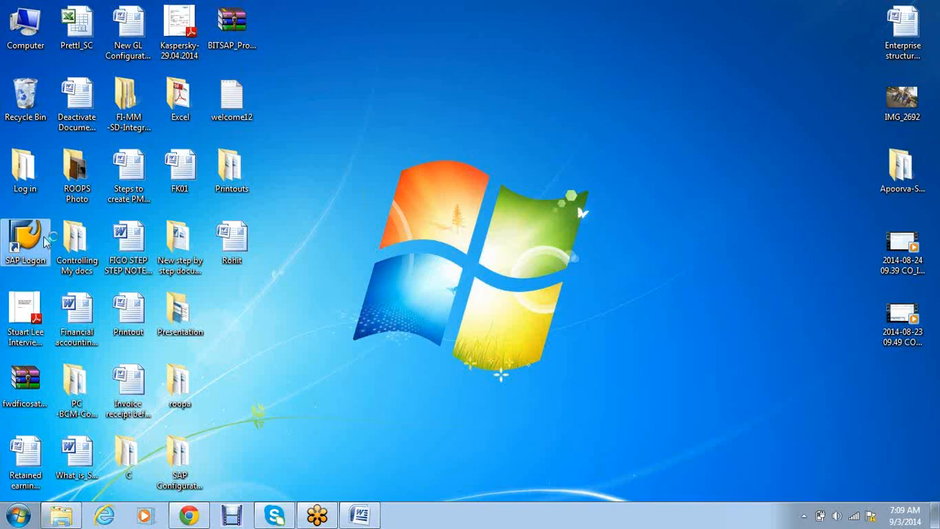
key(Return)
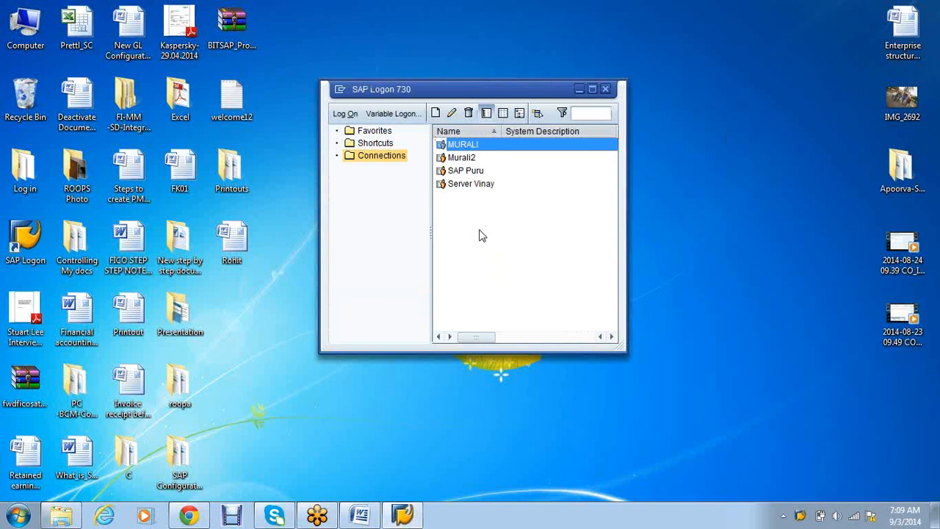
key(Return)
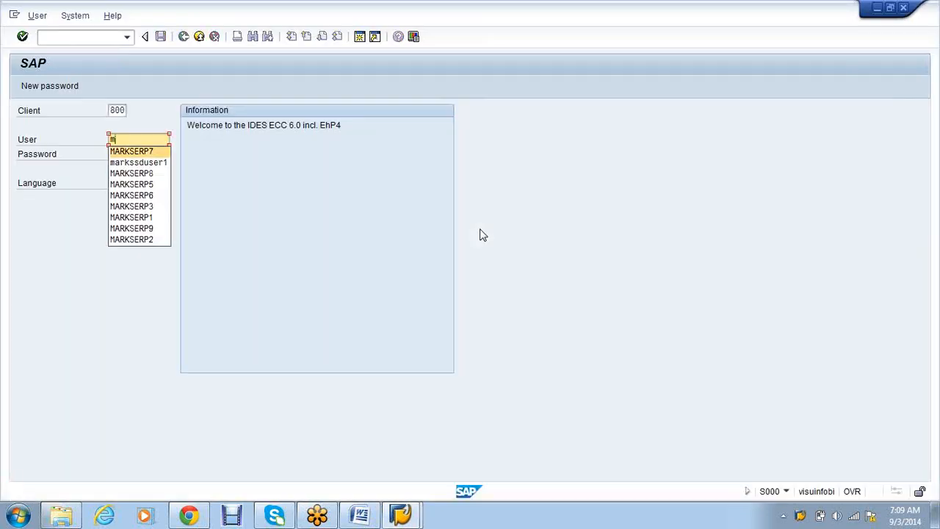
key(Tab)
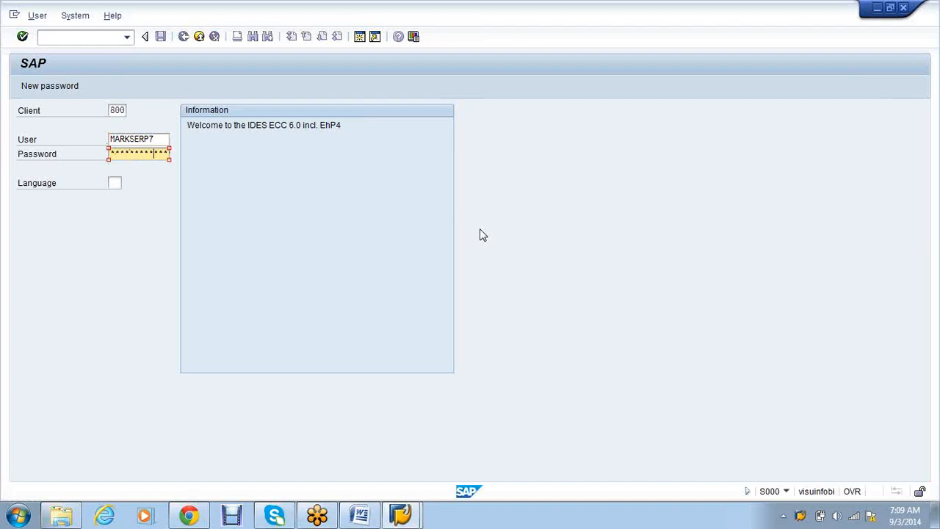
key(Return)
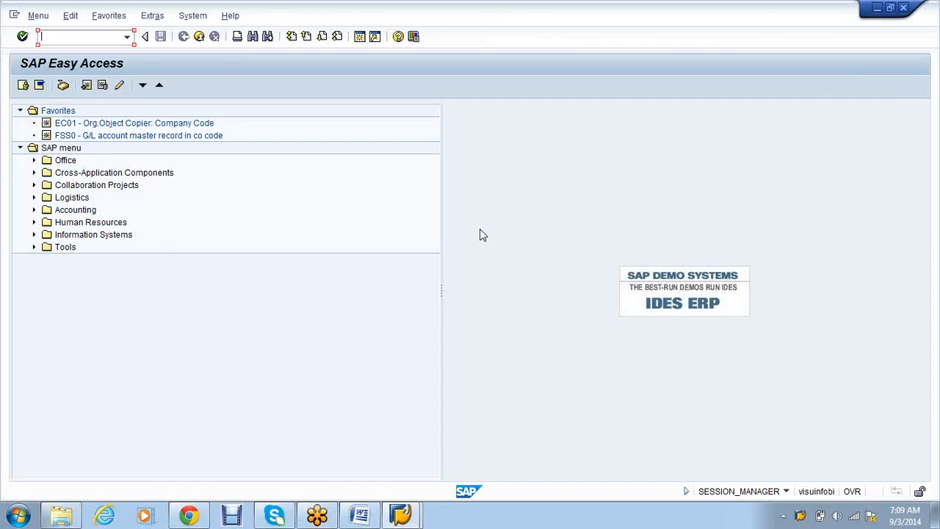
- Run transaction OBA7 to show the Document Types overview
click(33, 211)
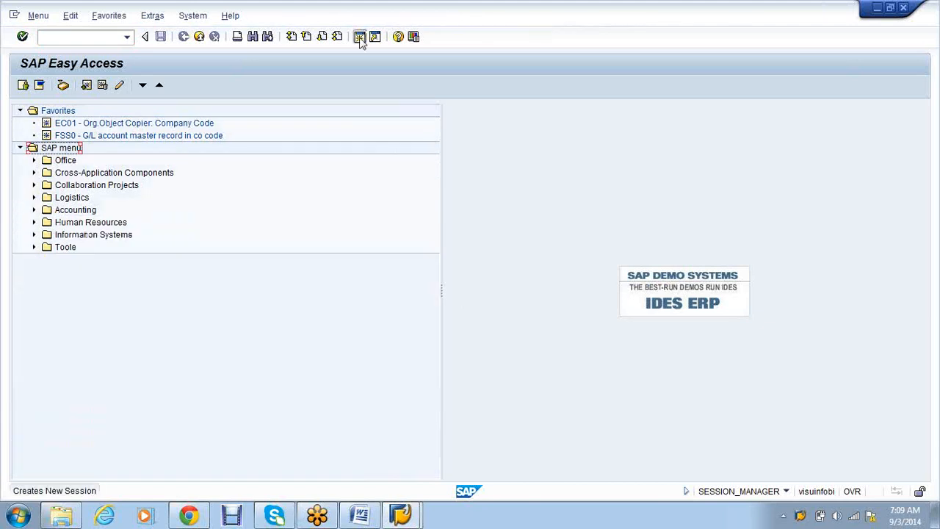
click(360, 36)
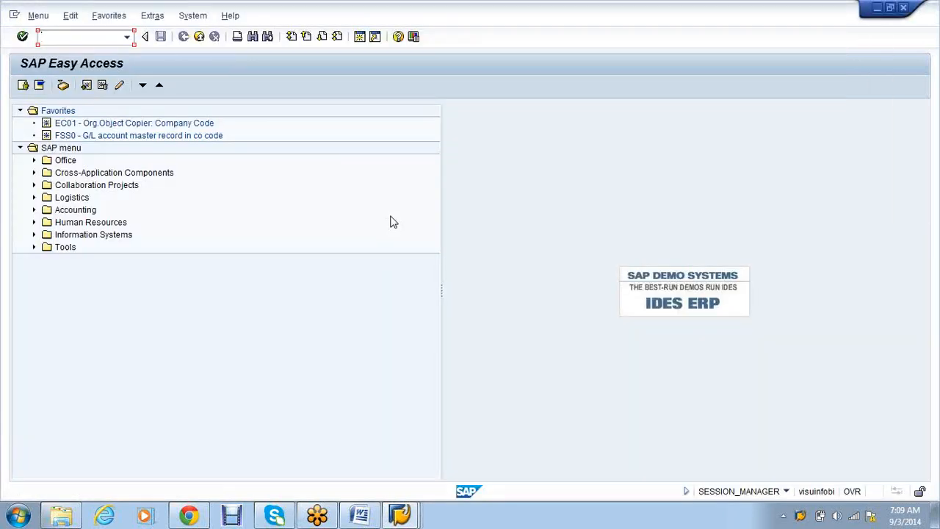
text(oba7)
key(Return)
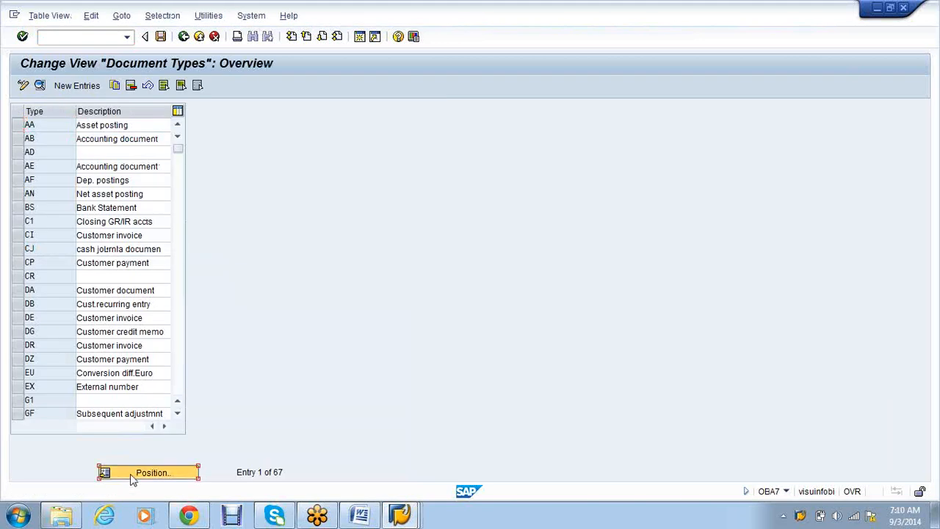
- Open document type X1's number range information in OBA7 and enter company code AB90
click(132, 474)
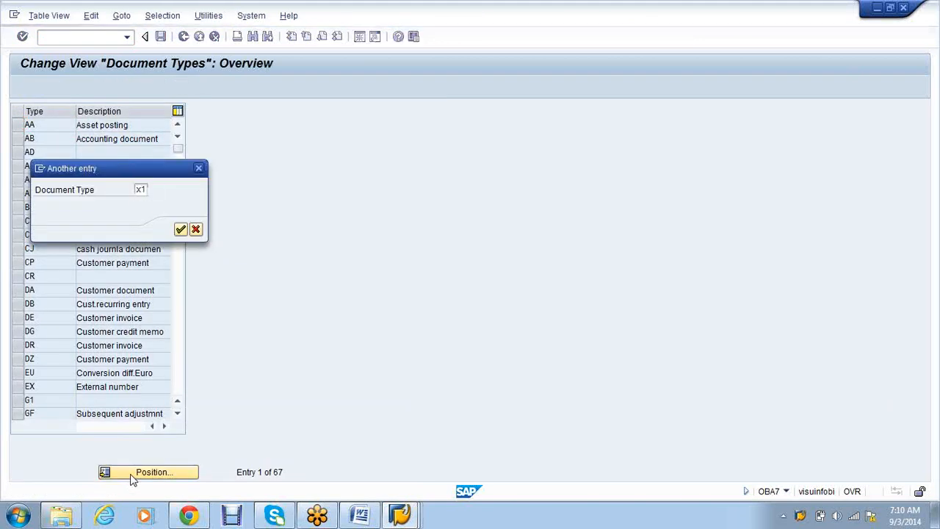
key(Return)
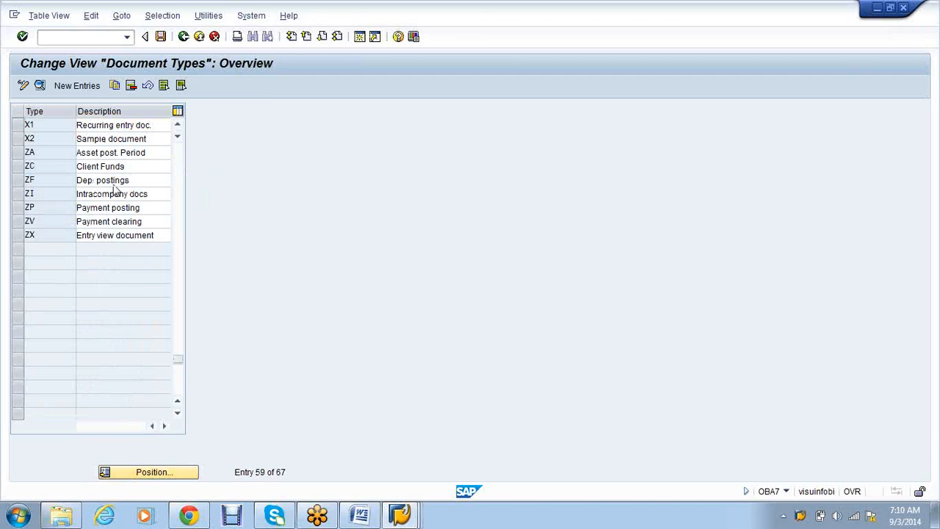
double_click(121, 125)
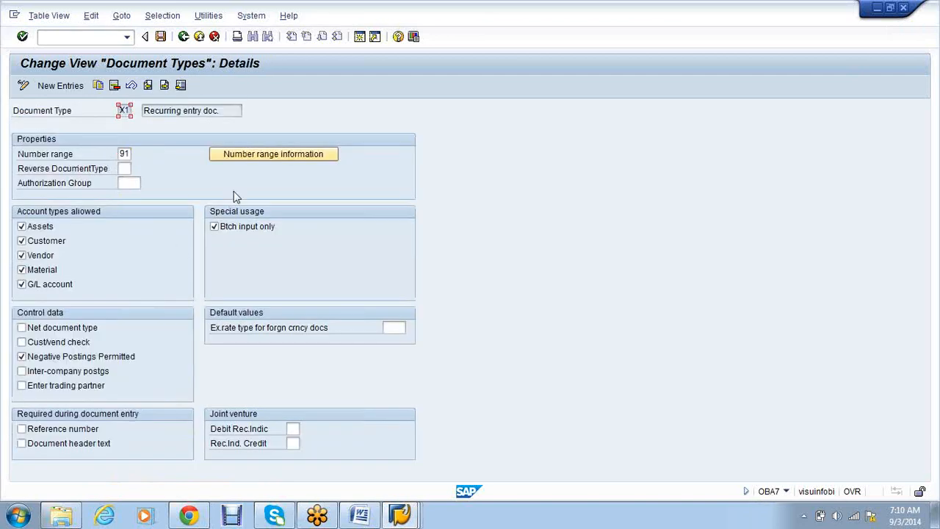
click(250, 157)
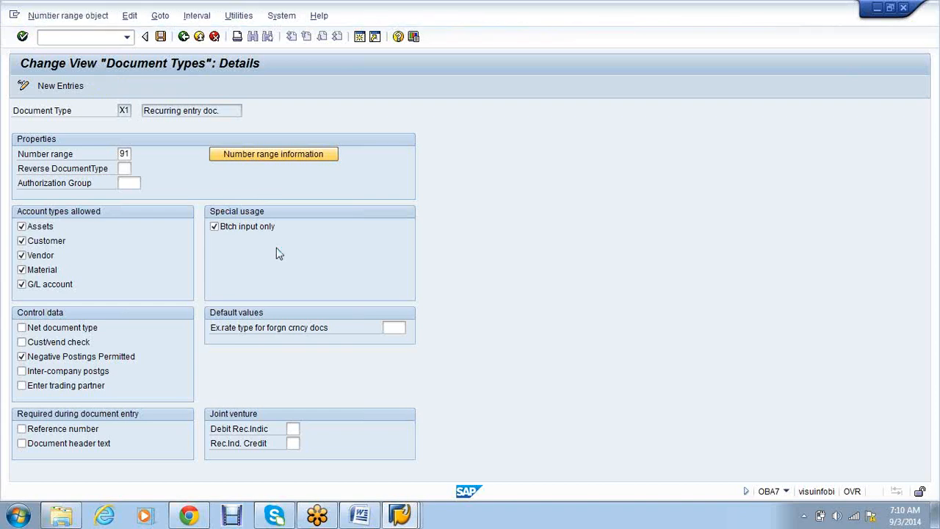
text(ab90)
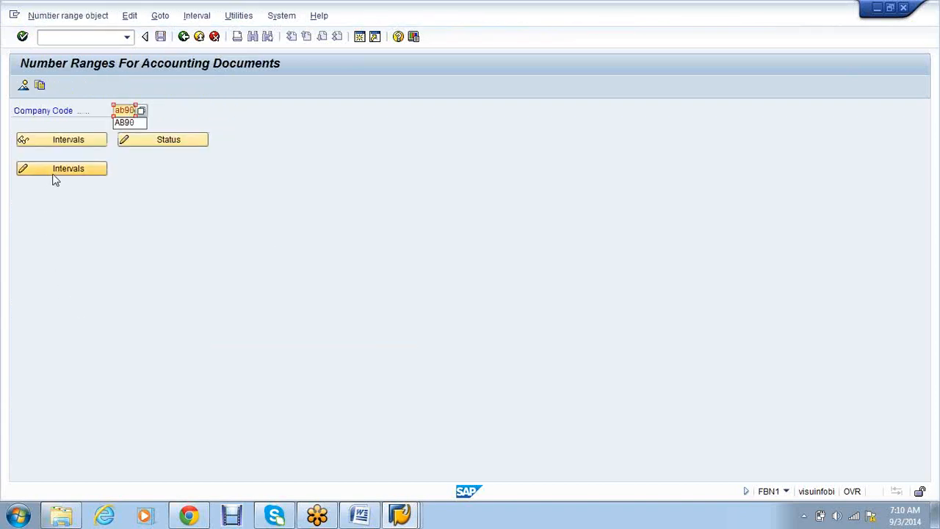
- Begin a 2014 interval for AB90 from free number 30000000, first trying end 3999999
click(53, 174)
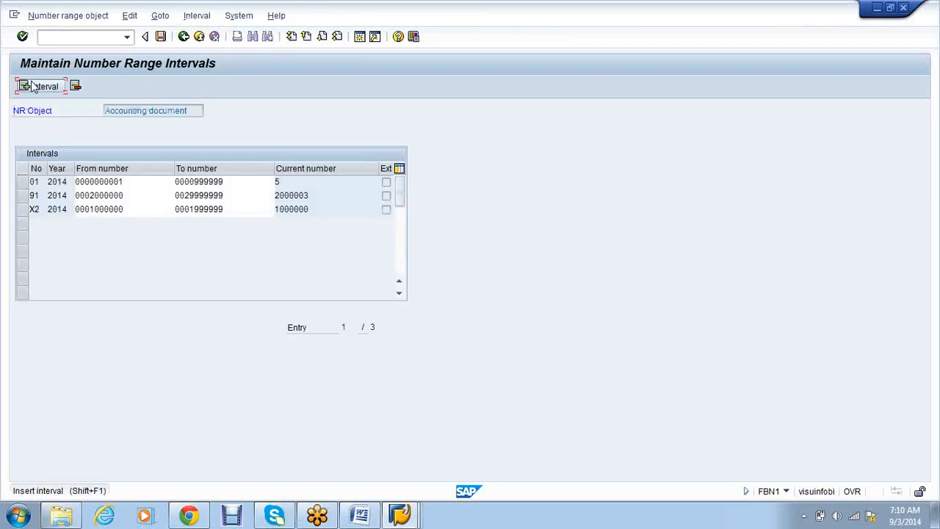
click(32, 87)
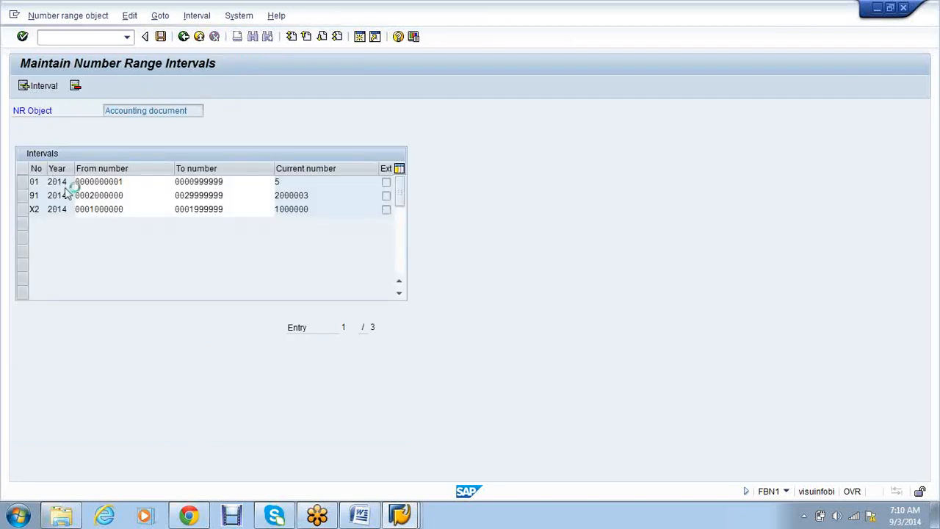
text(2014)
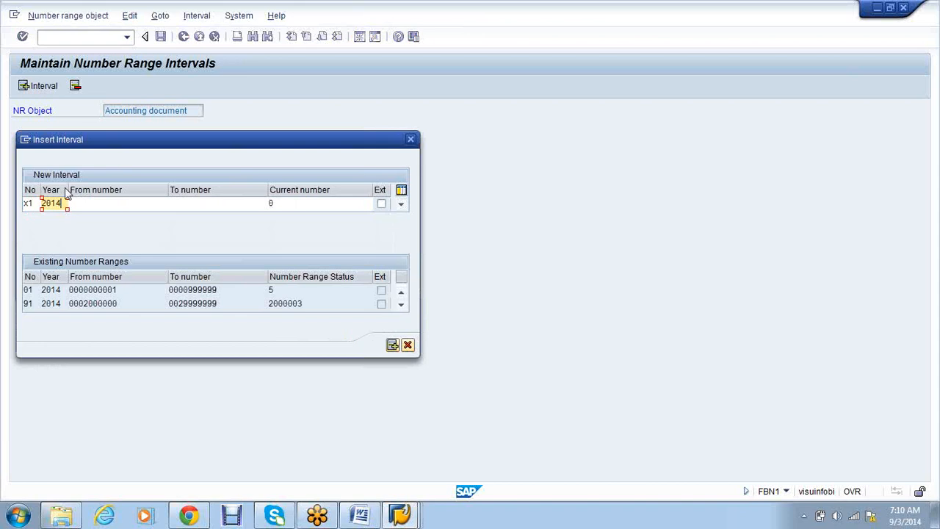
key(Tab)
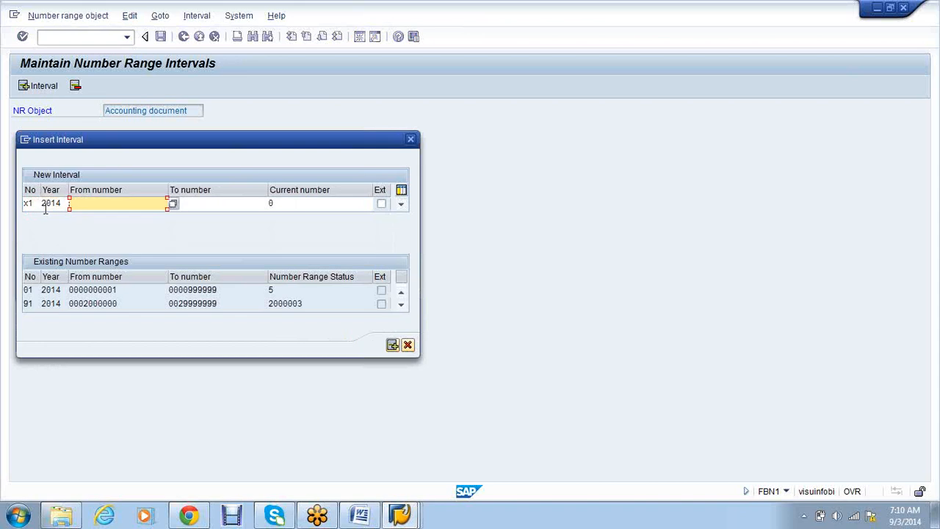
click(173, 206)
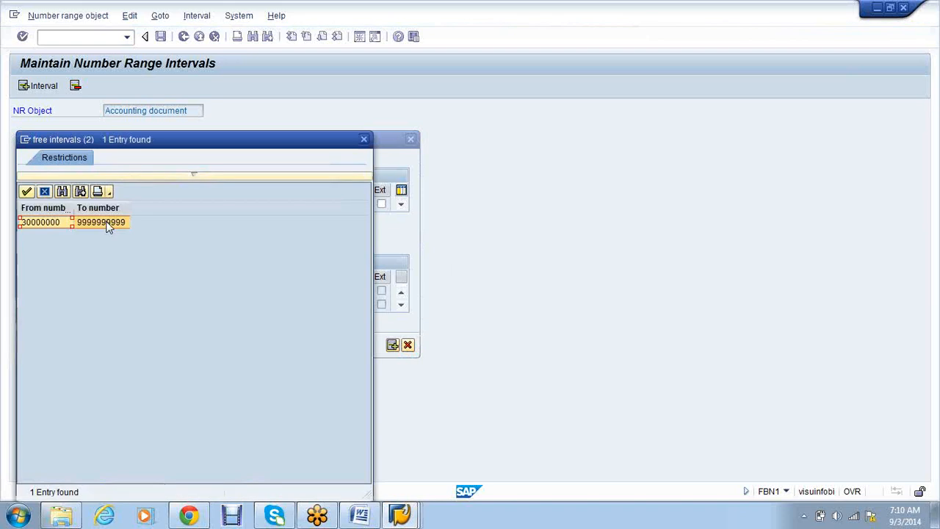
double_click(107, 222)
text(3999999)
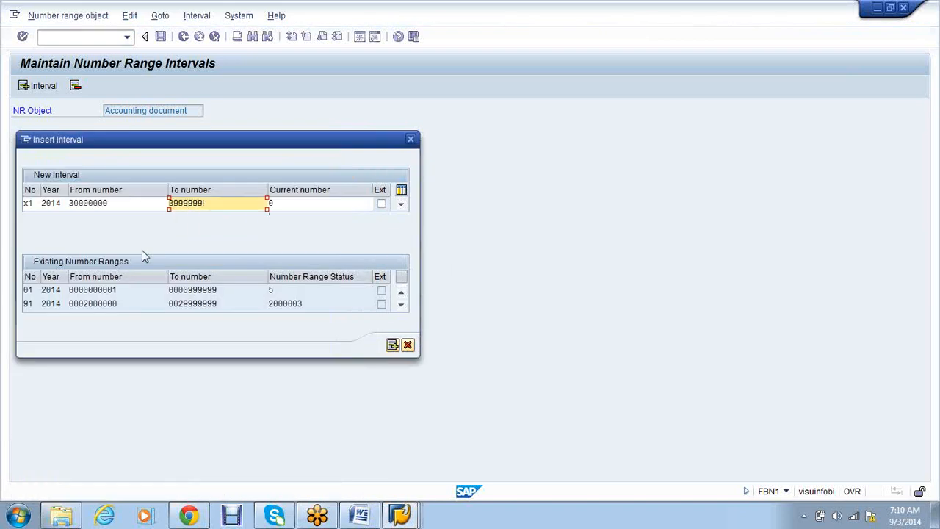
click(392, 345)
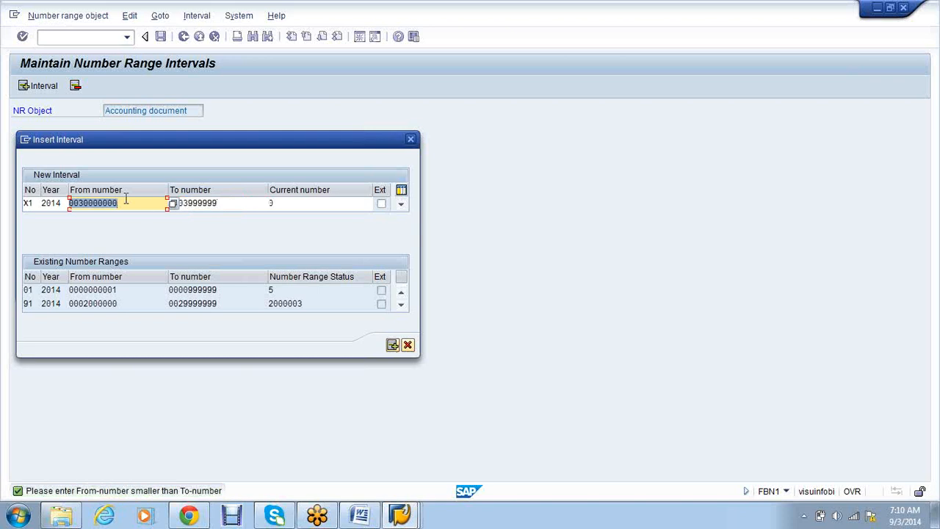
- Correct the numbers and insert the 2014 interval 30000000 to 39999999
drag(118, 202, 172, 203)
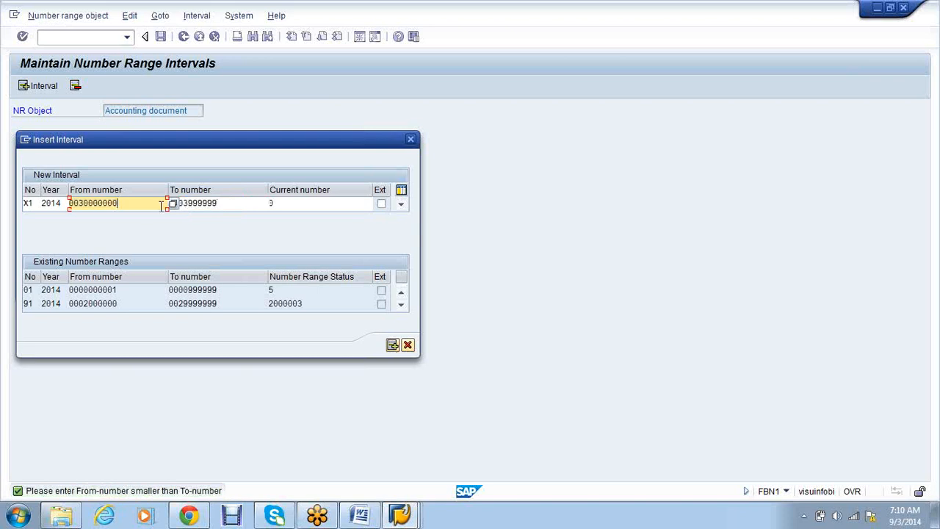
click(235, 205)
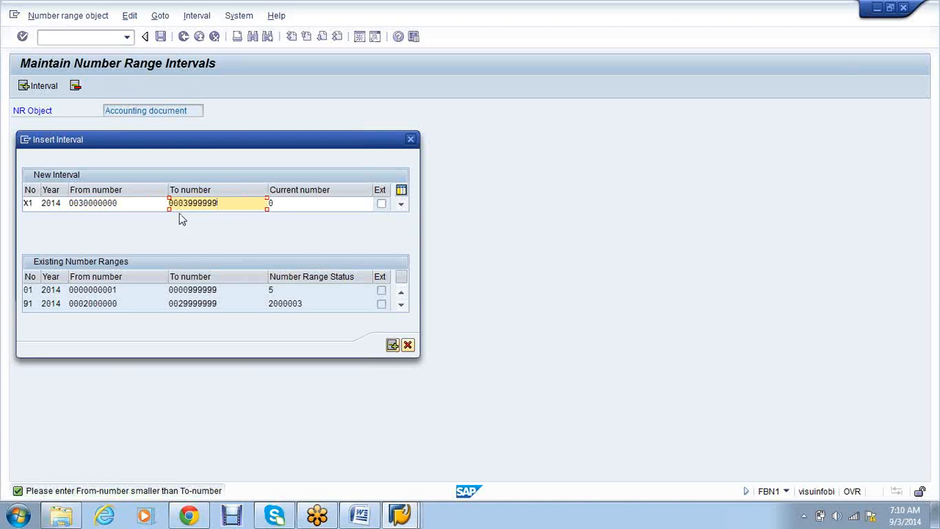
click(121, 203)
drag(121, 203, 98, 202)
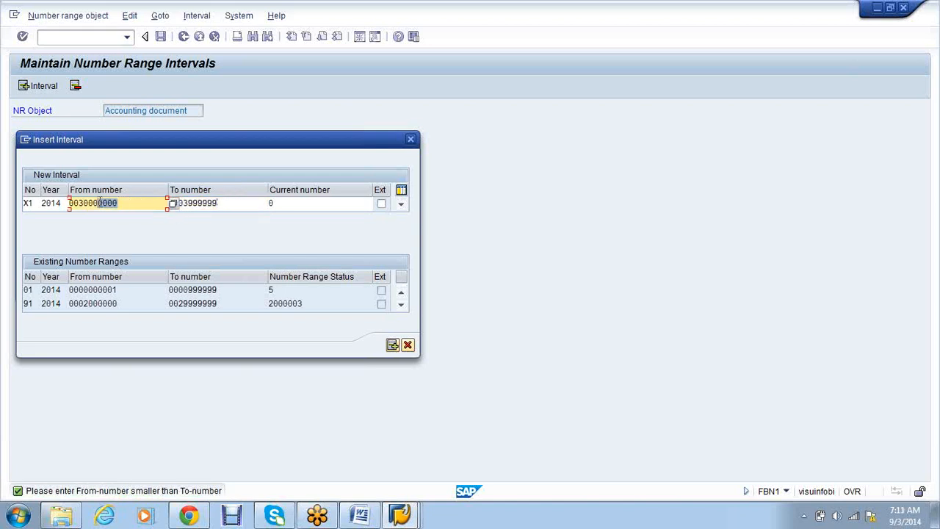
click(100, 202)
click(183, 203)
click(128, 204)
click(392, 345)
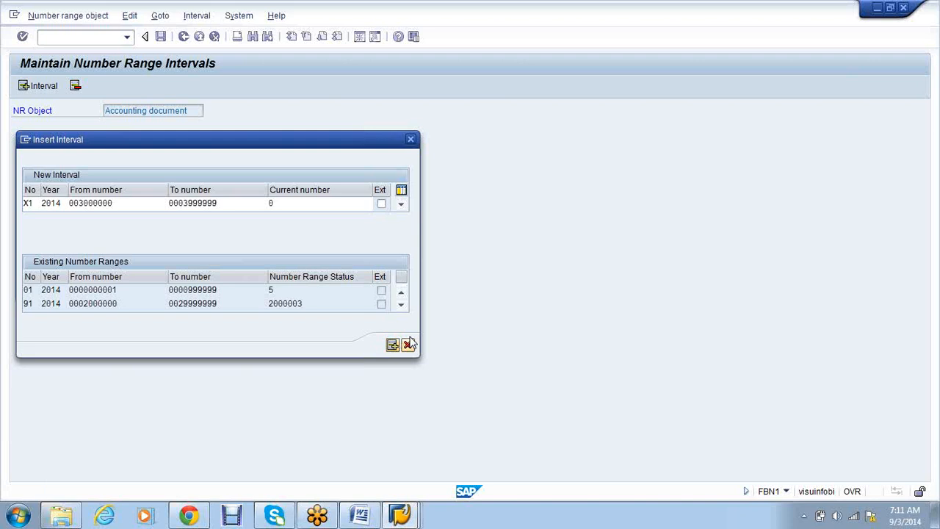
click(126, 205)
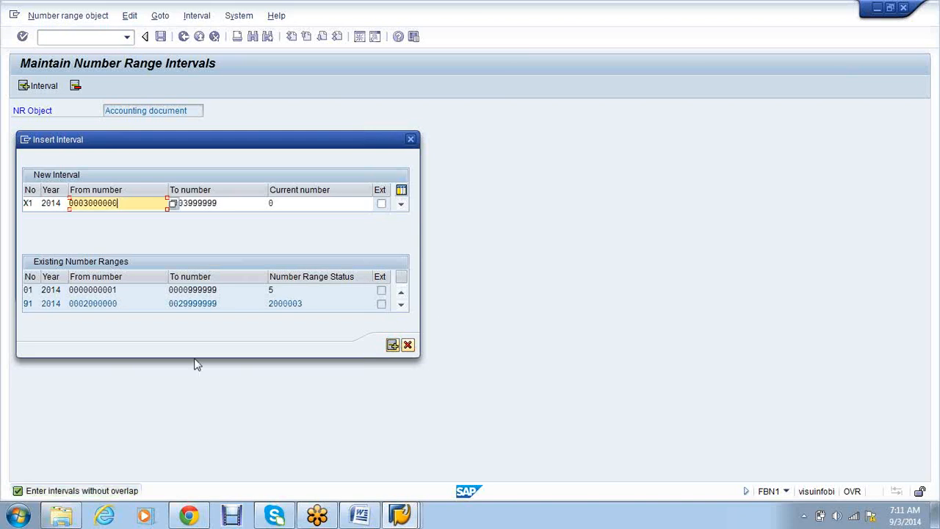
key(BackSpace)
key(BackSpace)
key(BackSpace)
key(BackSpace)
key(BackSpace)
key(BackSpace)
key(BackSpace)
key(BackSpace)
key(BackSpace)
key(BackSpace)
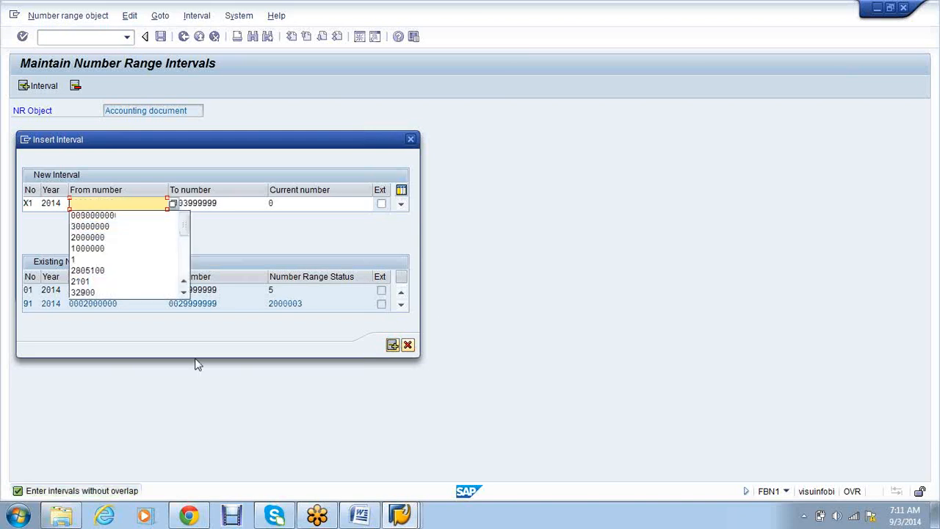
click(177, 206)
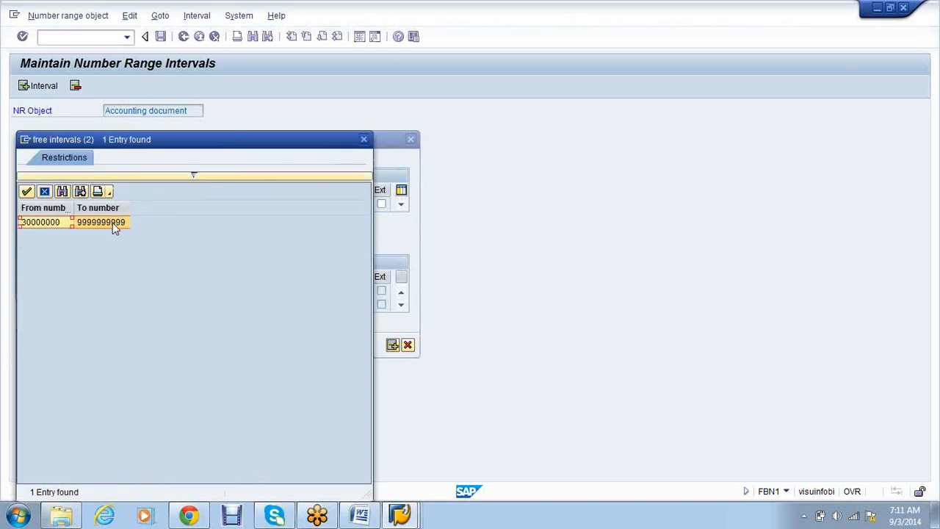
double_click(110, 221)
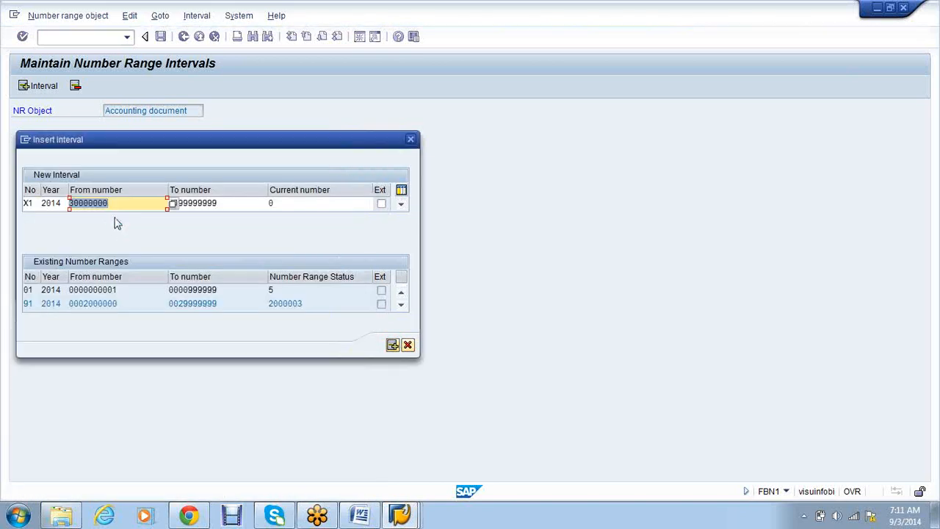
key(Tab)
text(39999999)
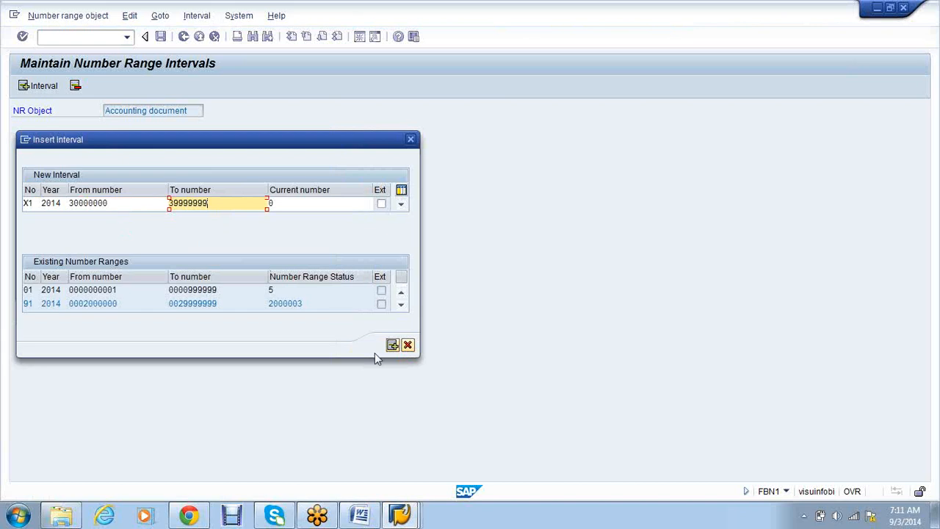
click(392, 346)
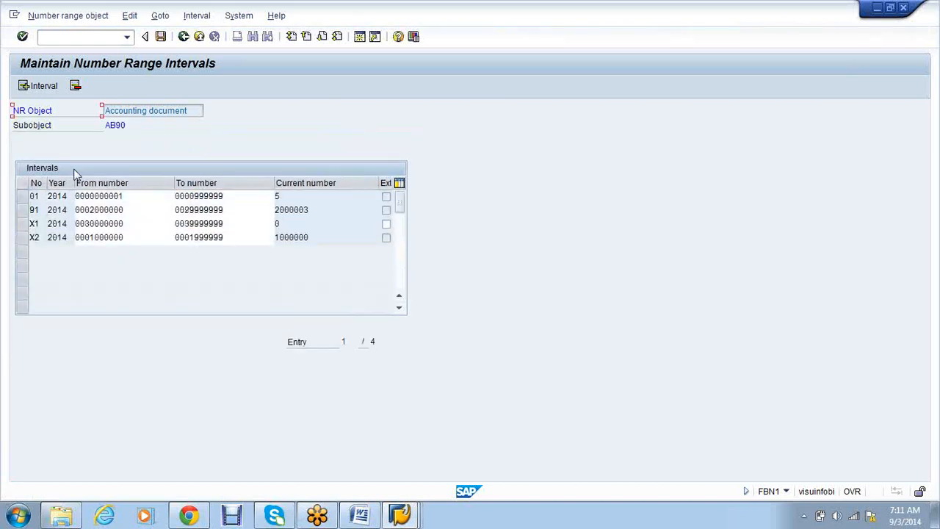
- Save the new X1 number range and dismiss the transport prompt
click(162, 36)
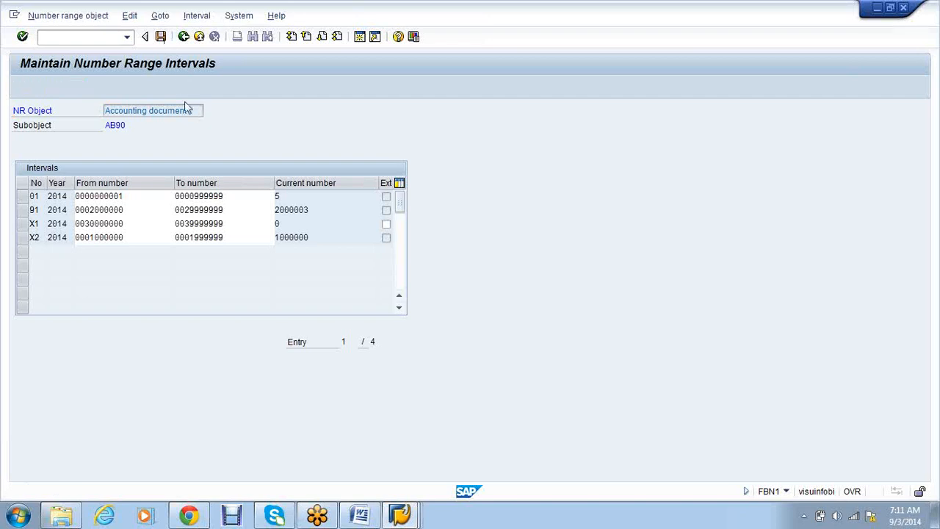
click(384, 400)
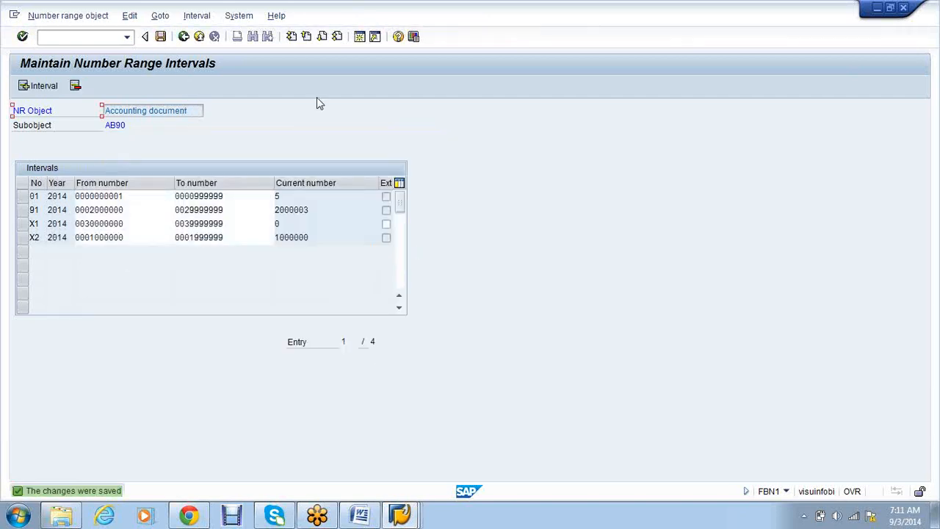
mouse_move(400, 514)
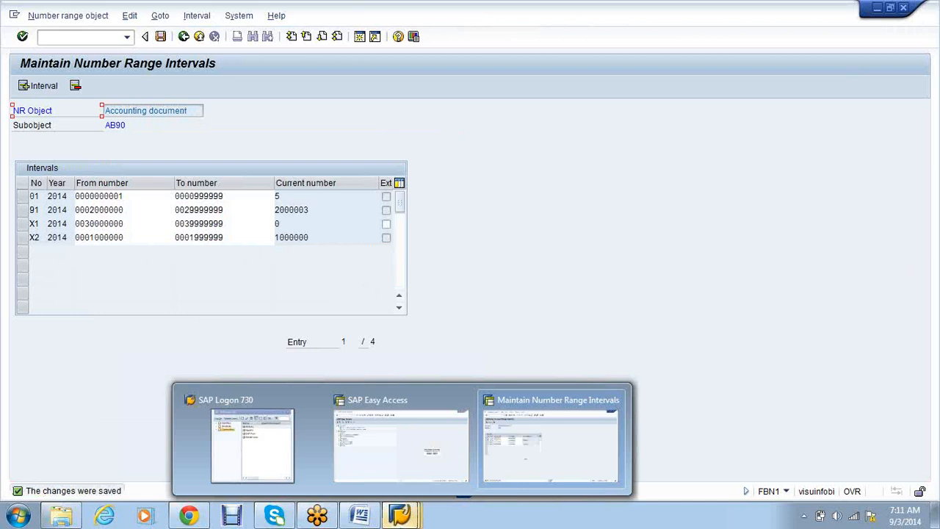
click(389, 450)
mouse_move(401, 514)
click(500, 445)
click(108, 37)
- Copy G/L account 300002 Carriage Inward to create account 300003
text(/nfbd1)
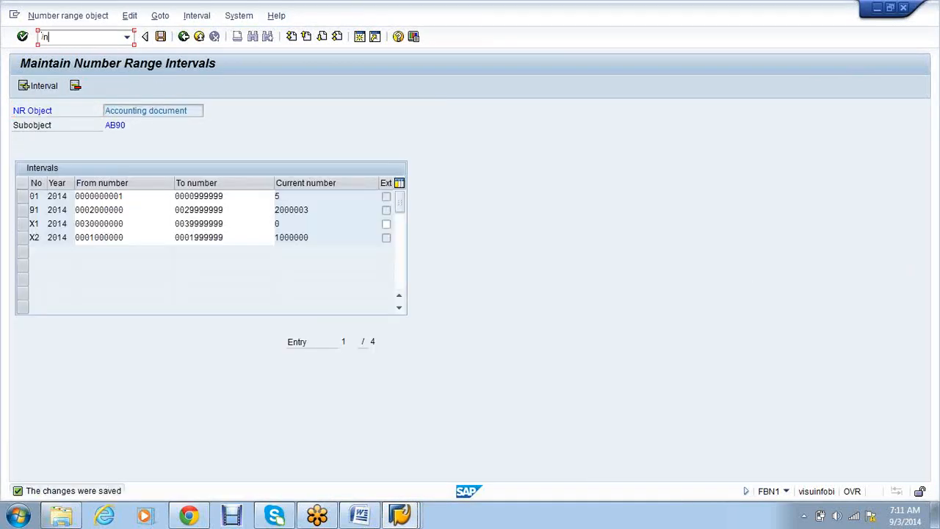
key(Return)
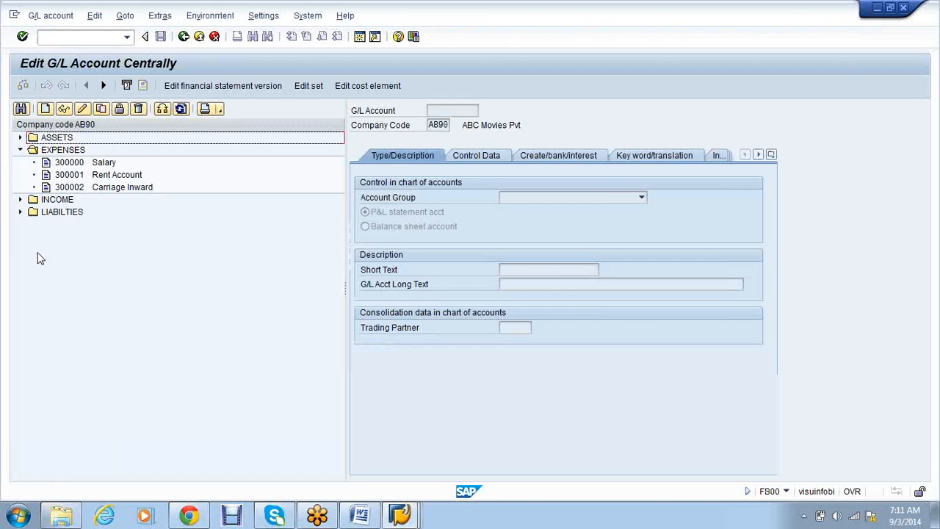
click(116, 190)
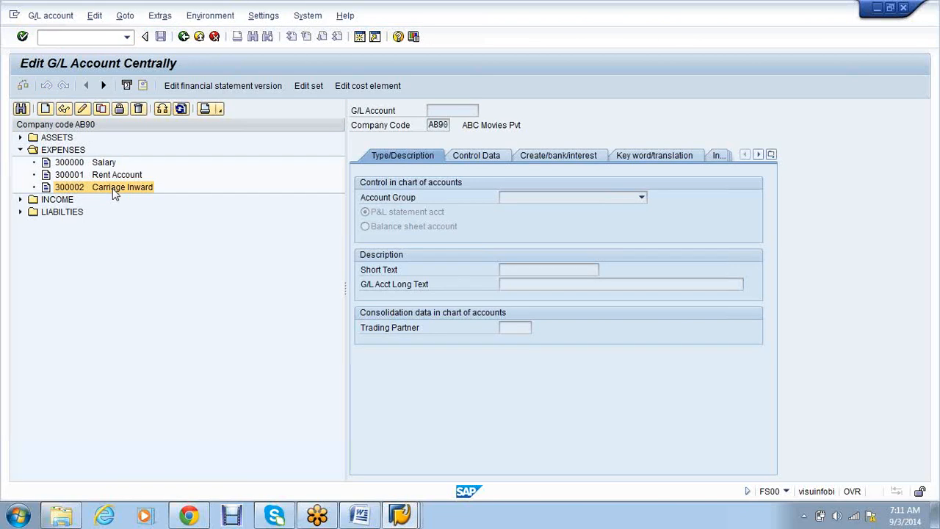
right_click(116, 191)
click(146, 229)
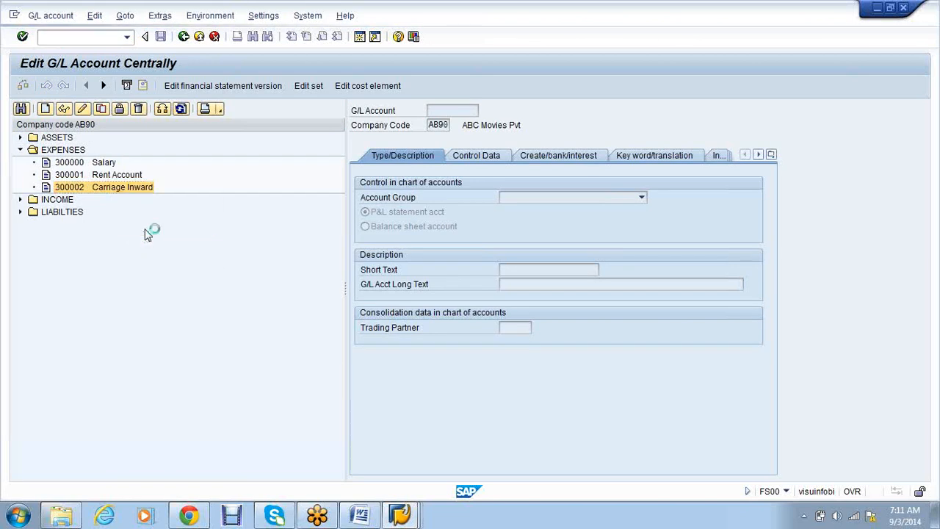
text(300003)
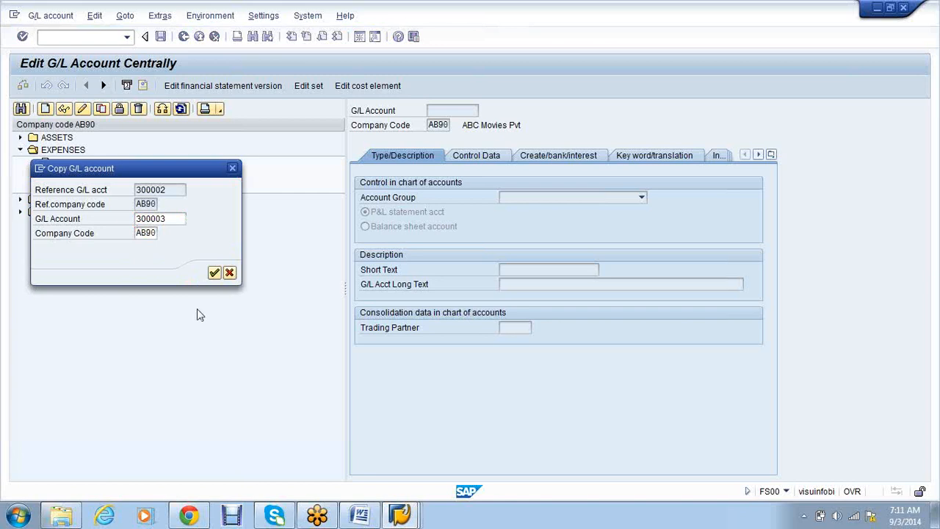
key(Return)
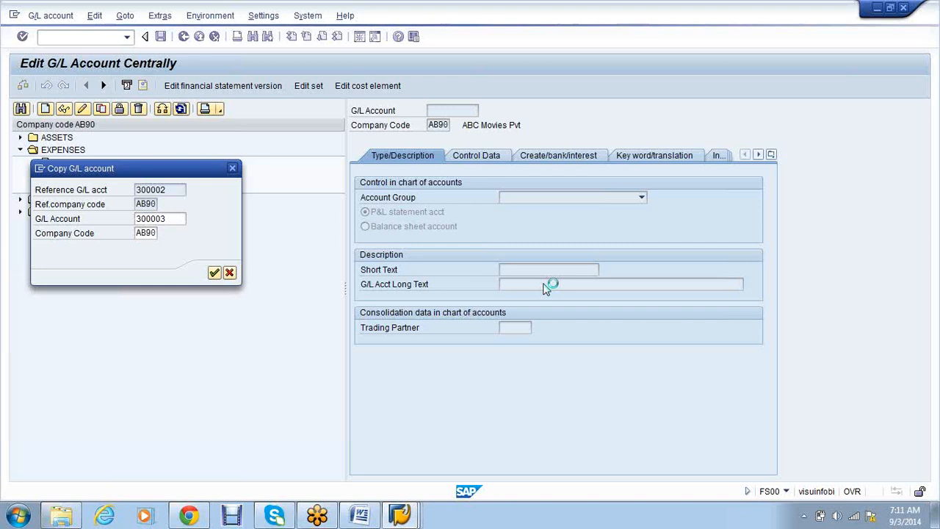
- Set both short and long text to 'Insurance Paid' and save the account
click(580, 269)
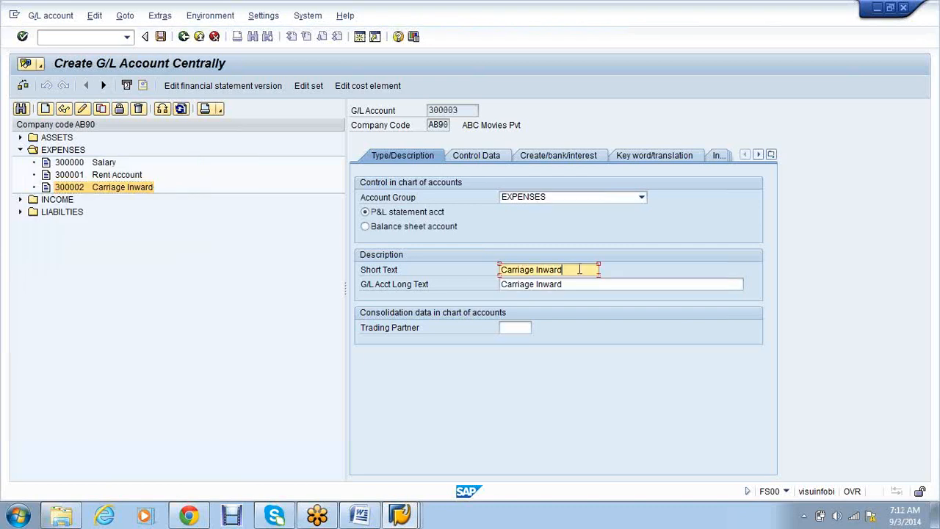
key(BackSpace)
key(BackSpace)
key(BackSpace)
key(BackSpace)
key(BackSpace)
key(BackSpace)
key(BackSpace)
key(BackSpace)
key(BackSpace)
key(BackSpace)
key(BackSpace)
key(BackSpace)
key(BackSpace)
key(BackSpace)
key(BackSpace)
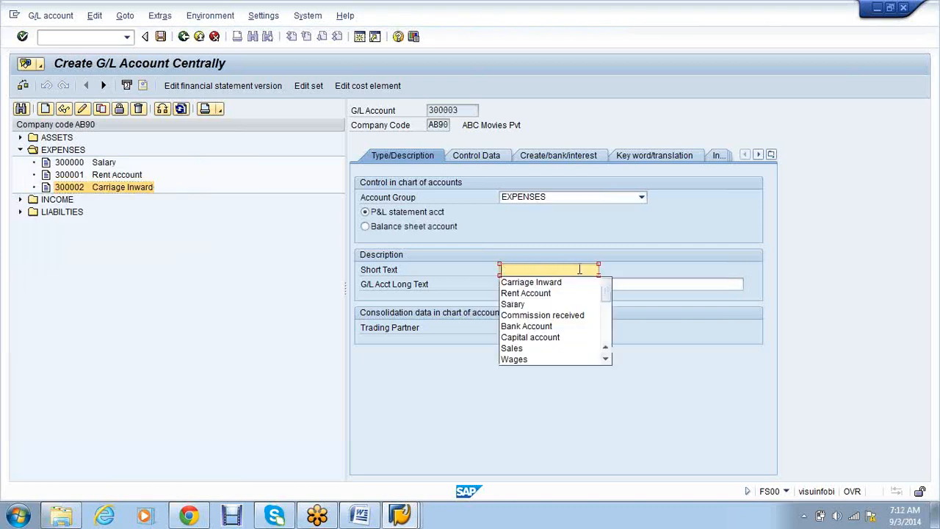
text(Insurance Paid)
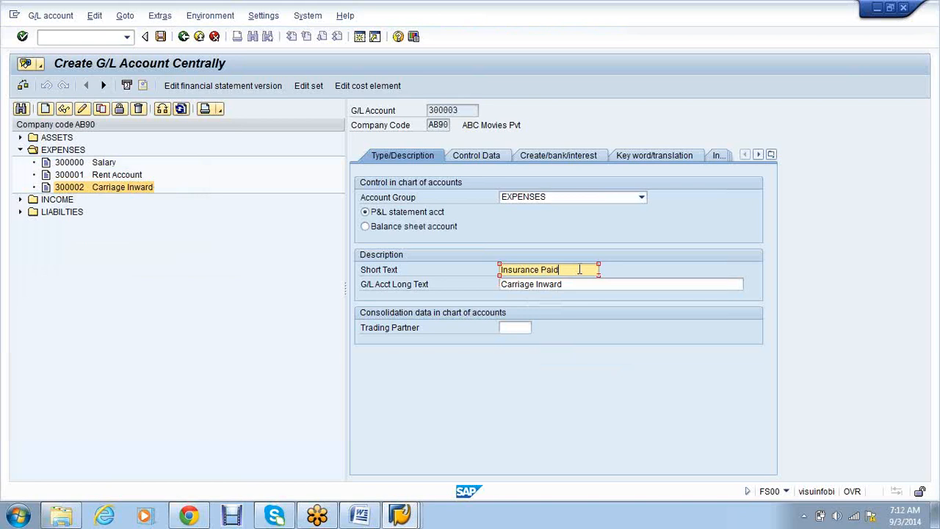
drag(580, 269, 501, 263)
key(ctrl+c)
key(Tab)
key(ctrl+v)
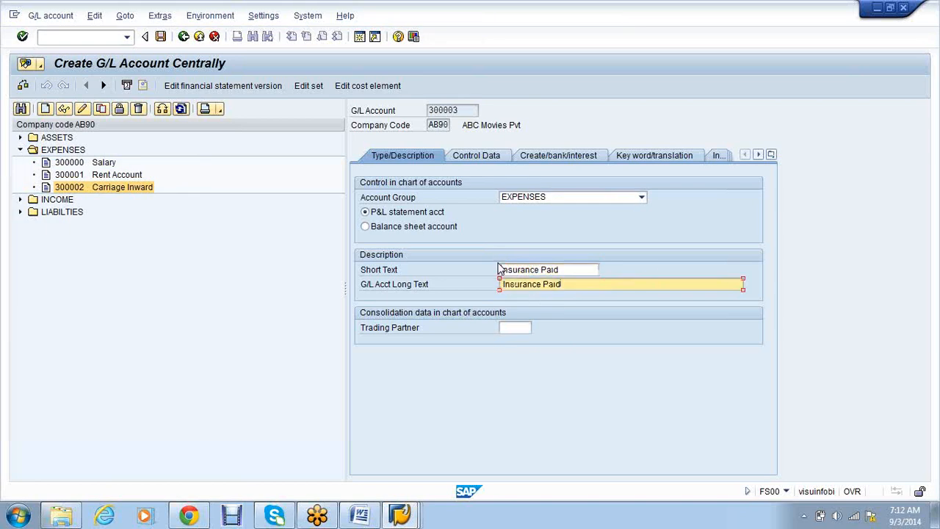
click(407, 159)
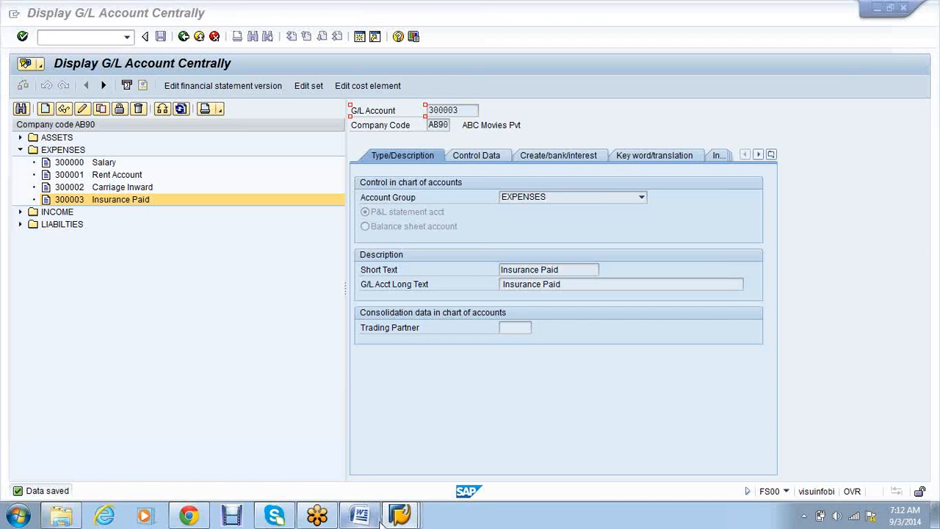
- In SAP Easy Access, go to Accounting > Financial Accounting > General Ledger > Posting > Reference Documents and run FBD1
click(381, 519)
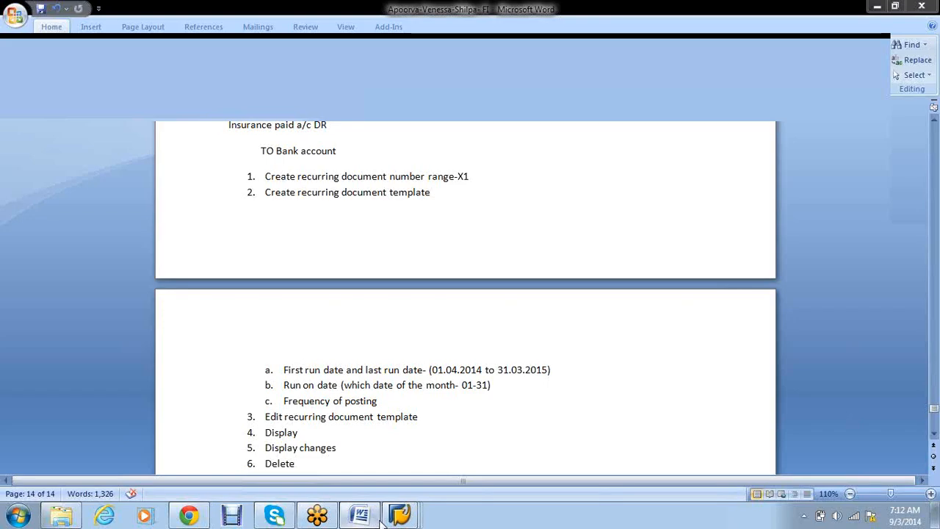
mouse_move(400, 515)
click(377, 462)
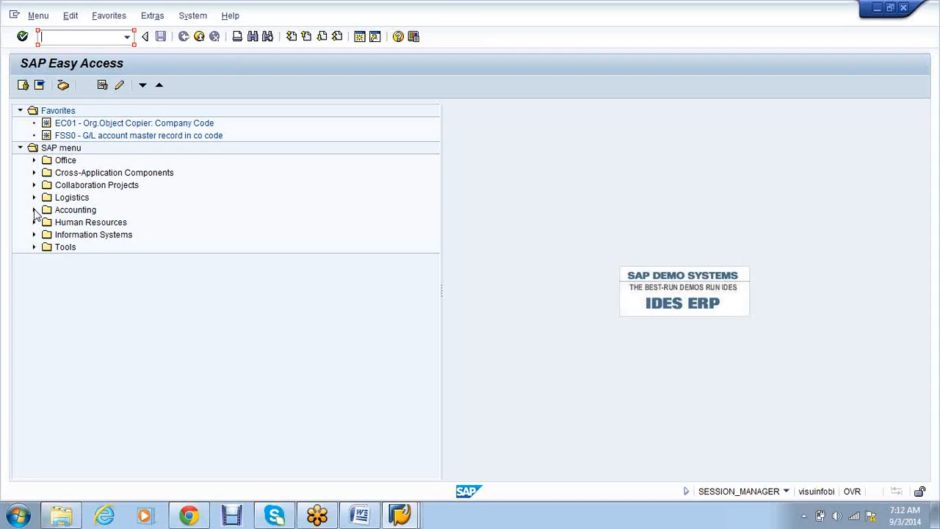
click(33, 210)
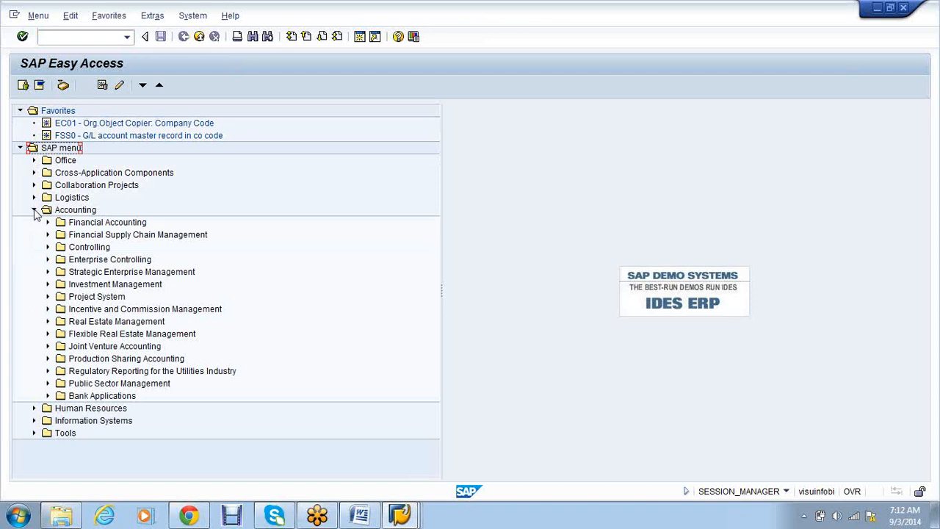
click(48, 222)
click(62, 235)
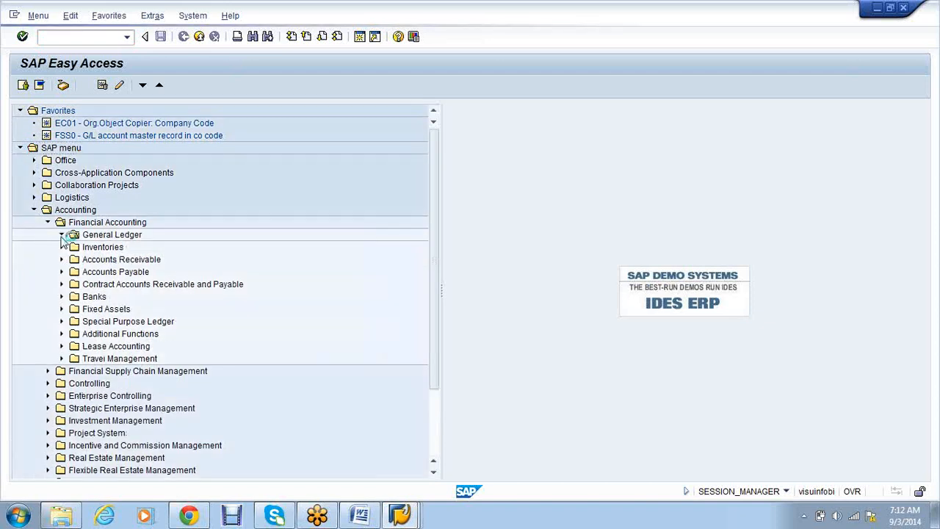
click(75, 248)
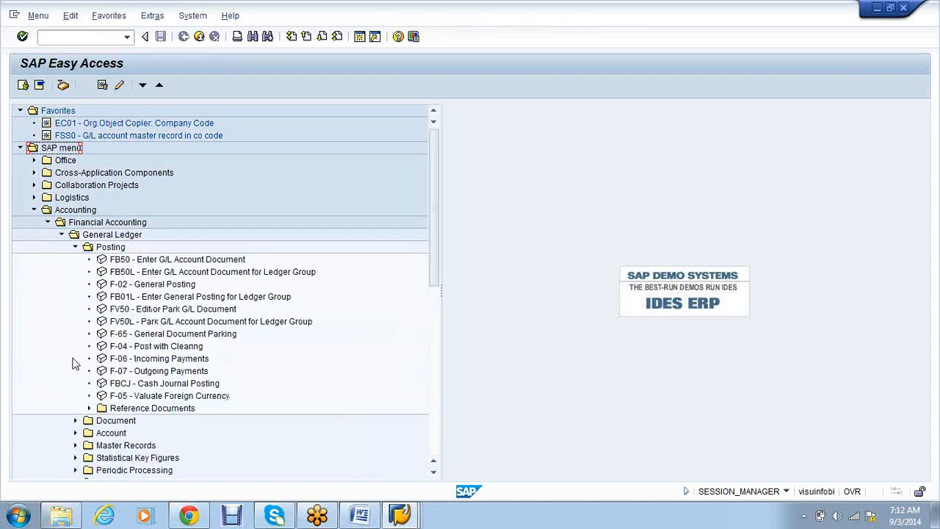
scroll(74, 363, down, 1)
scroll(73, 363, down, 2)
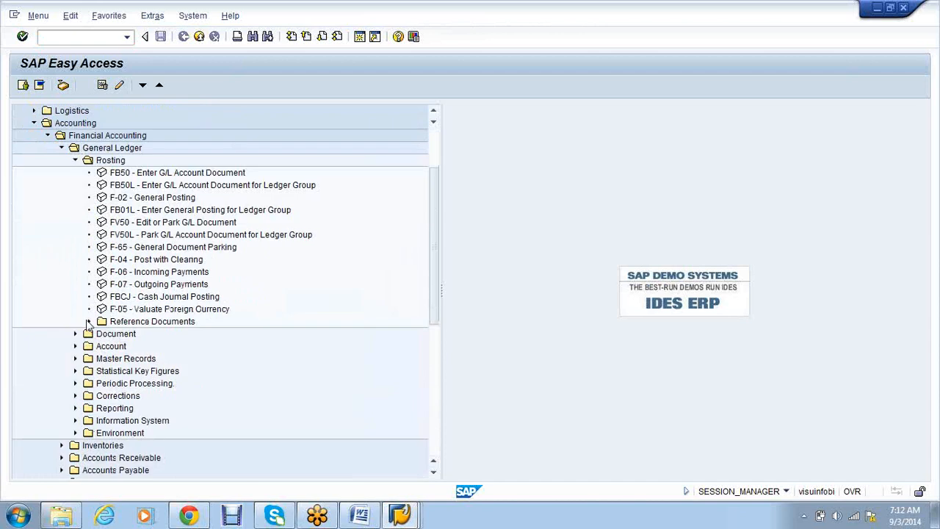
click(89, 320)
click(180, 358)
click(184, 348)
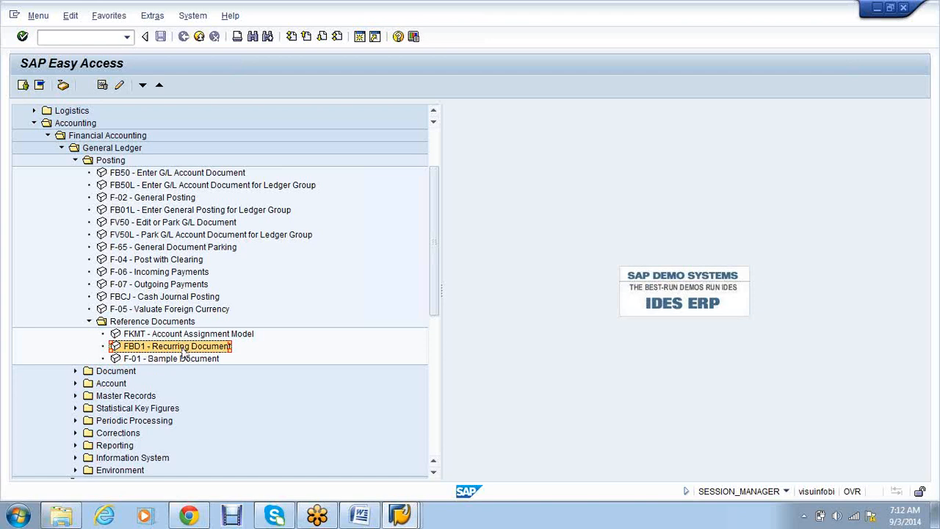
double_click(183, 349)
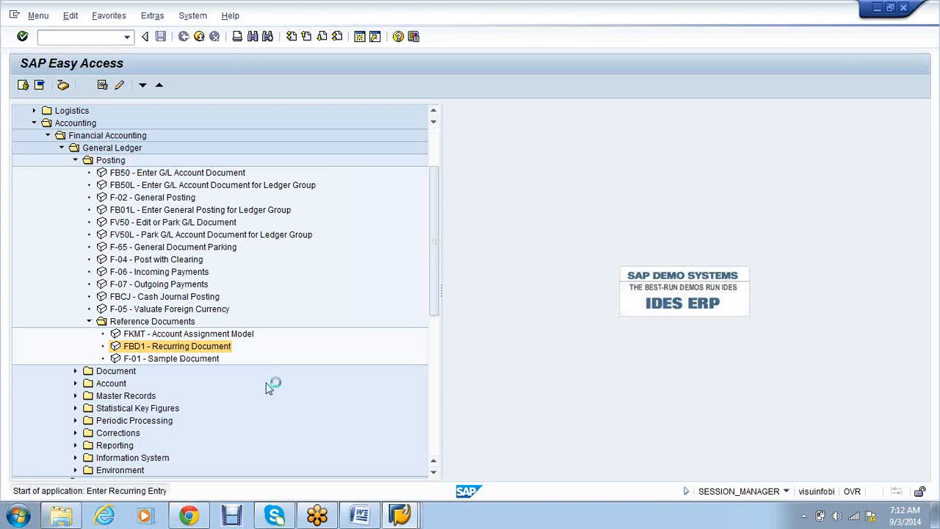
- Schedule runs 01.04.2014 to 31.03.2015, interval 01 month, run day 02, with Transfer amounts ticked
click(168, 154)
text(01.04.2014)
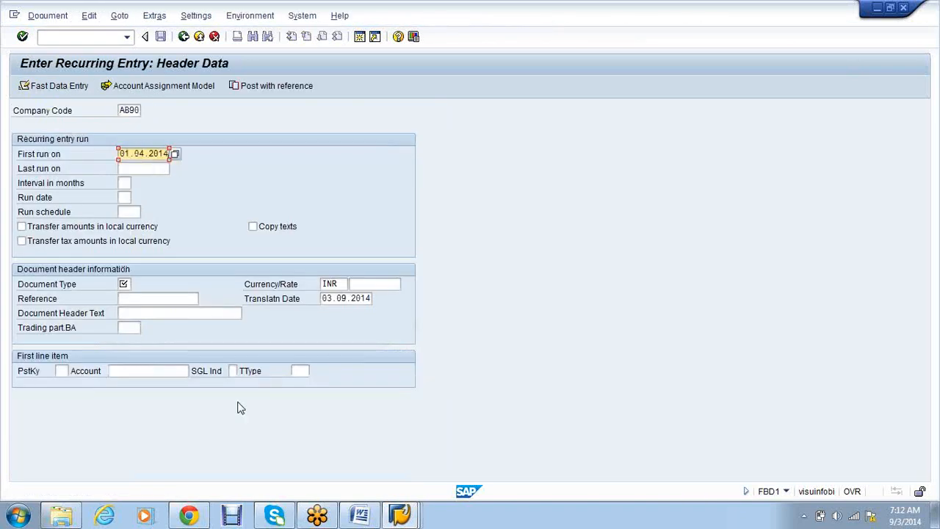
key(Tab)
text(31)
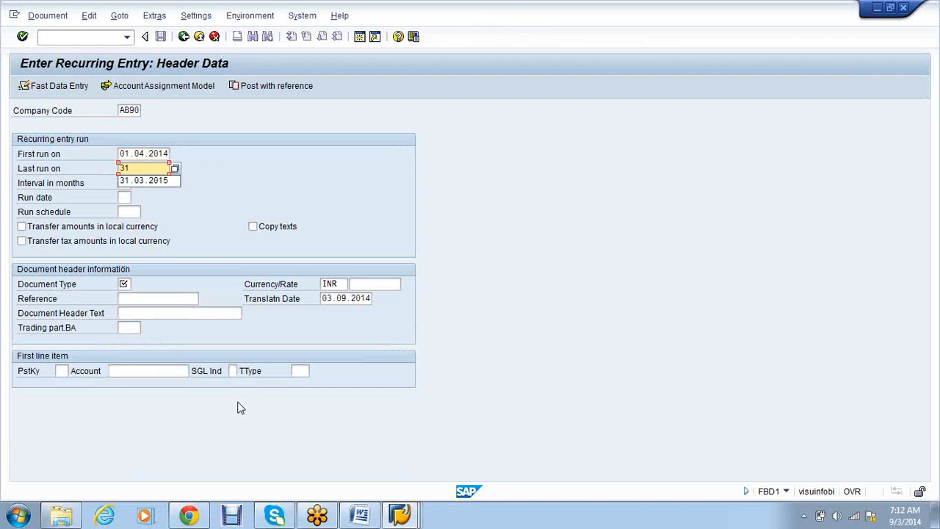
key(Down)
key(Return)
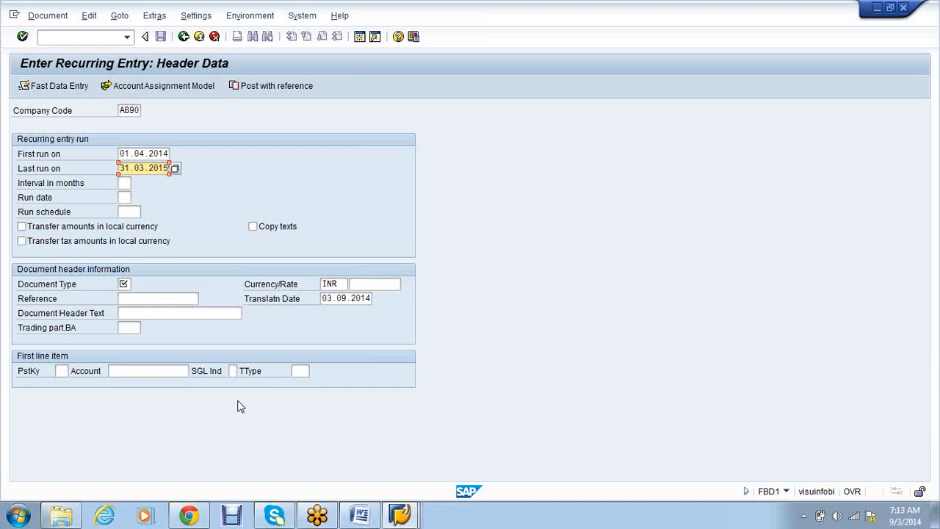
key(Tab)
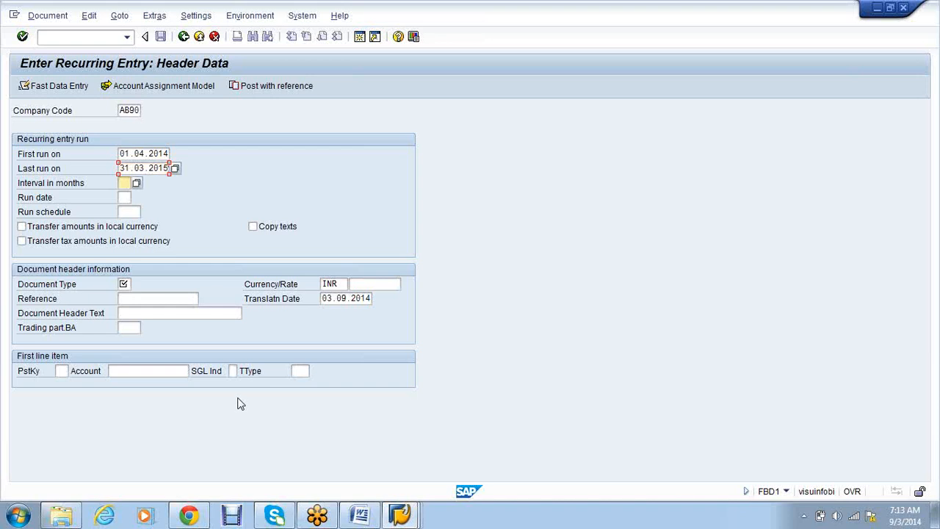
text(01)
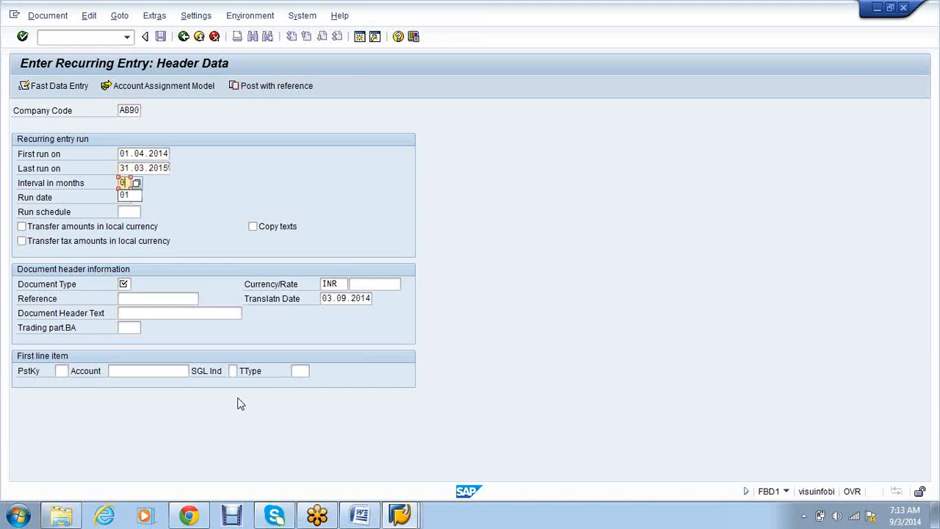
click(137, 183)
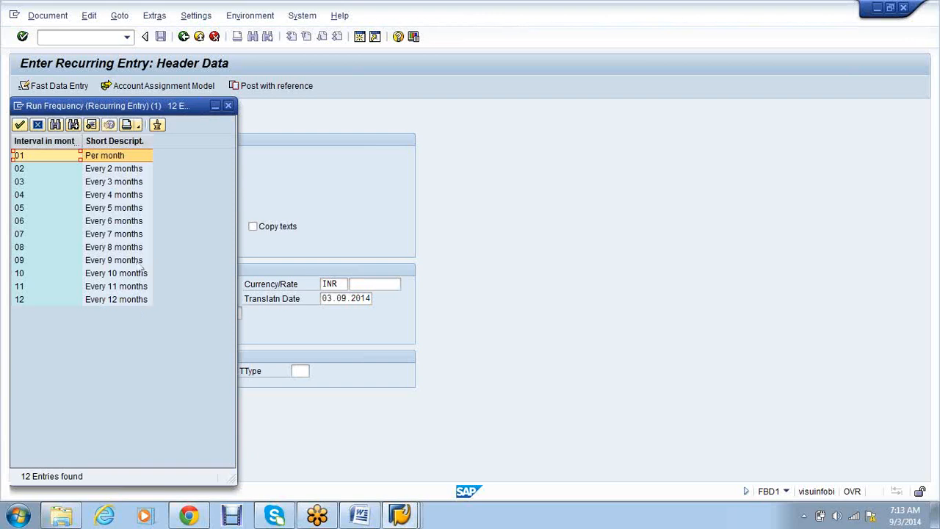
double_click(136, 158)
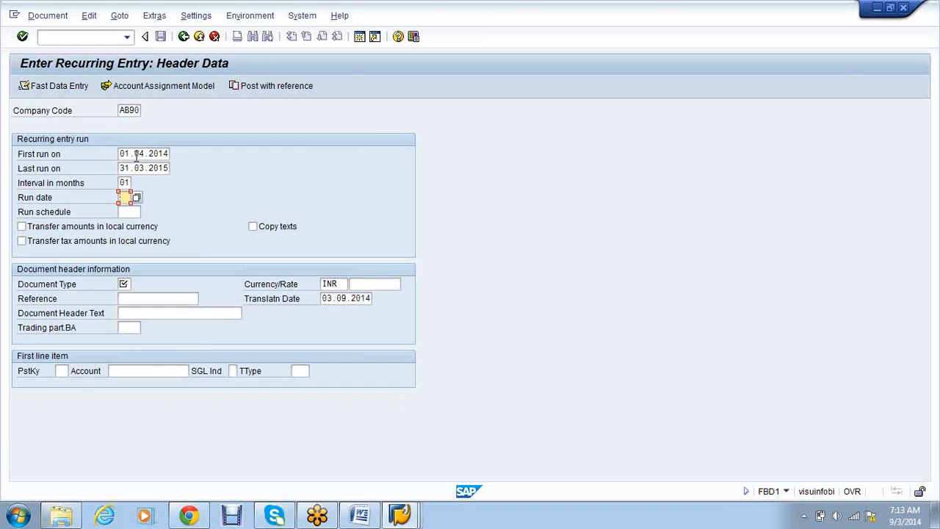
text(02)
click(83, 229)
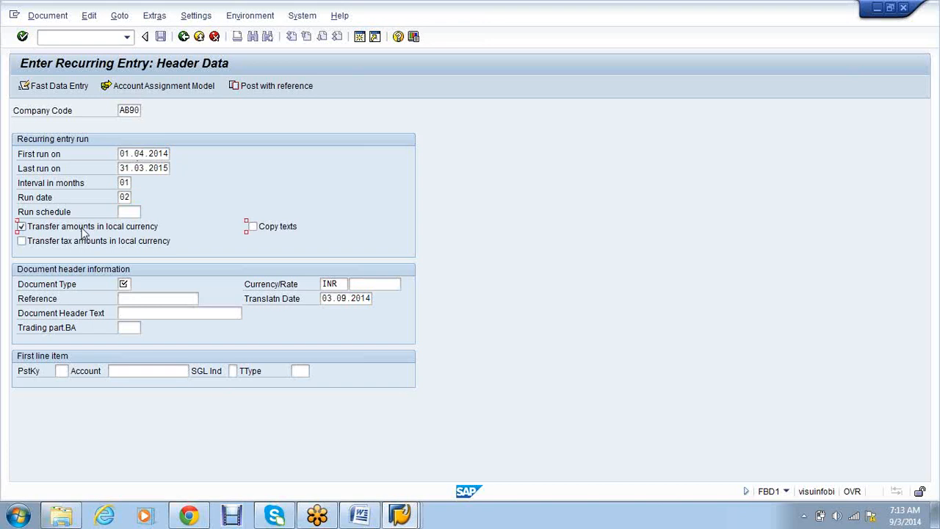
- Set document type SA and first line posting key 40 to account 300001
click(125, 284)
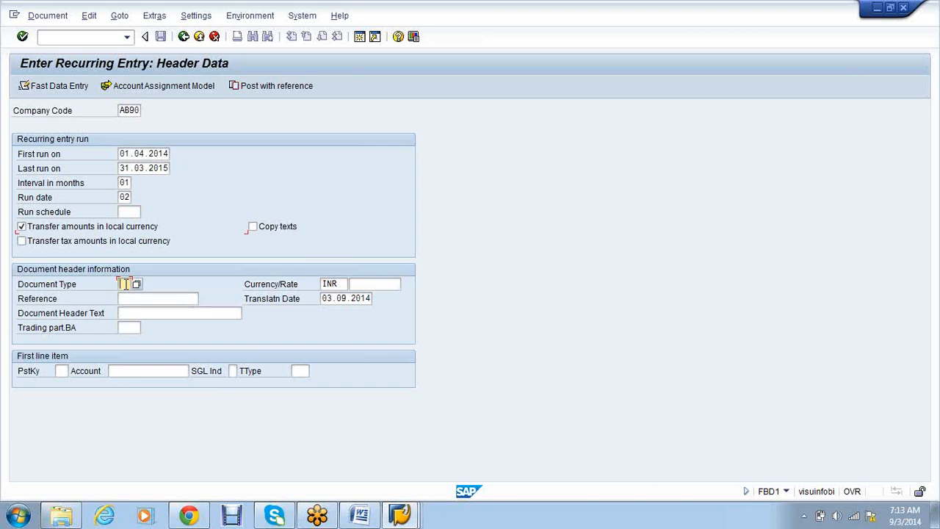
text(SA)
click(126, 315)
click(145, 299)
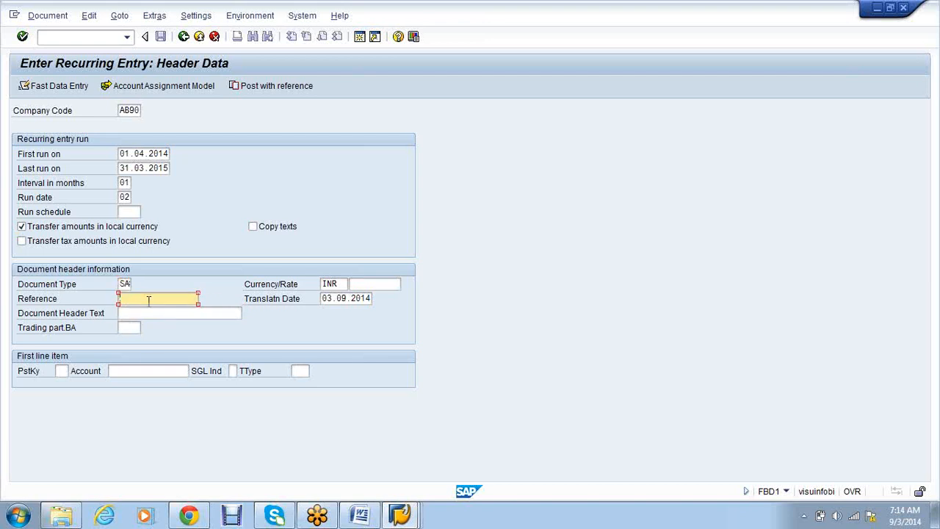
click(63, 372)
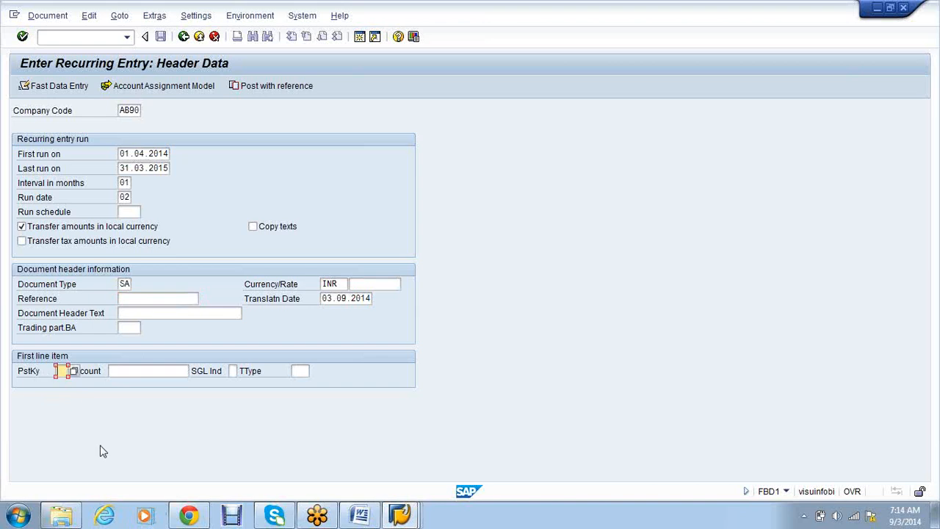
text(40)
key(Tab)
text(3000)
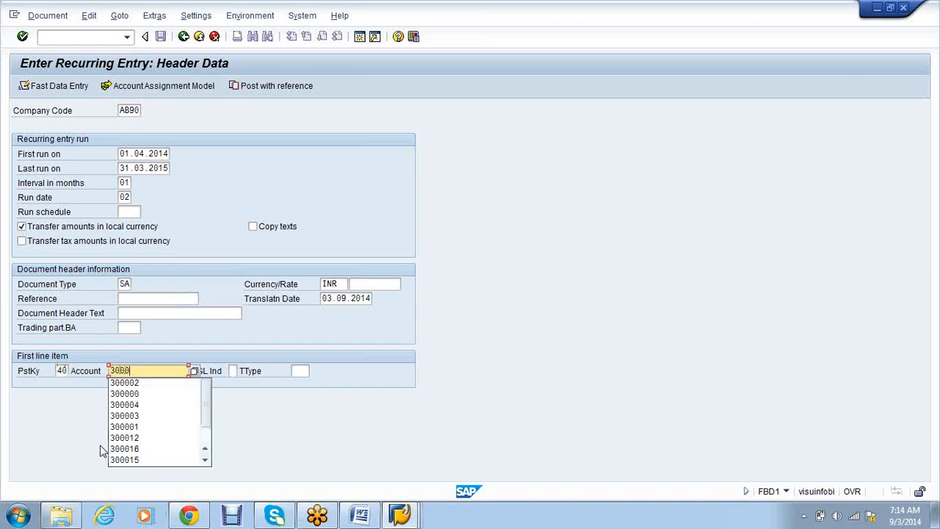
text(01)
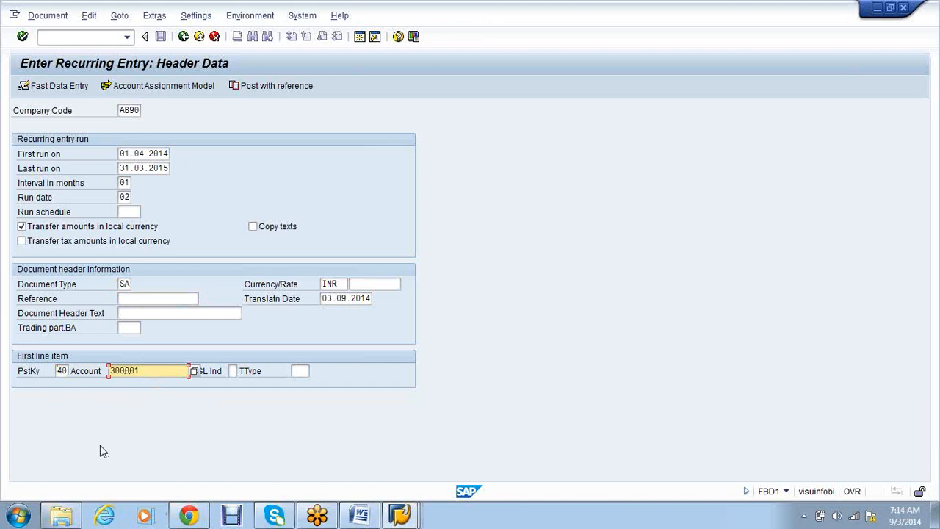
key(Return)
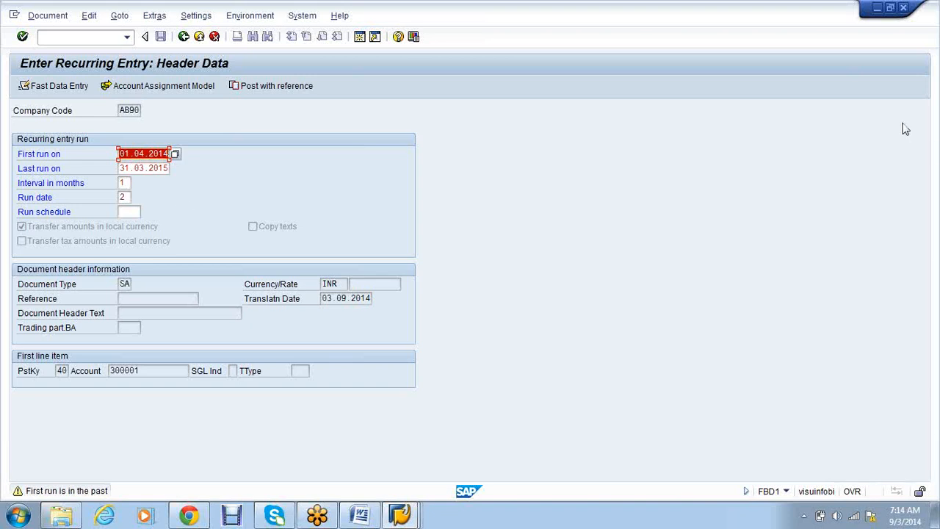
- Enter 8000 on the Rent Account line and add a posting key 50 credit to bank account 1
click(931, 40)
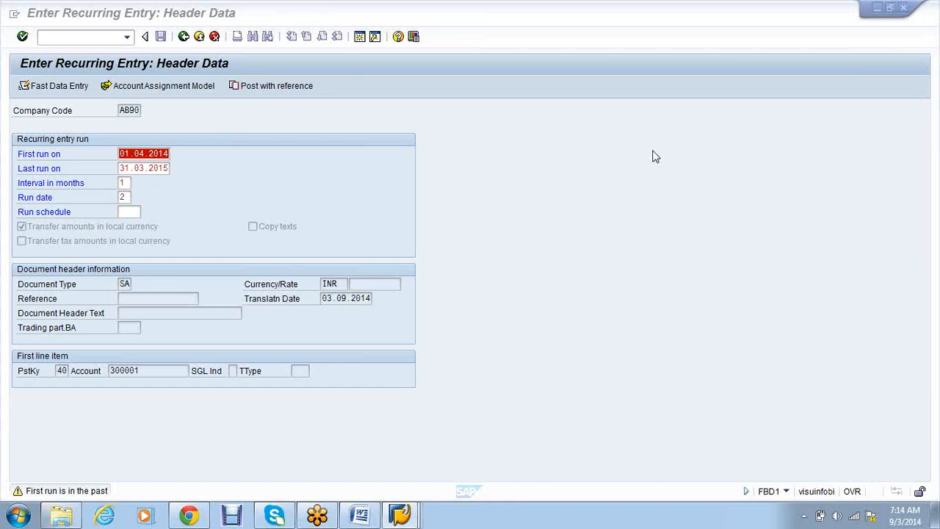
click(526, 197)
key(Return)
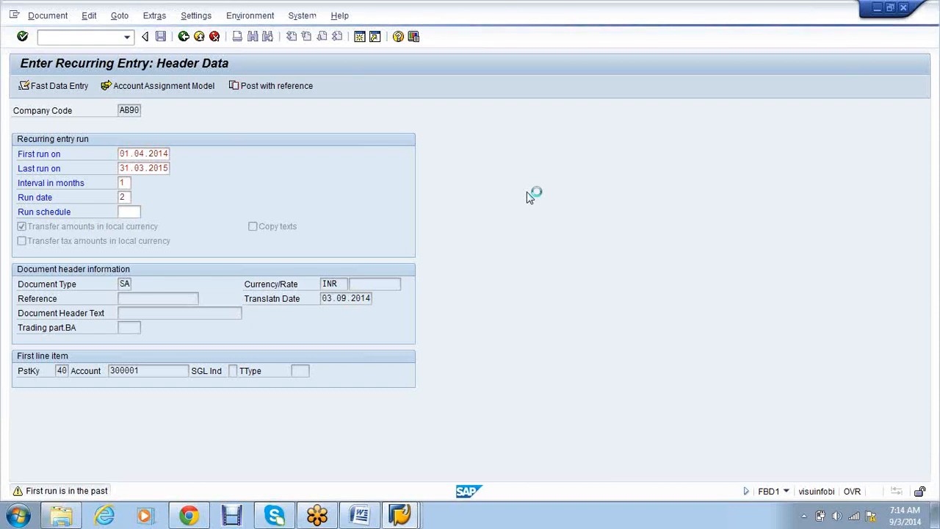
text(8000)
key(Down)
key(Down)
key(Down)
key(Down)
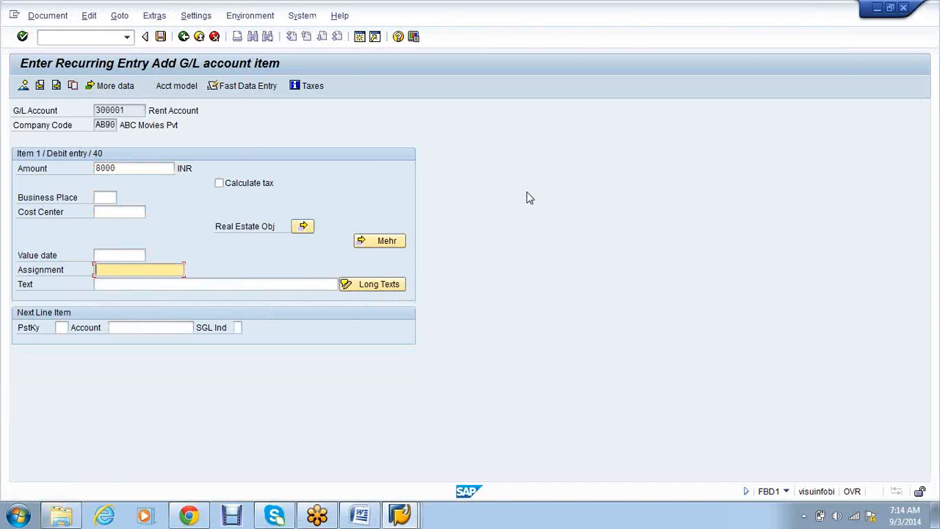
key(Down)
key(Down)
text(50)
key(Tab)
text(1)
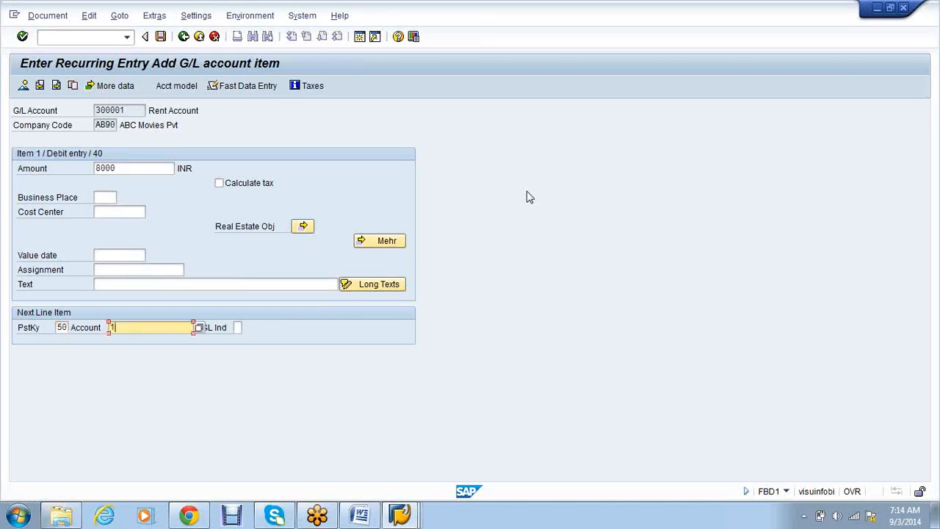
key(Return)
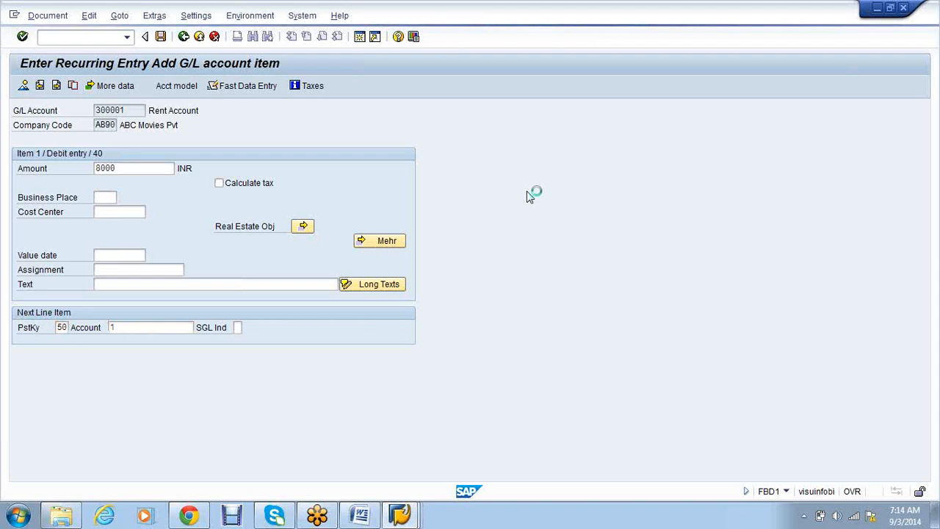
- Set the bank line's value date to 03.09.2014, review the overview, and save the recurring entry
key(Down)
key(Down)
key(Down)
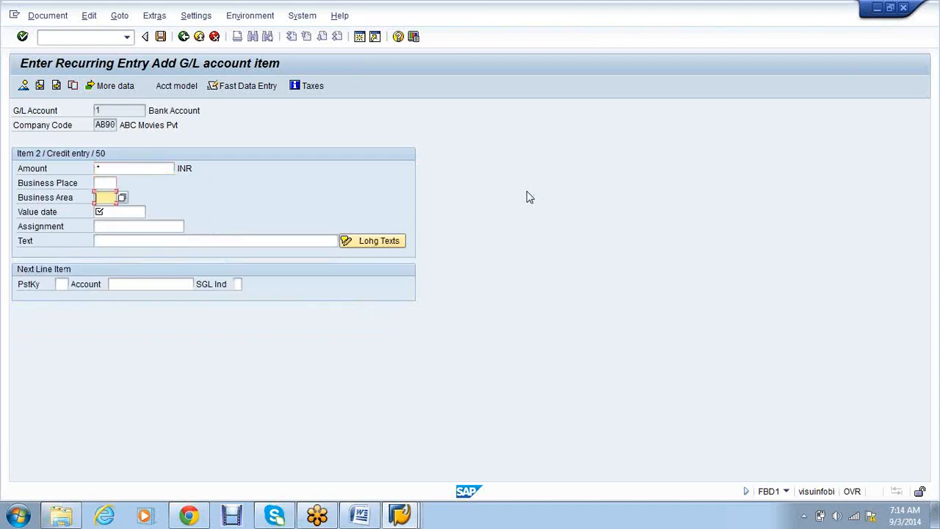
key(space)
click(127, 225)
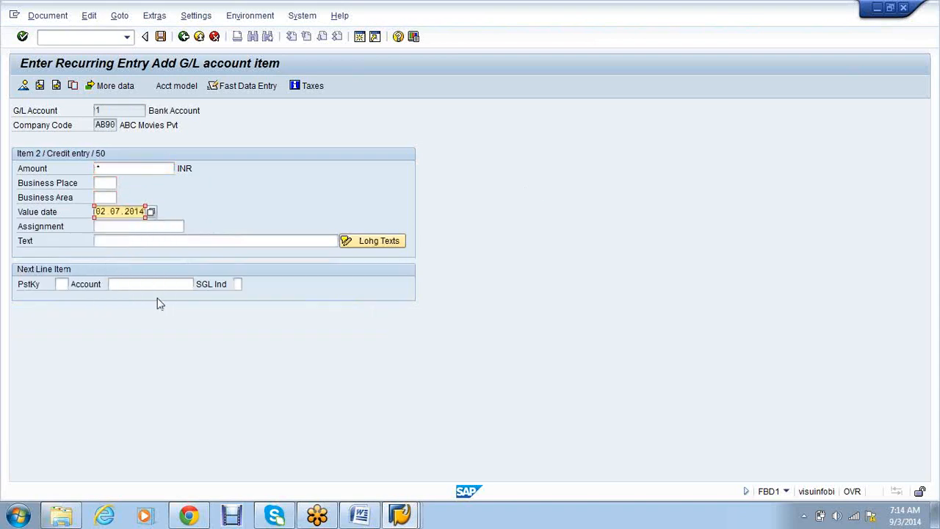
click(111, 211)
key(Left)
key(BackSpace)
text(3)
key(Insert)
text(.)
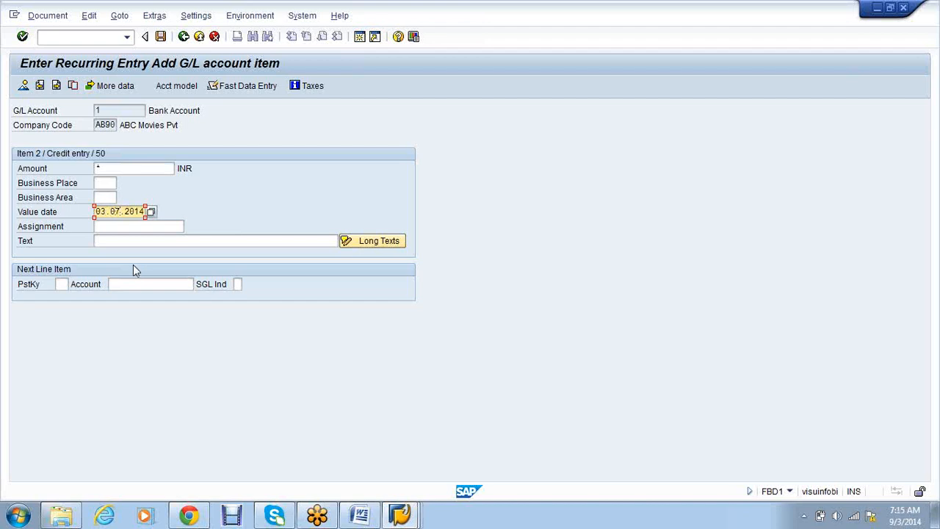
key(BackSpace)
text(9)
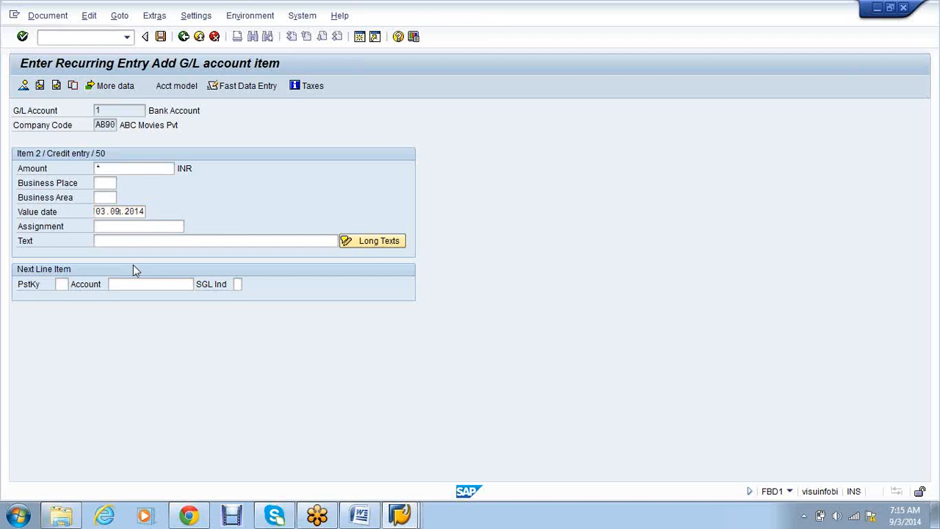
key(Return)
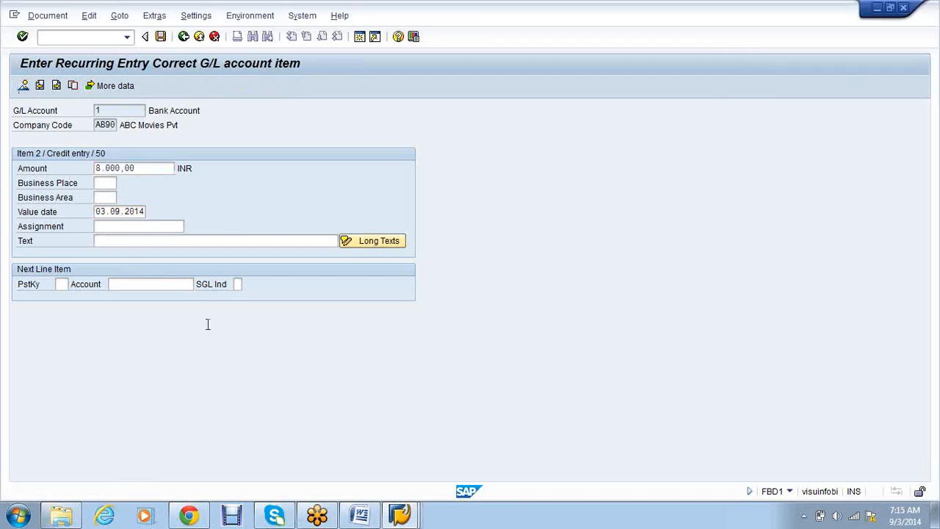
key(Return)
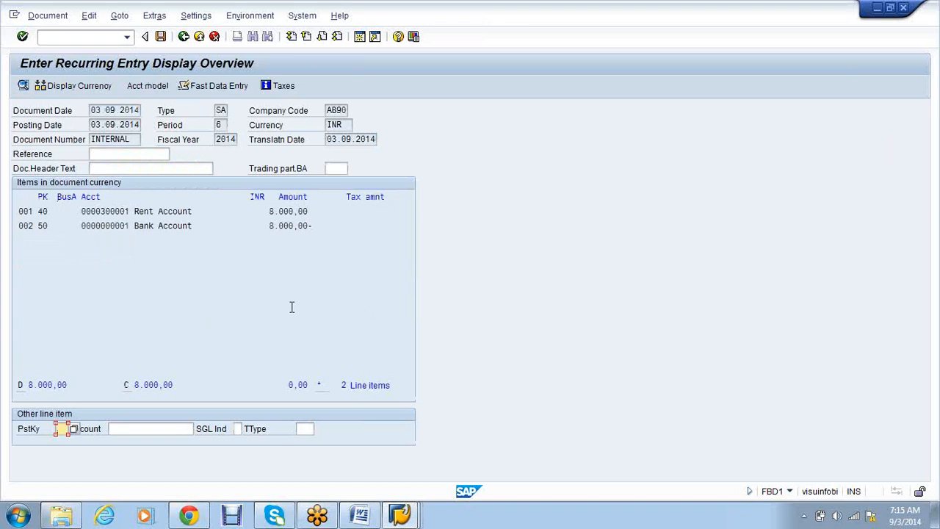
key(ctrl+s)
- Schedule runs 01.04.2014–31.03.2015 monthly on day 28, transfer amounts, document type SA
click(126, 153)
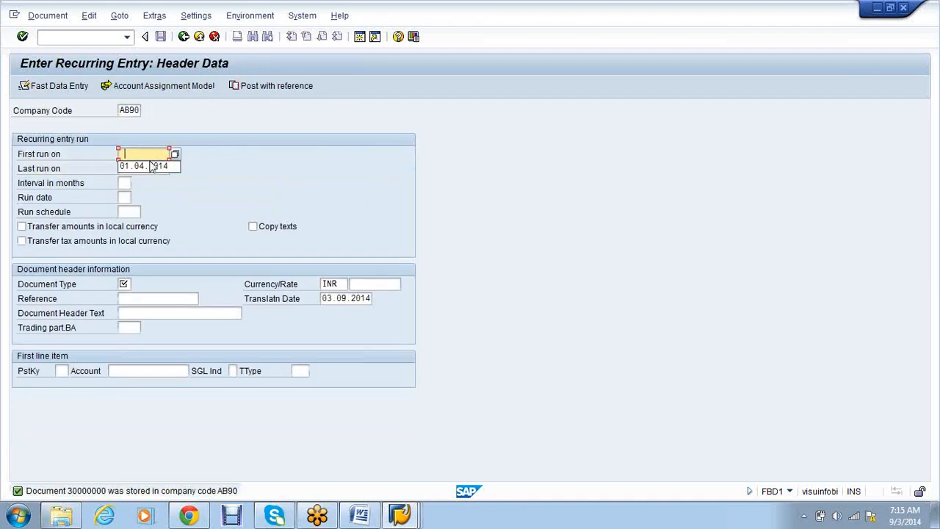
click(151, 166)
click(151, 169)
click(150, 180)
click(128, 183)
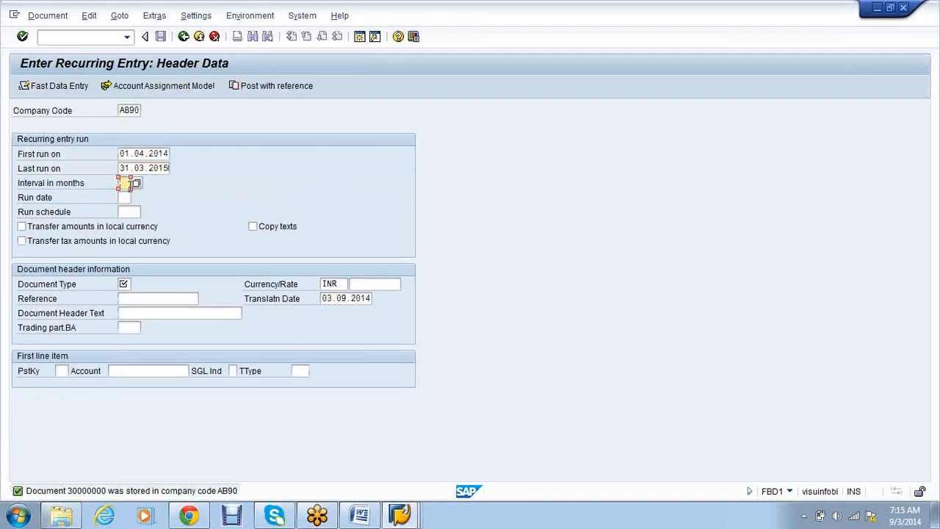
click(129, 196)
click(129, 197)
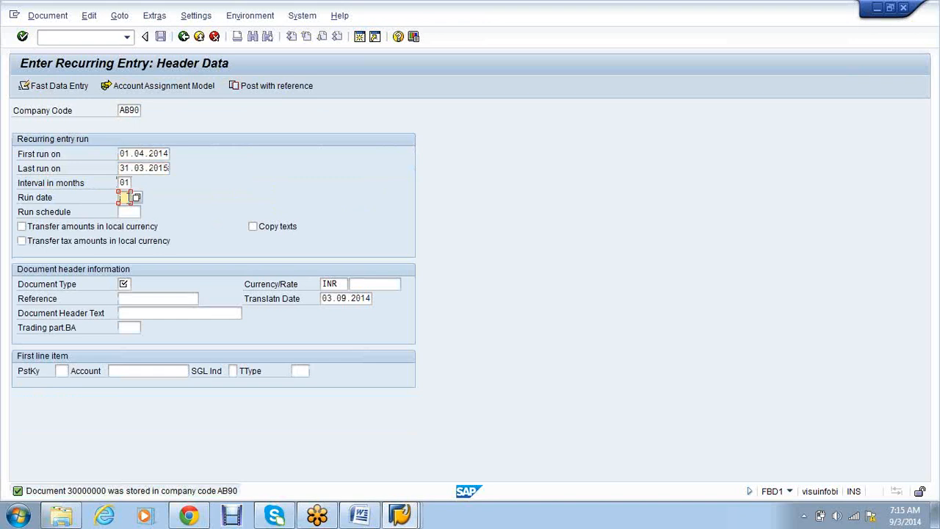
text(28)
click(121, 228)
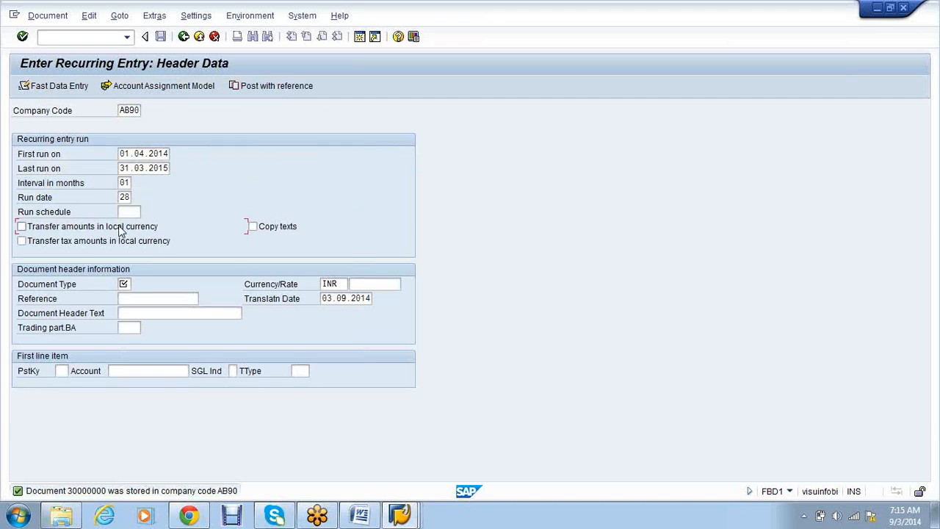
click(122, 285)
click(123, 284)
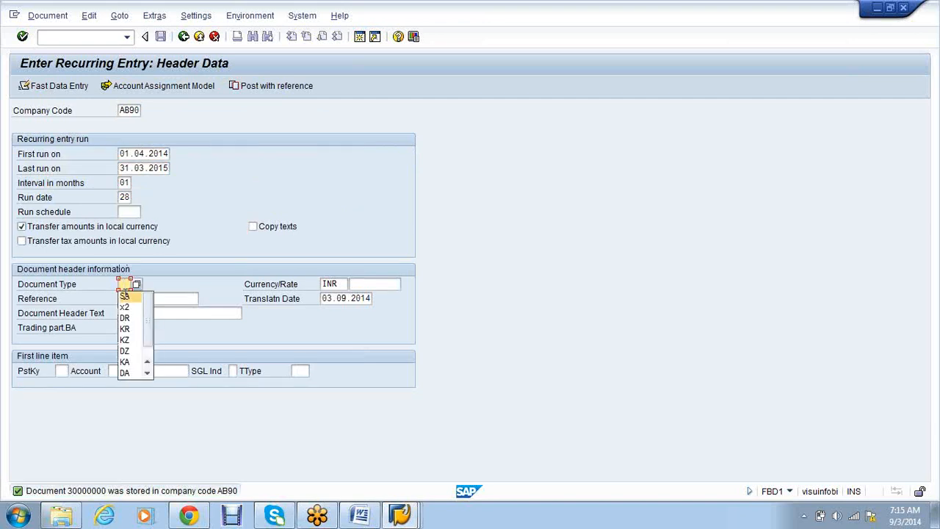
click(125, 298)
- Enter first line posting key 40 and correct its account number to 300003
click(61, 371)
text(40)
key(Tab)
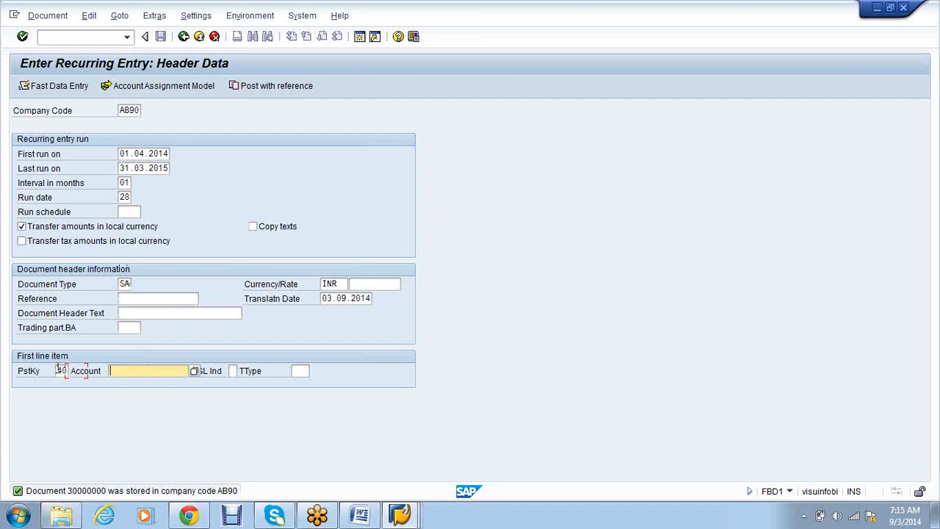
click(125, 406)
key(BackSpace)
text(4)
key(Return)
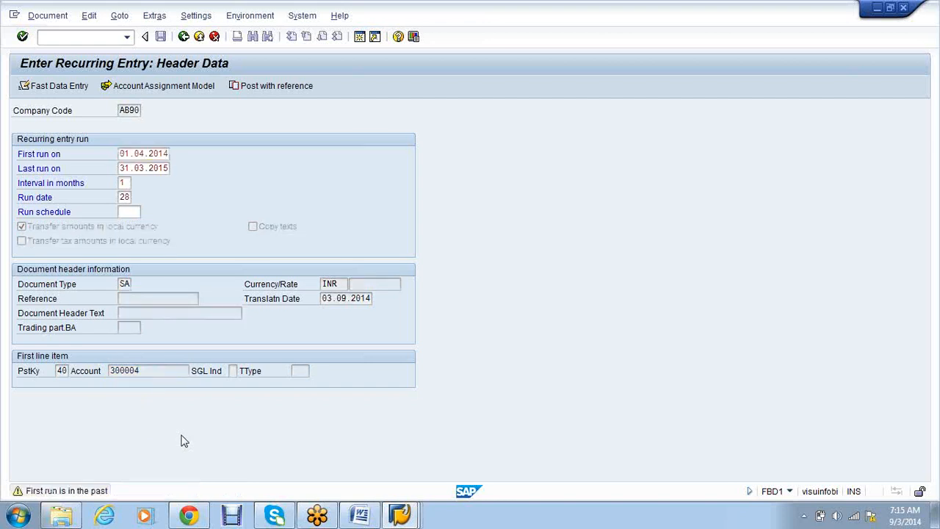
key(Return)
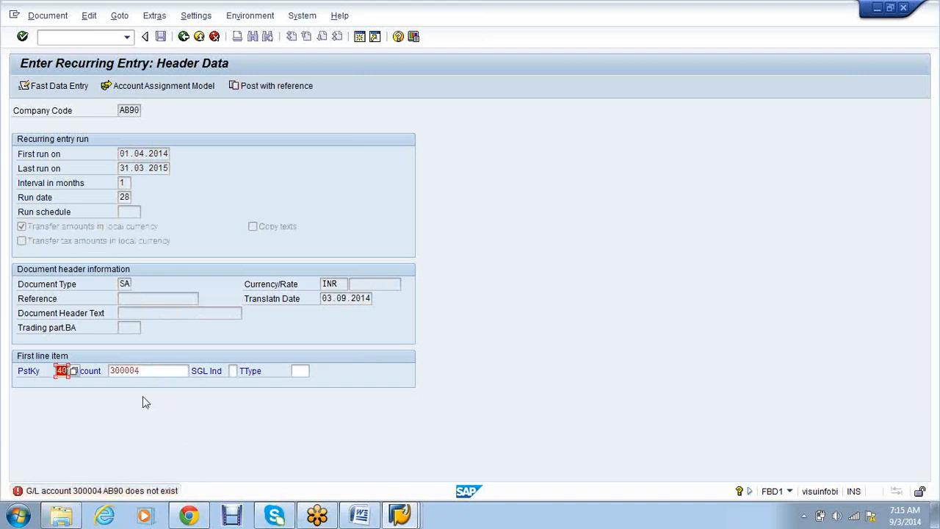
click(126, 371)
text(0)
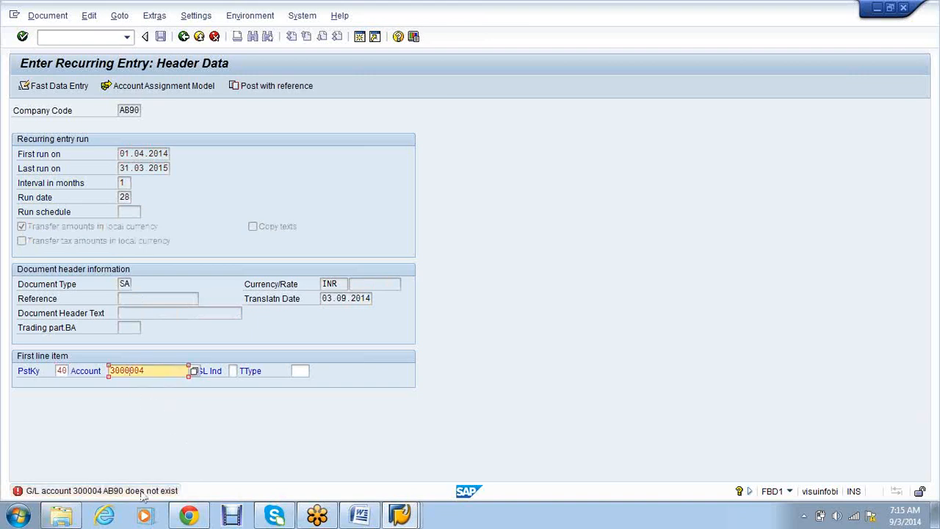
click(403, 517)
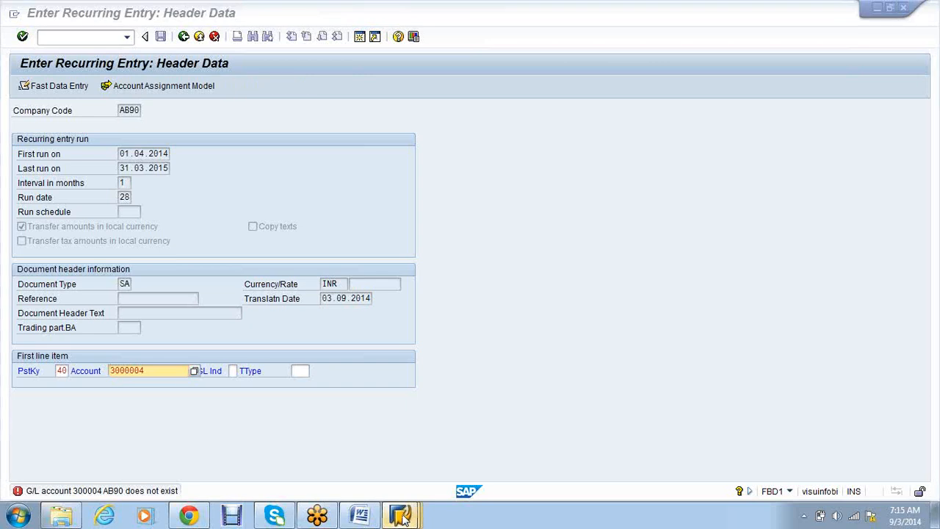
click(402, 518)
click(547, 450)
key(alt+Tab)
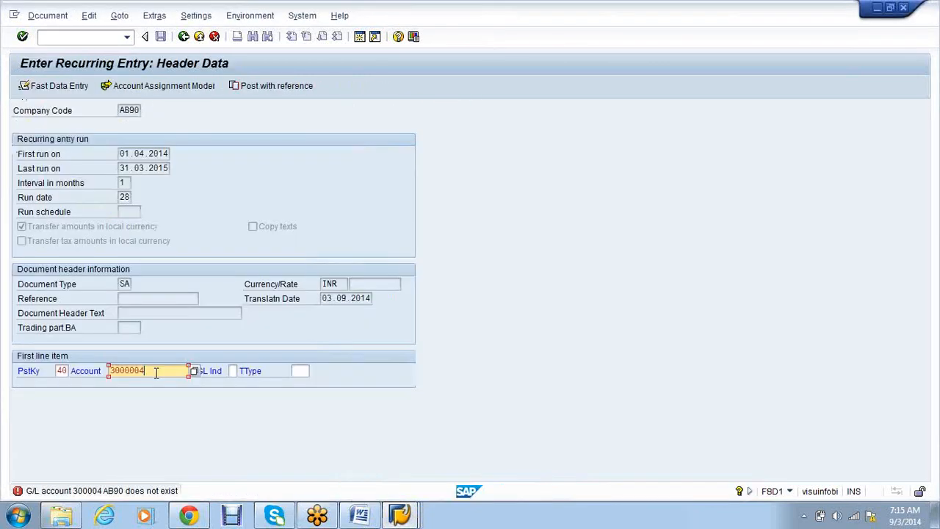
key(BackSpace)
- Enter the Insurance Paid debit line for account 300003 with amount 9,000
text(3)
key(Return)
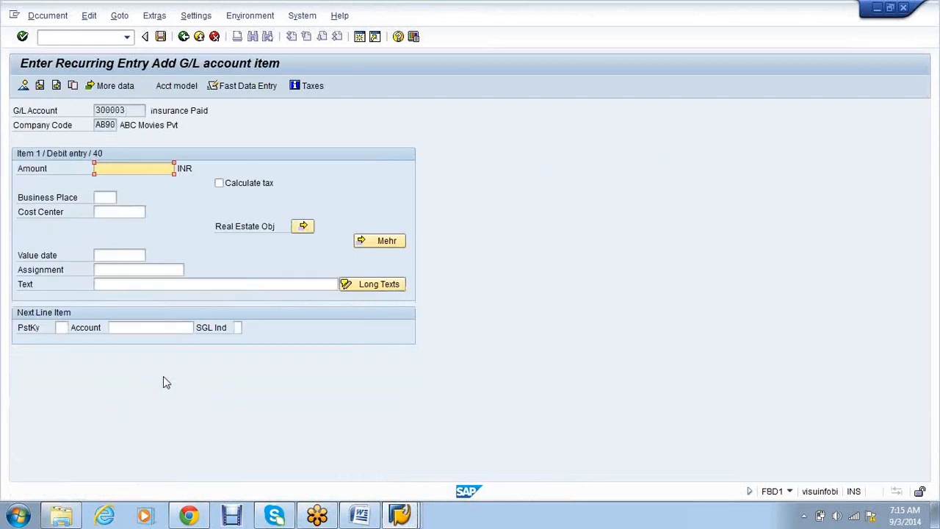
text(9000)
key(Tab)
- Add the Bank Account credit line with posting key 50, balancing amount (*) and value date 03.09.2014
key(Tab)
key(Tab)
key(Tab)
key(Tab)
key(Tab)
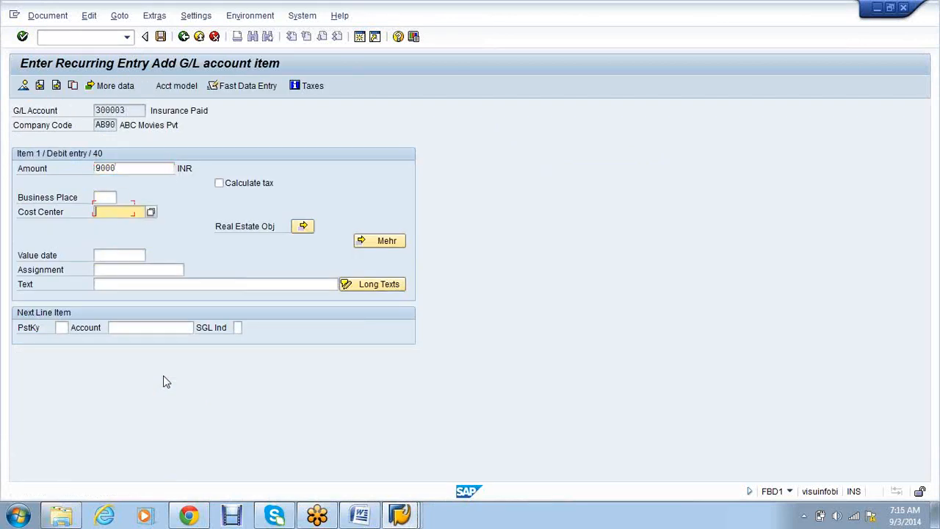
text(50)
key(Tab)
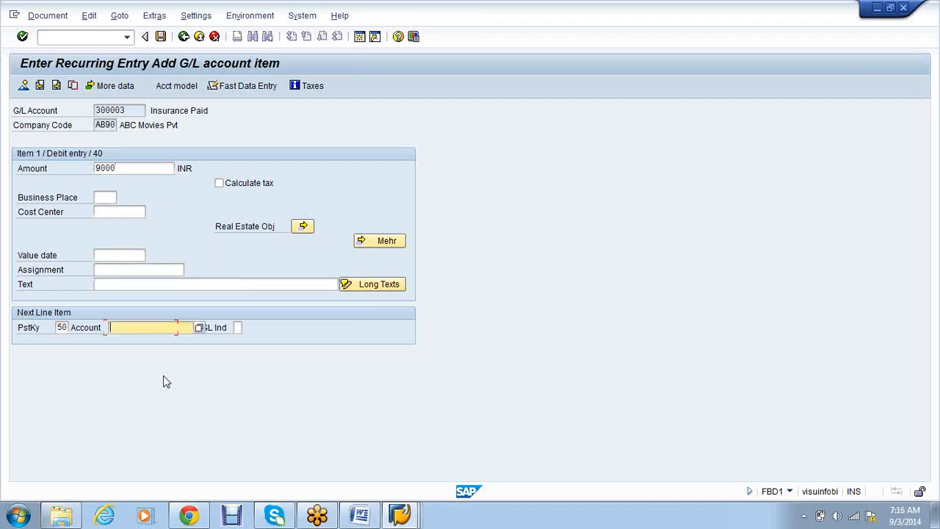
text(1)
key(Return)
text(*)
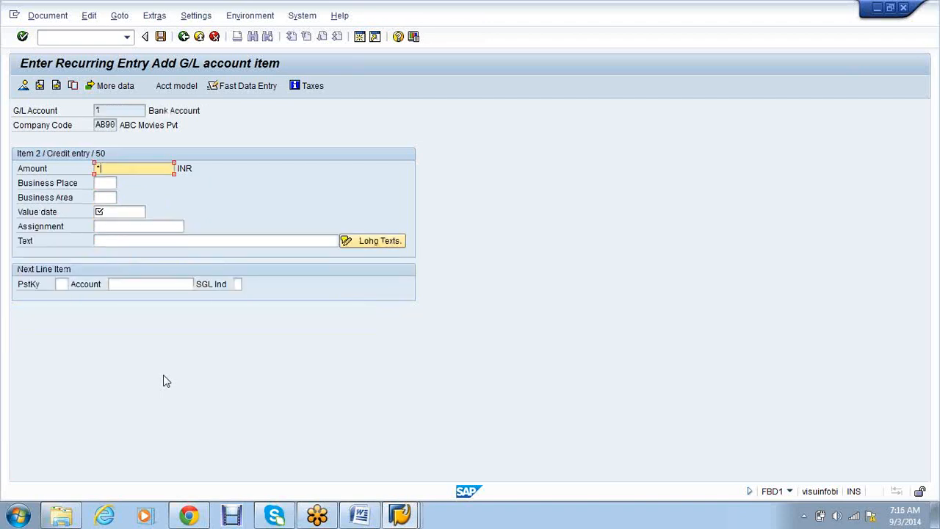
key(Tab)
key(Tab)
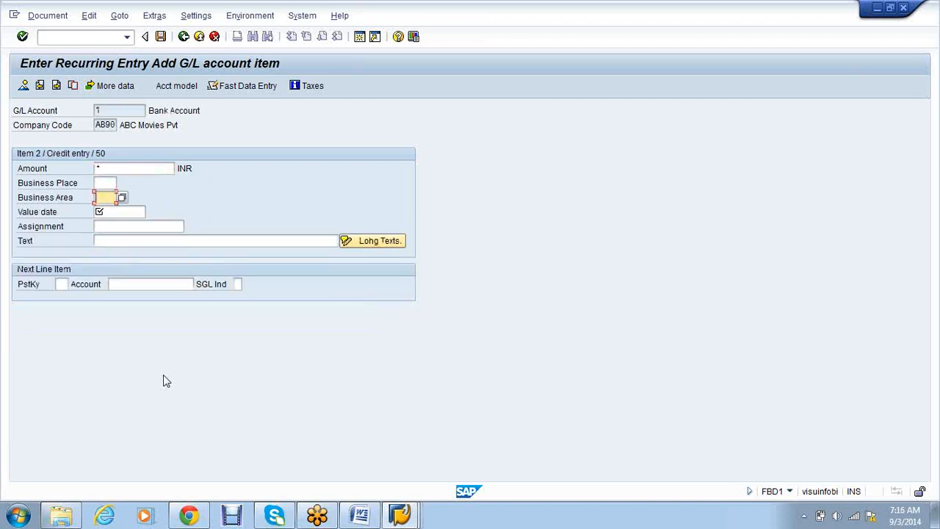
key(Tab)
key(Return)
key(Down)
key(Return)
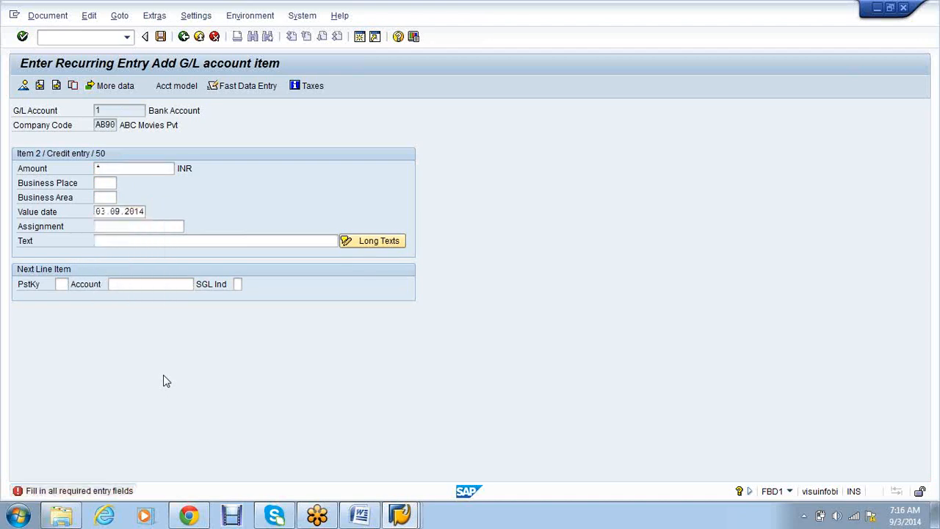
key(Return)
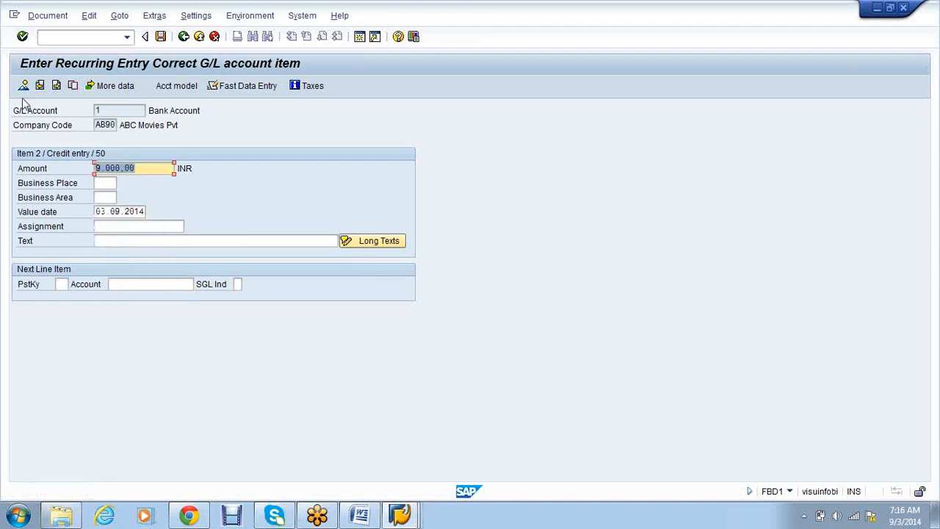
- Review the two-line overview and save it as recurring document 30000001 in AB90
click(24, 87)
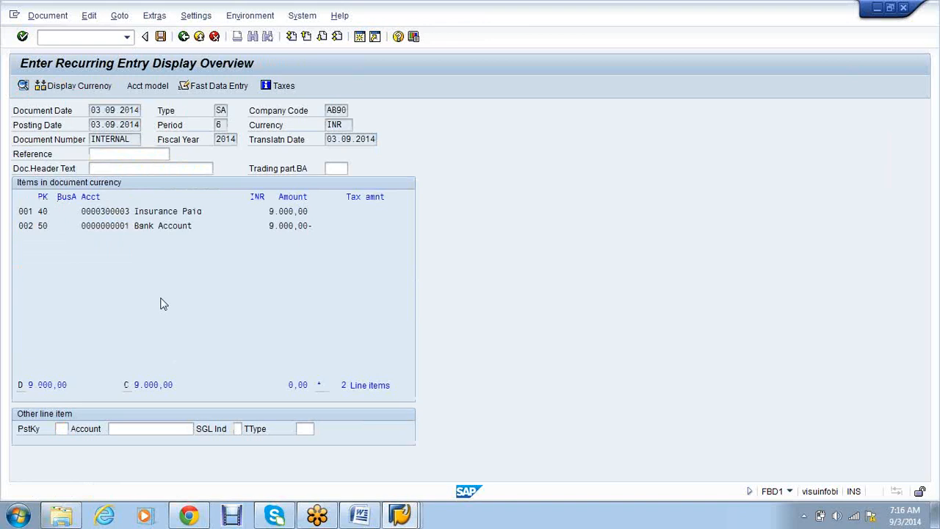
key(ctrl+s)
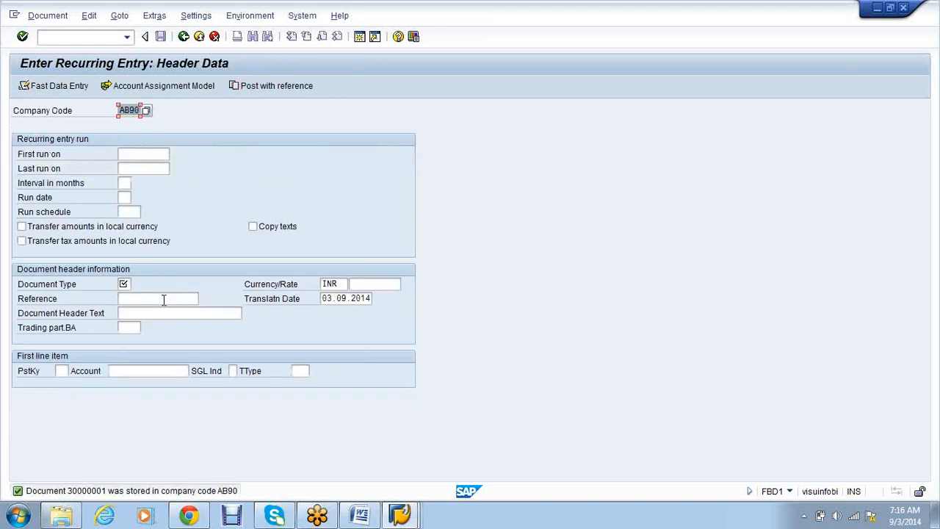
click(411, 518)
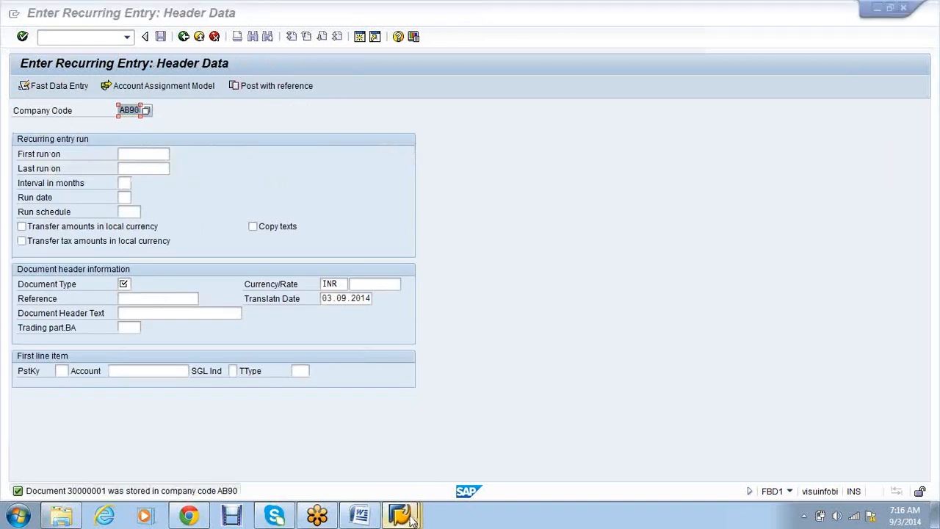
- Browse General Ledger > Document > Reference Documents > Recurring Document and launch FBD2 - Change
click(349, 432)
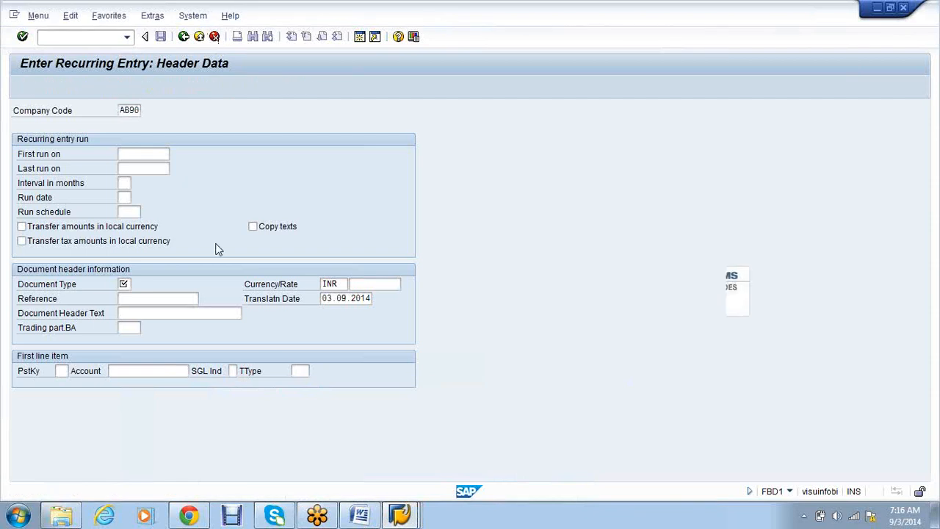
click(75, 160)
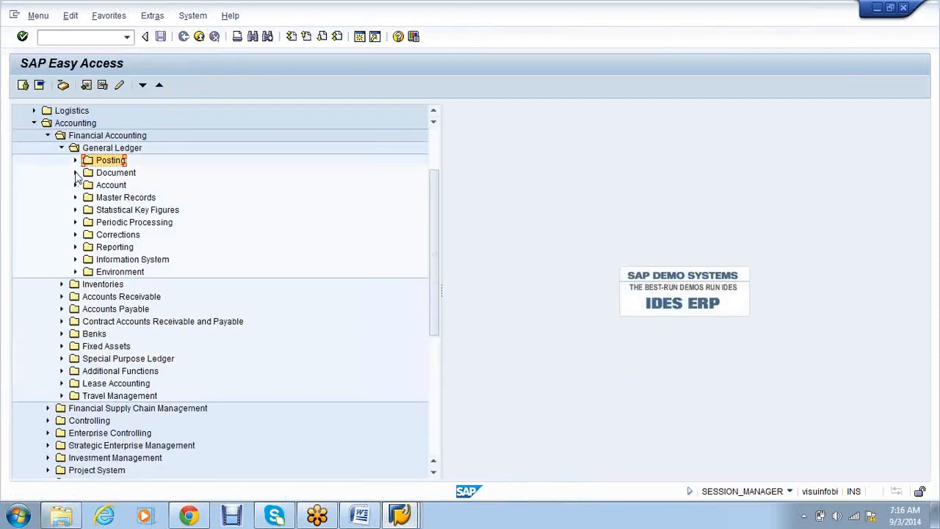
click(75, 173)
click(89, 271)
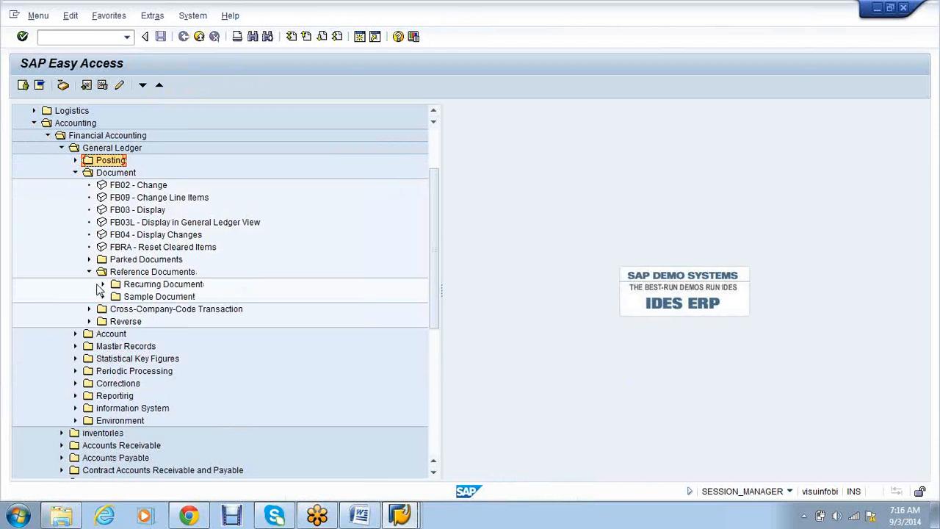
click(103, 284)
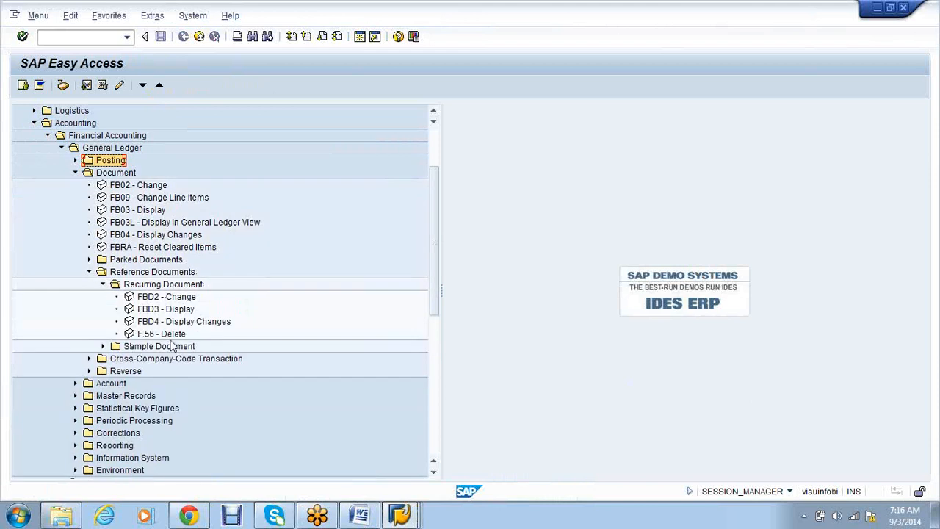
double_click(175, 298)
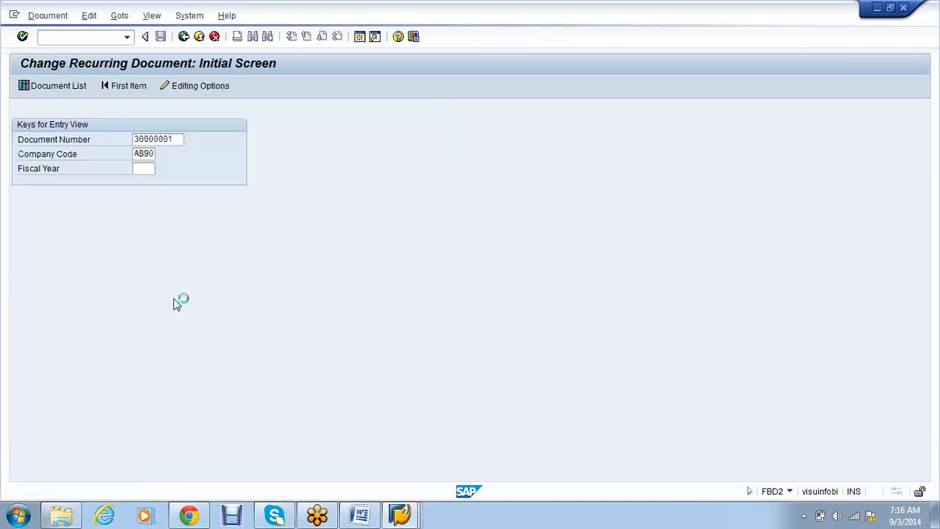
- Change the Insurance Paid and Bank Account amounts of document 30000001 to 10,000 and save
key(Return)
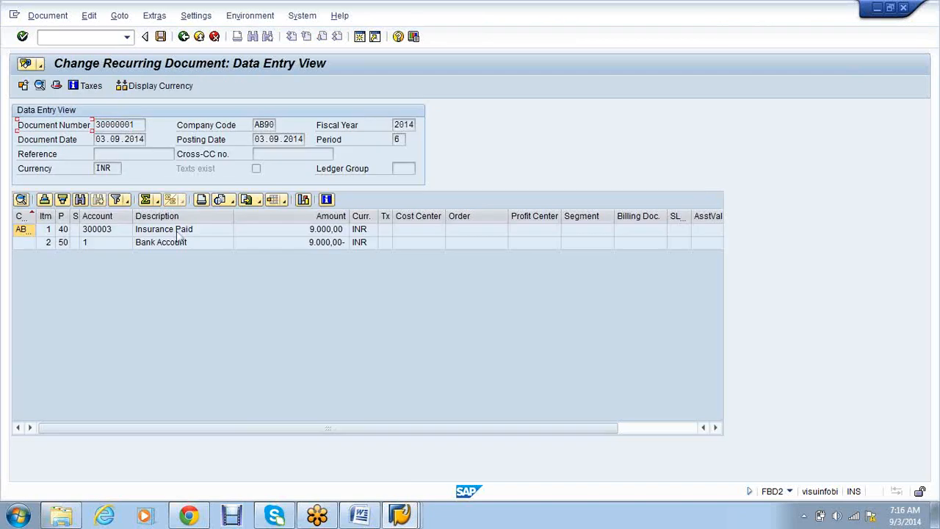
click(176, 229)
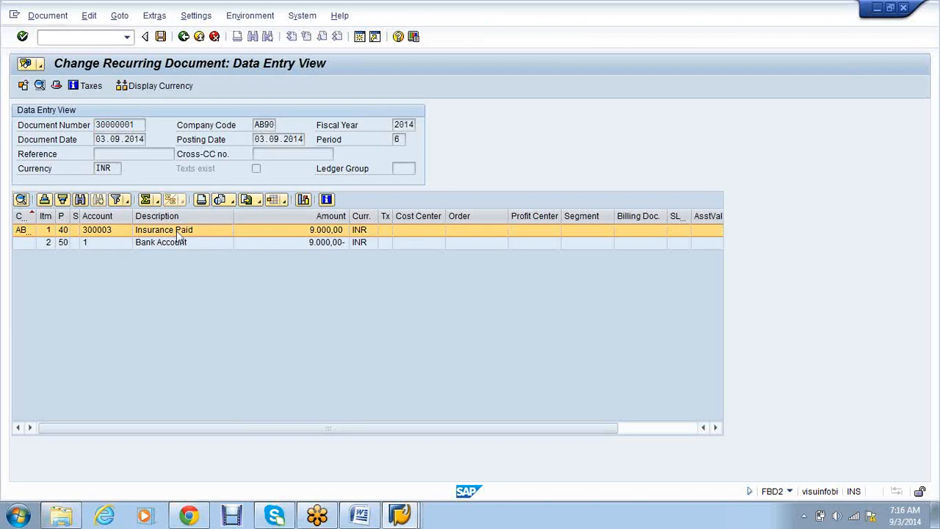
double_click(176, 230)
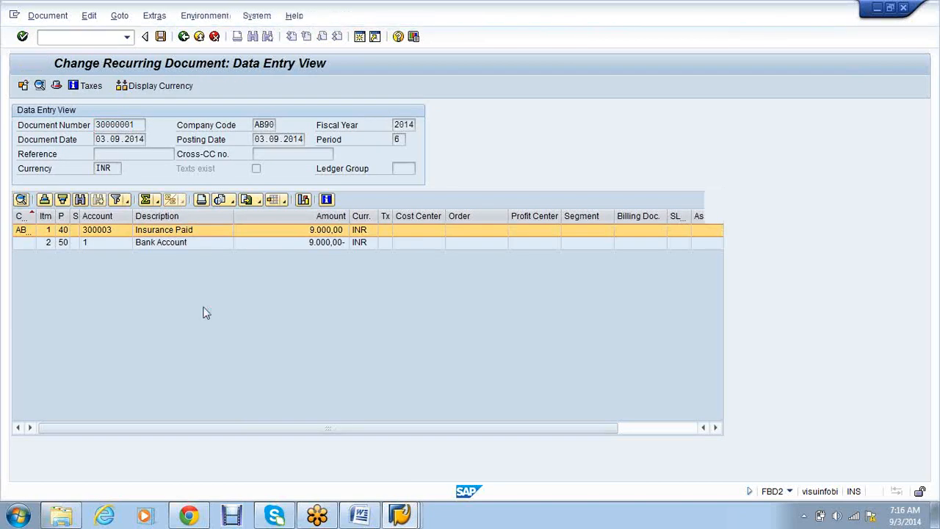
text(10000)
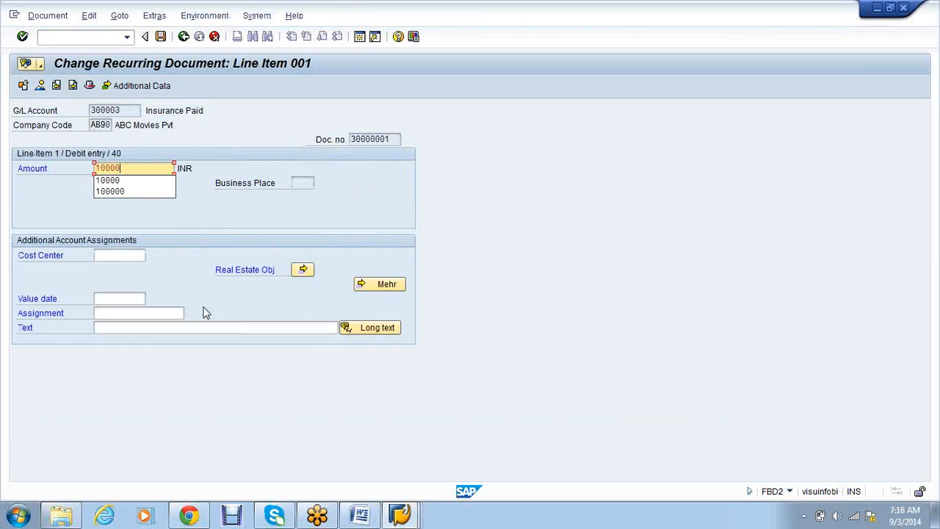
click(139, 168)
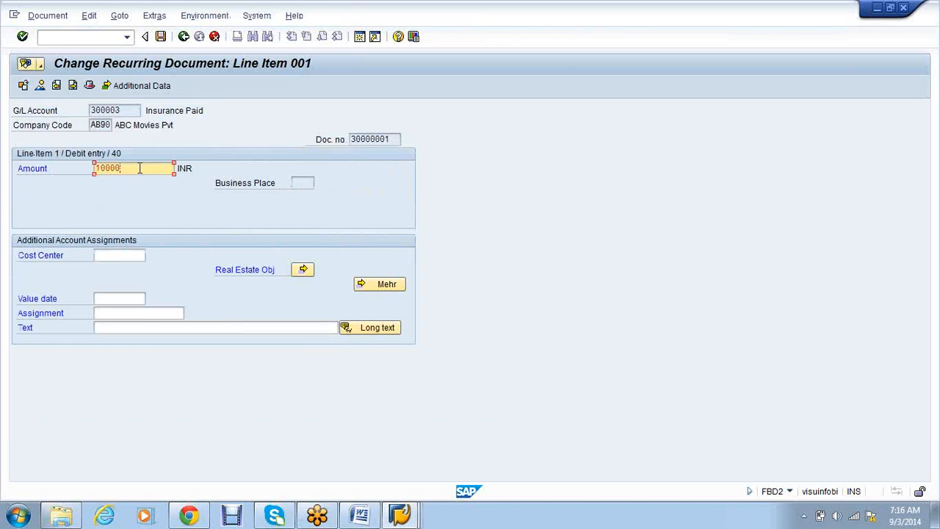
click(72, 86)
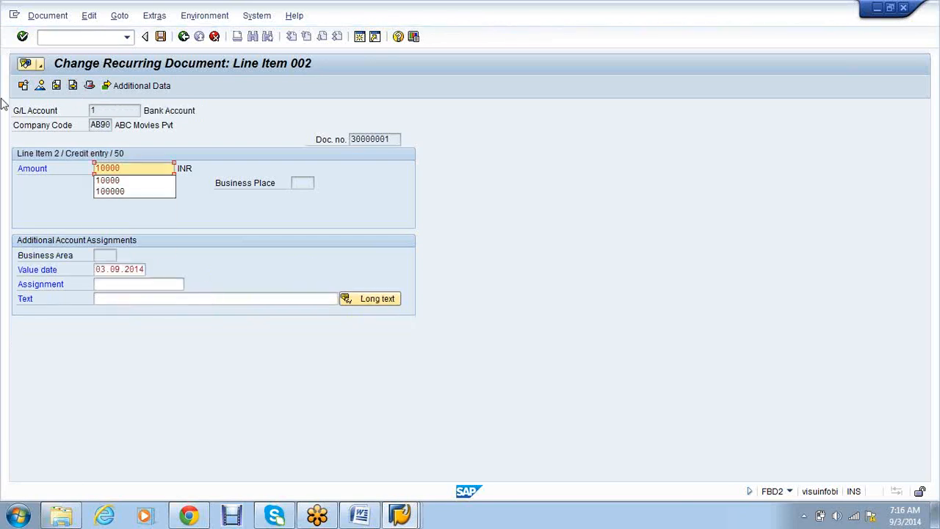
click(40, 86)
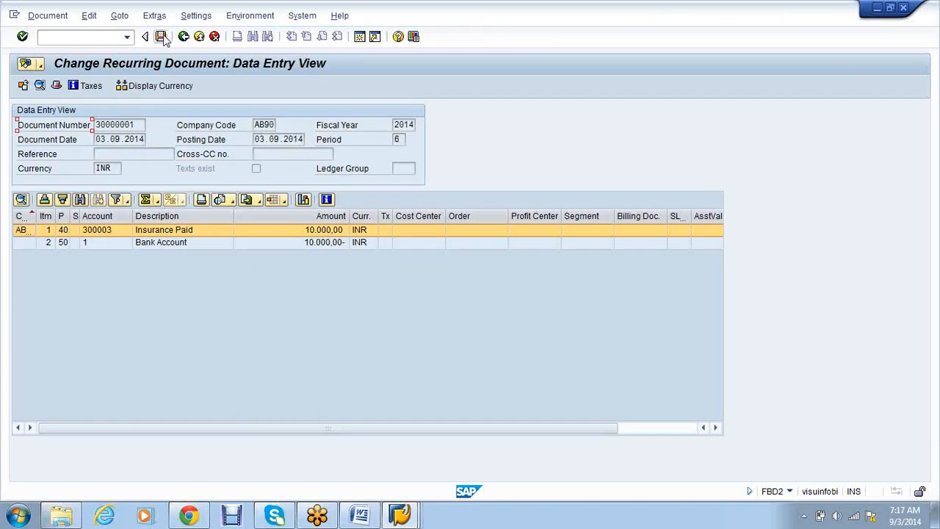
click(161, 37)
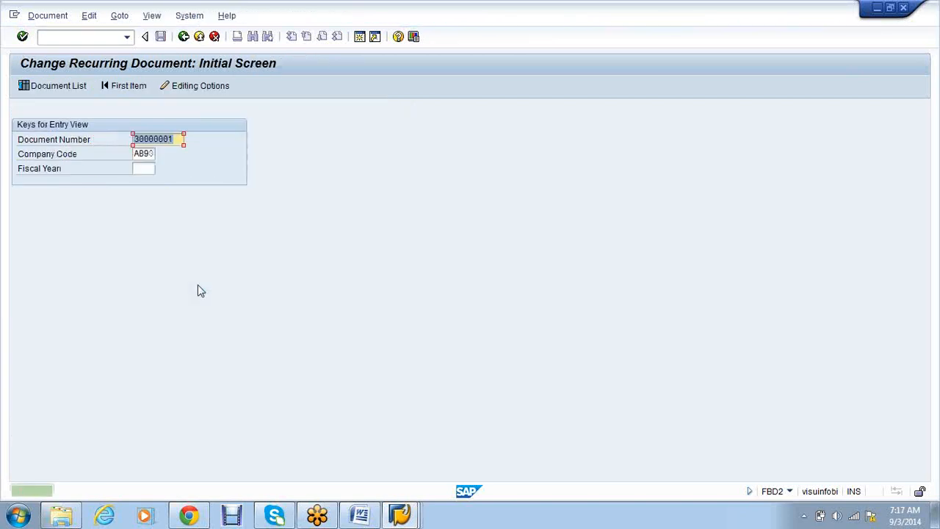
click(185, 36)
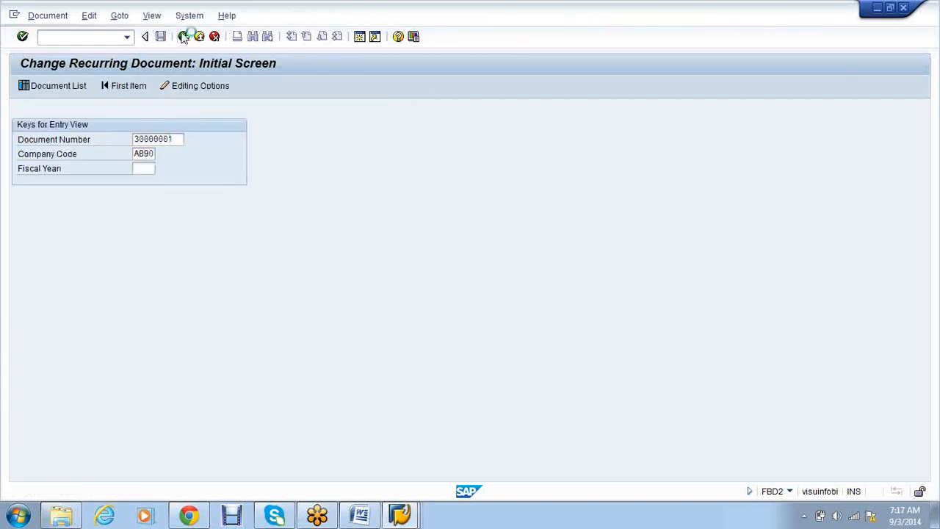
- Display document 30000001 in FBD3 and check the Insurance Paid line reads 10,000 INR
double_click(191, 310)
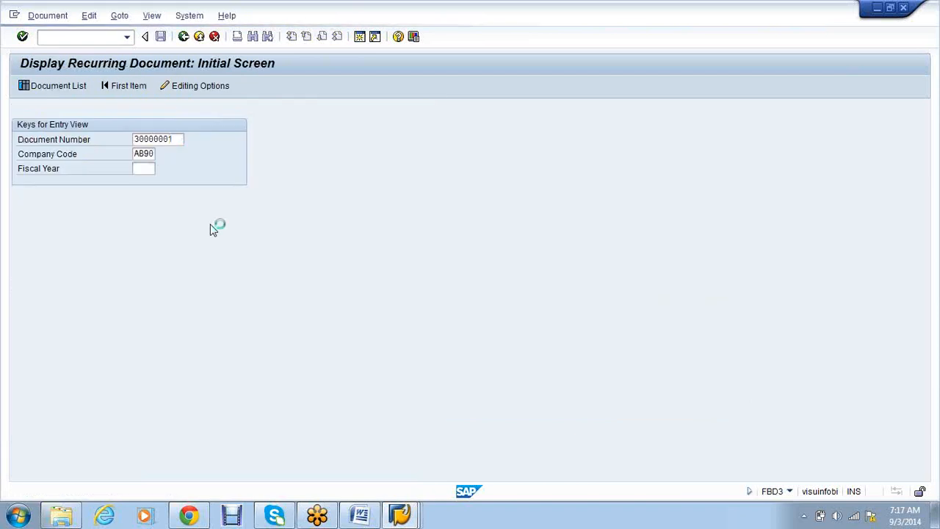
key(Return)
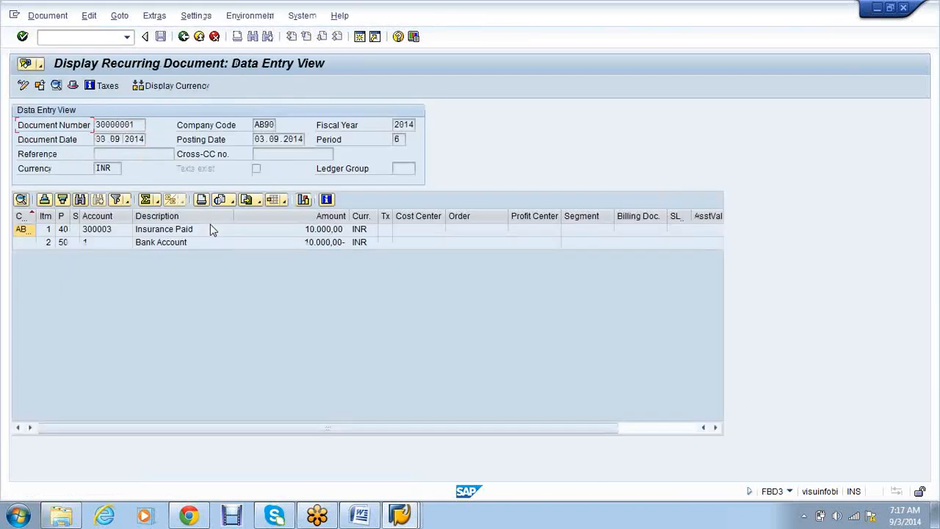
double_click(176, 230)
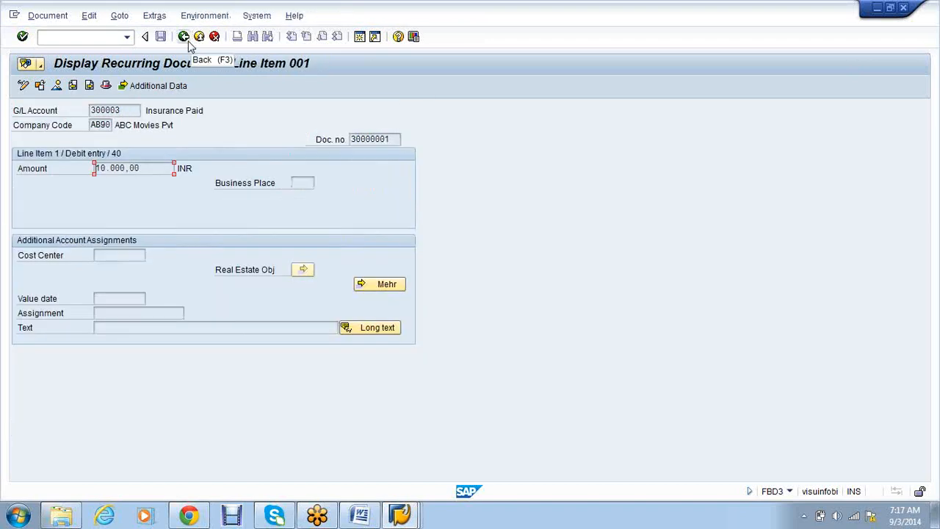
click(185, 37)
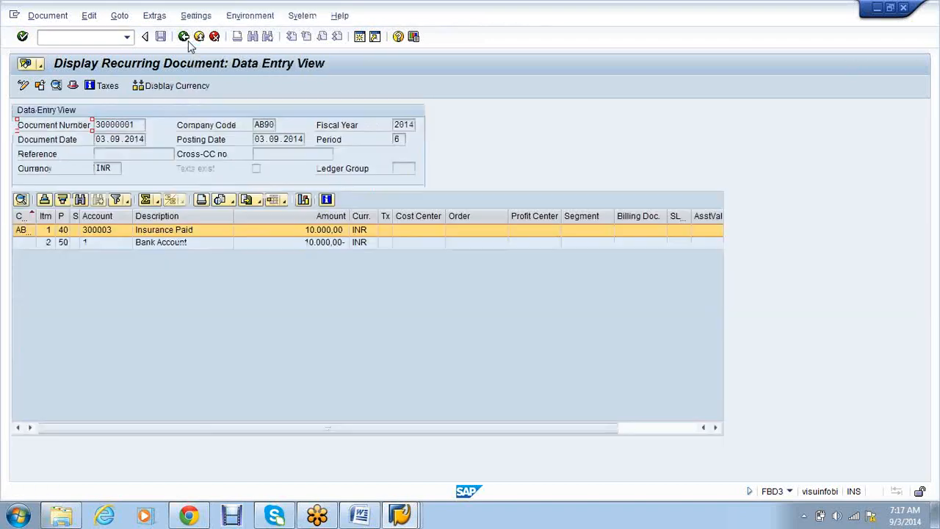
click(185, 36)
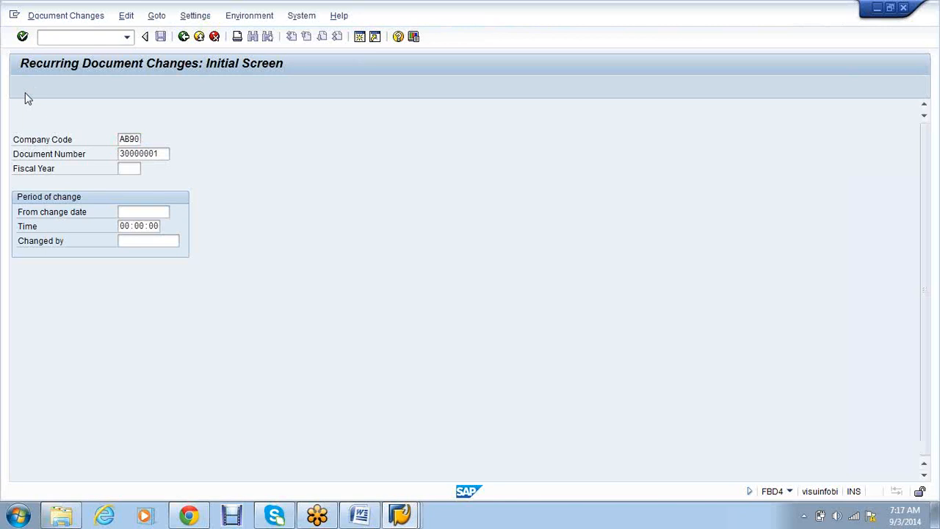
key(Return)
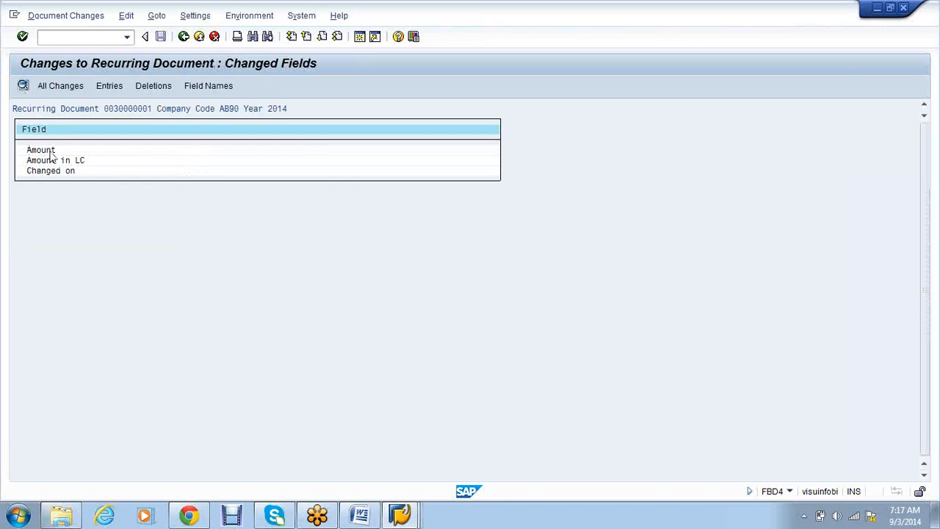
double_click(50, 151)
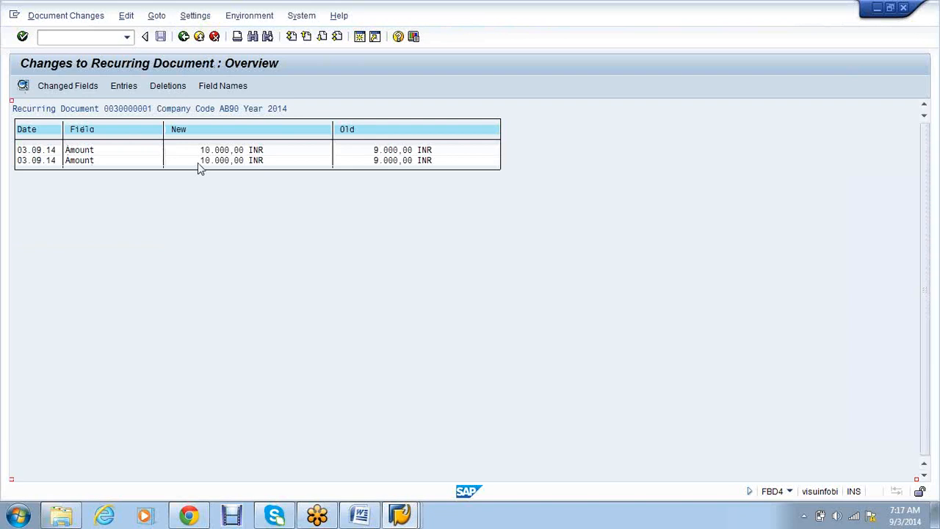
click(185, 38)
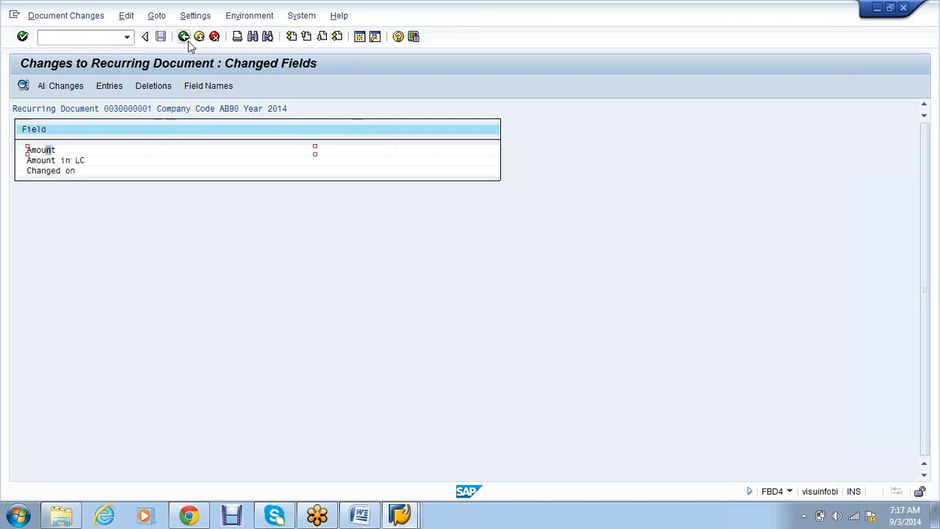
click(185, 38)
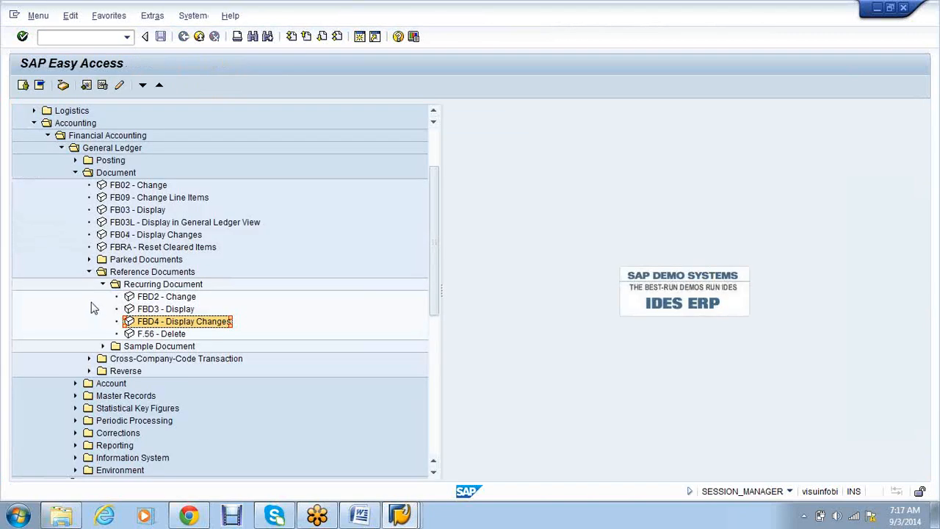
- Collapse the Reference Documents, Document and Posting folders under General Ledger in the menu tree
click(89, 271)
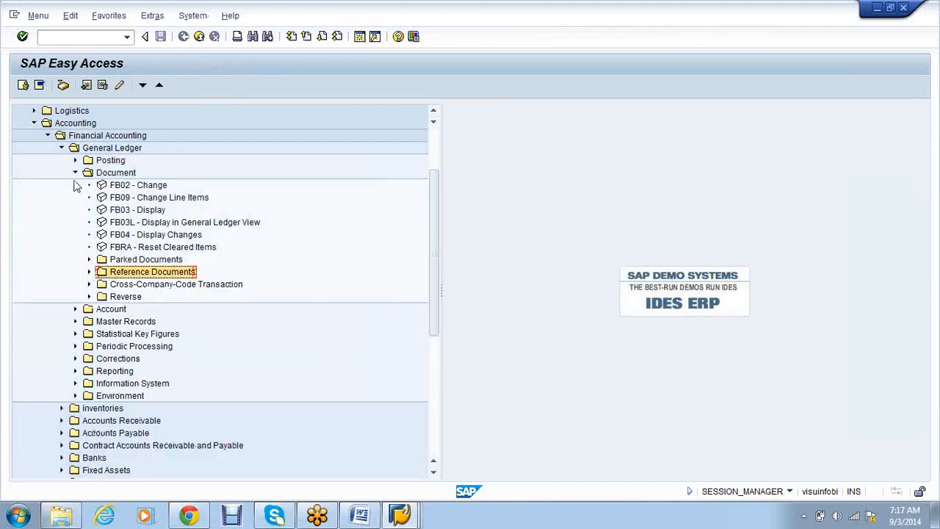
click(75, 173)
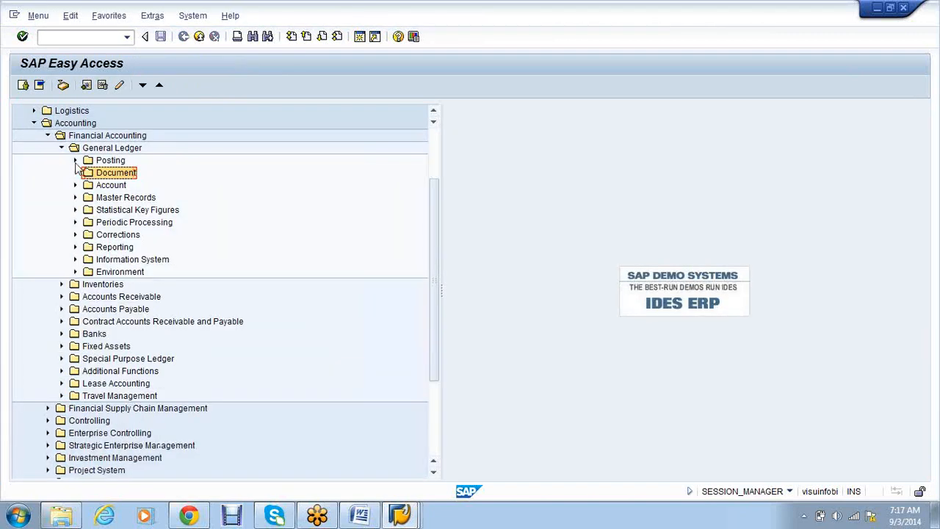
click(75, 160)
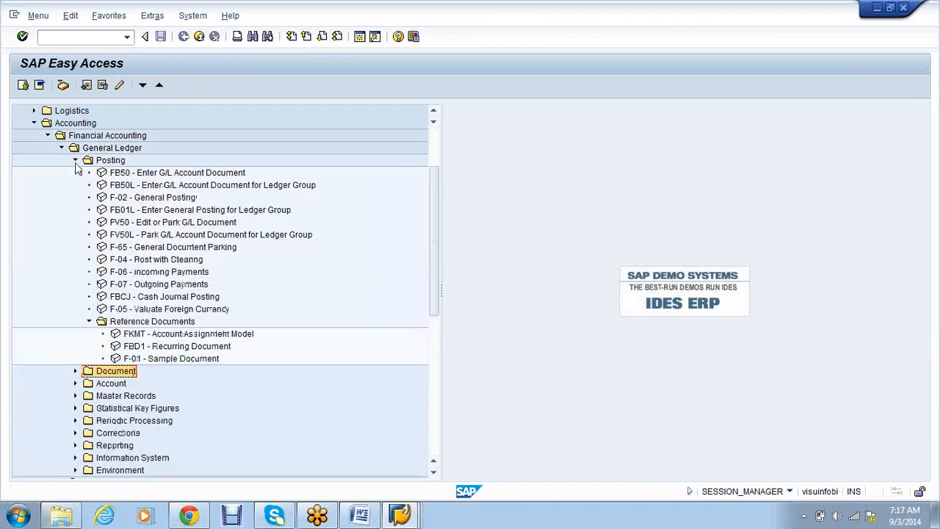
click(88, 321)
click(74, 161)
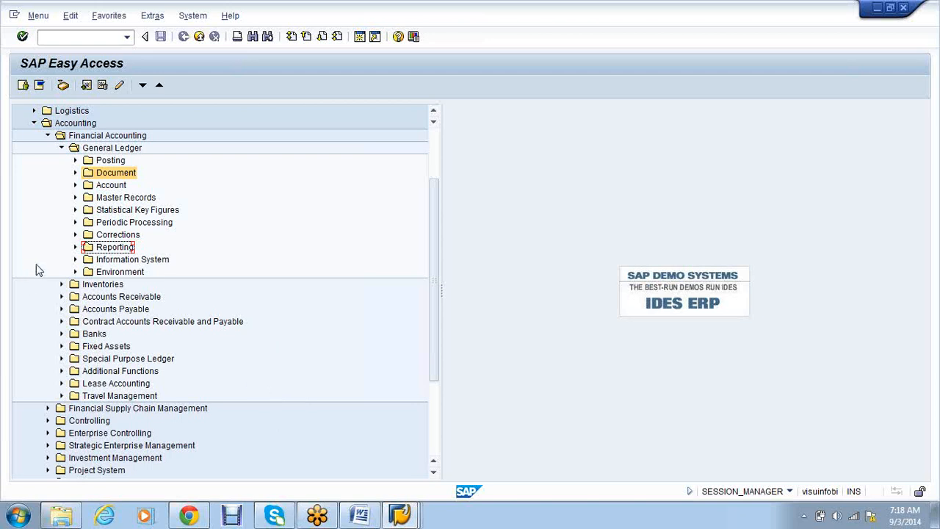
- Expand Periodic Processing > Recurring Entries under General Ledger and start F.15 - Lists
click(75, 223)
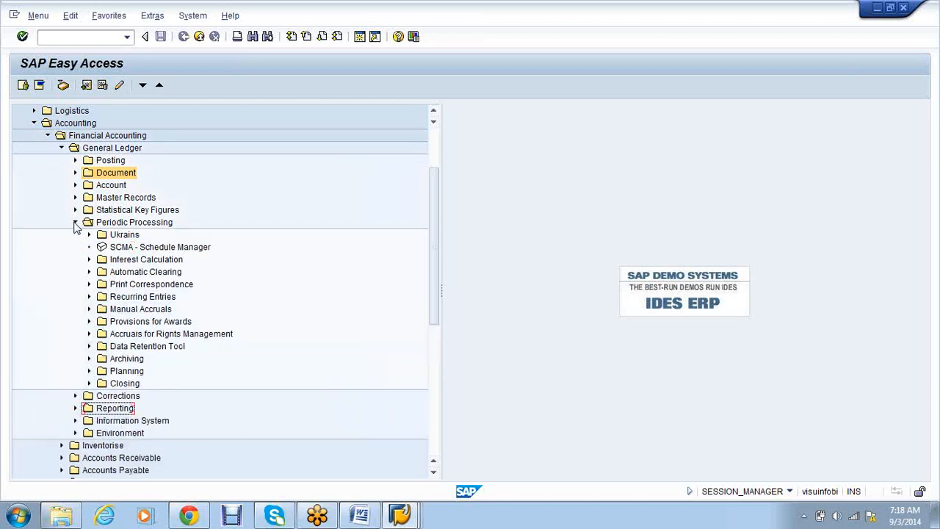
click(89, 296)
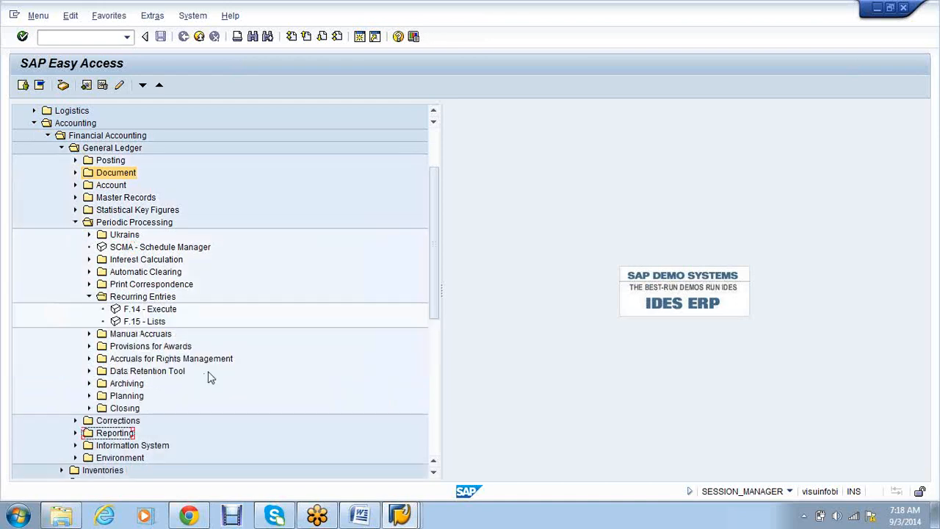
click(143, 322)
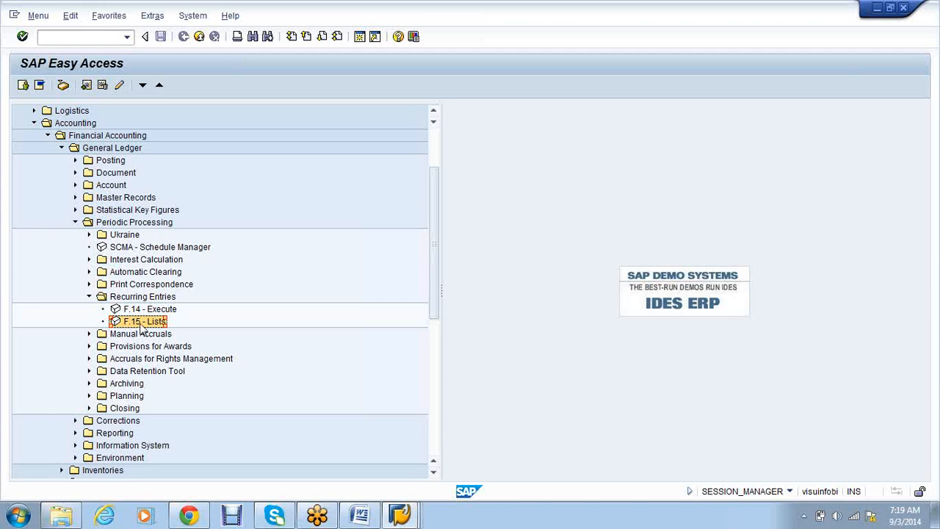
double_click(144, 323)
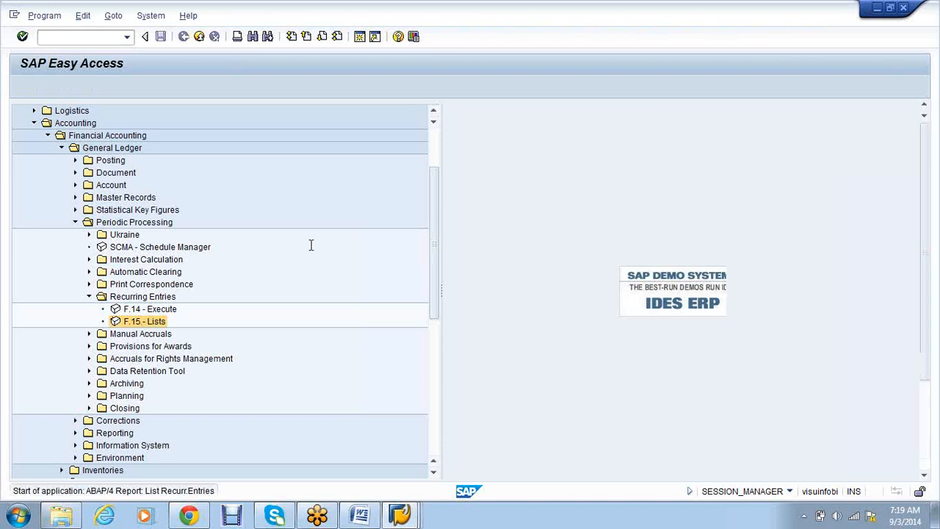
- Run the recurring entry documents list for company code AB90
text(ab90)
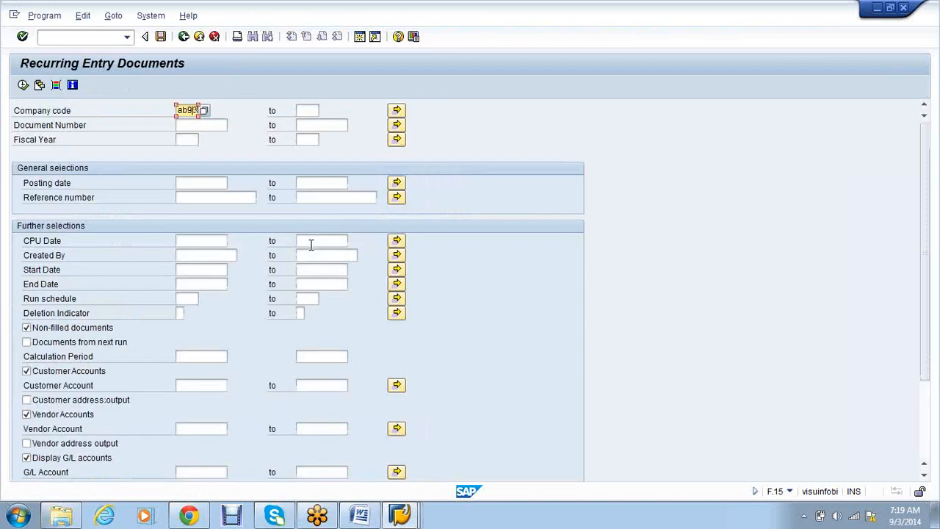
key(Tab)
key(Tab)
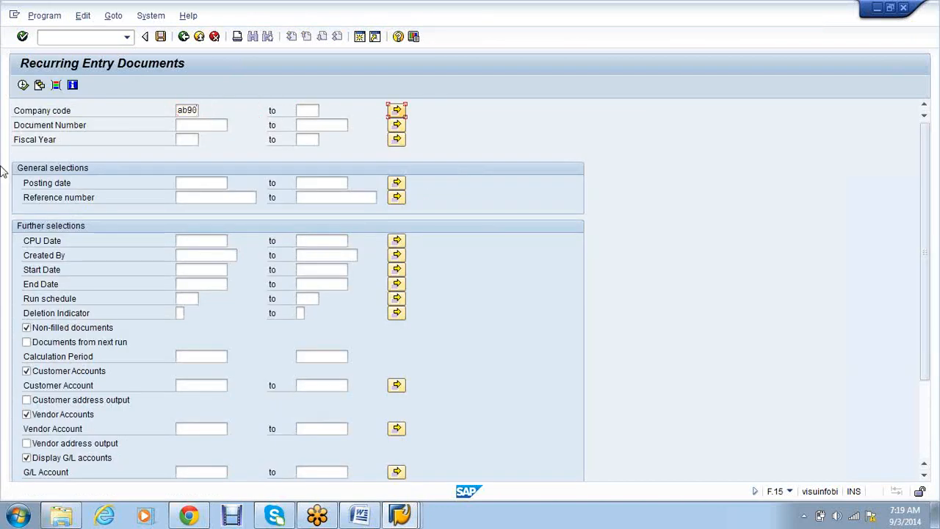
click(22, 86)
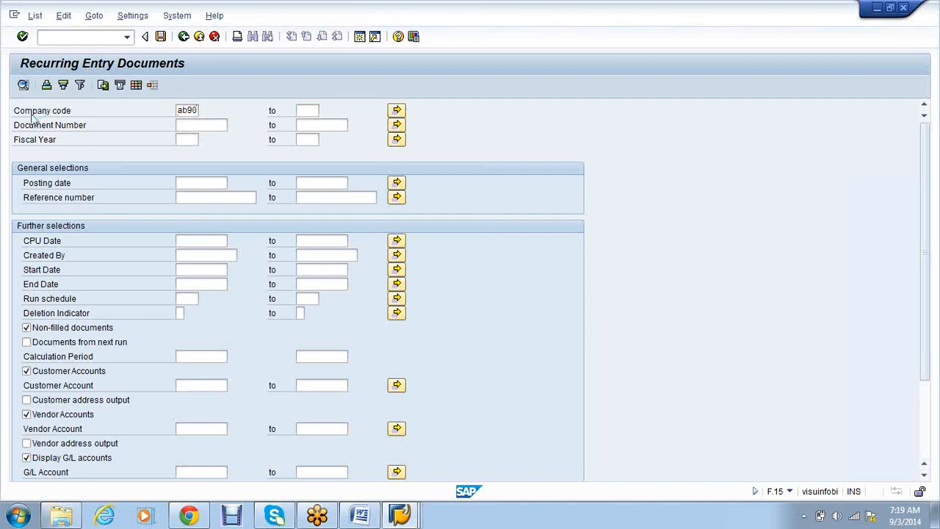
key(F8)
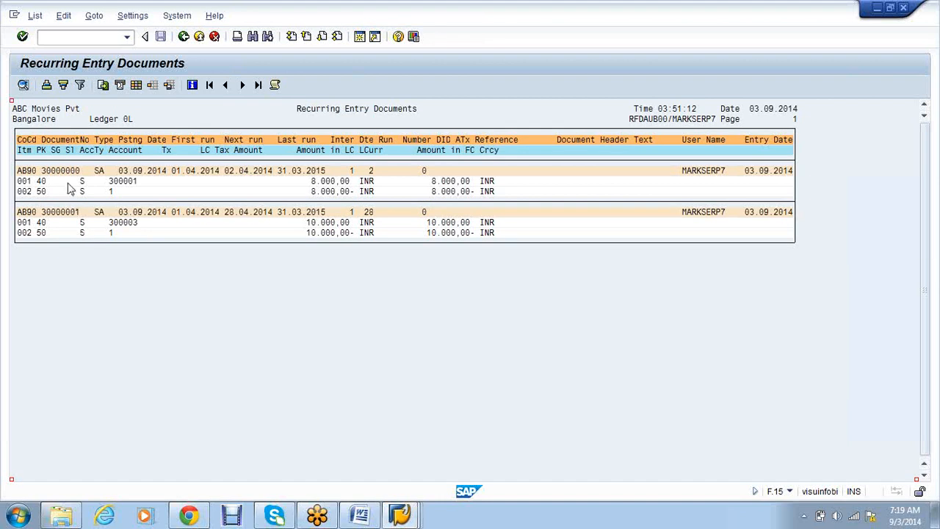
- Review documents 30000000 and 30000001 with their 8.000,00 and 10.000,00 amounts, then go back
click(63, 212)
click(336, 180)
click(337, 223)
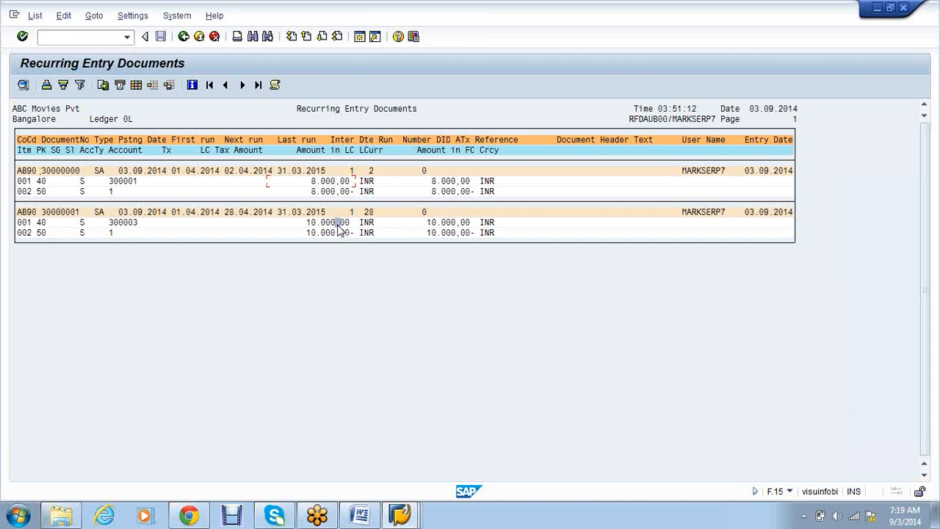
click(333, 183)
click(338, 223)
click(43, 172)
drag(44, 173, 88, 173)
click(360, 38)
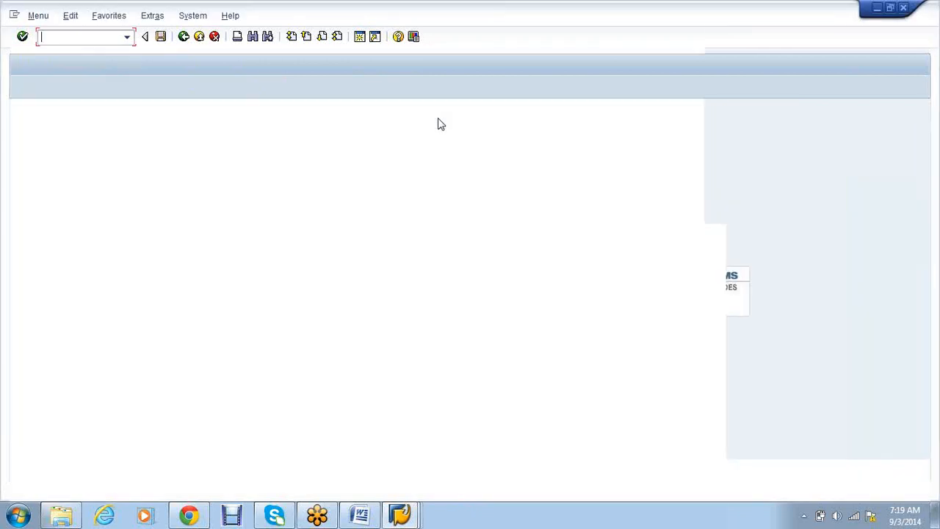
- Open FBL3N for company code AB90, leaving the G/L account multiple selection unchanged
text(fbl3n)
key(Return)
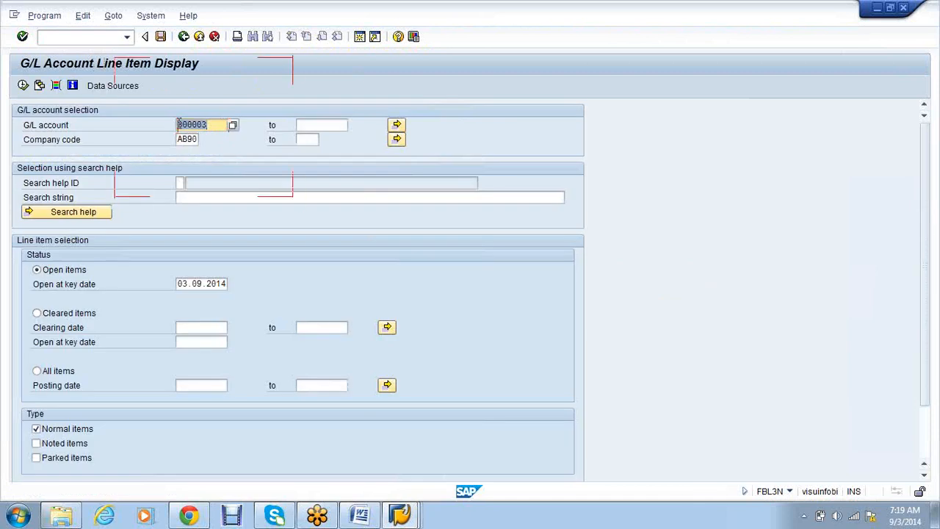
key(F8)
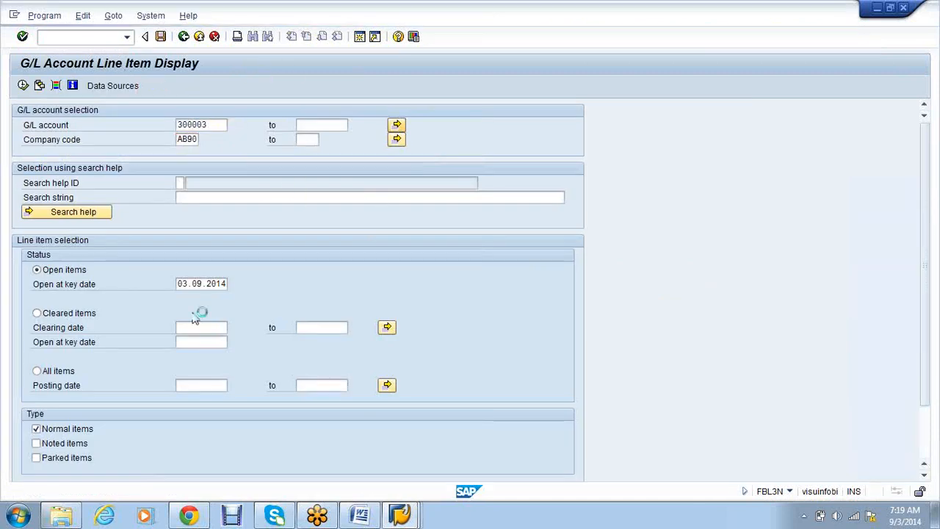
key(Down)
text(300000)
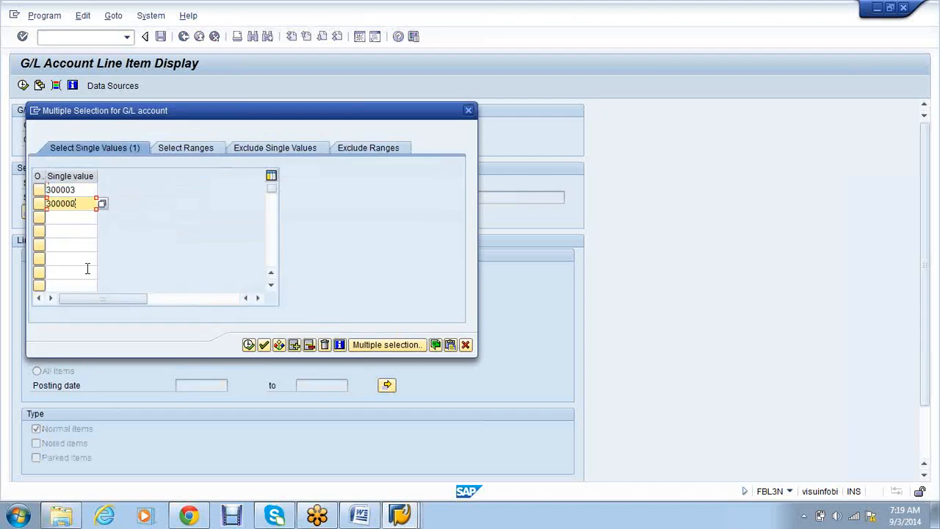
click(468, 112)
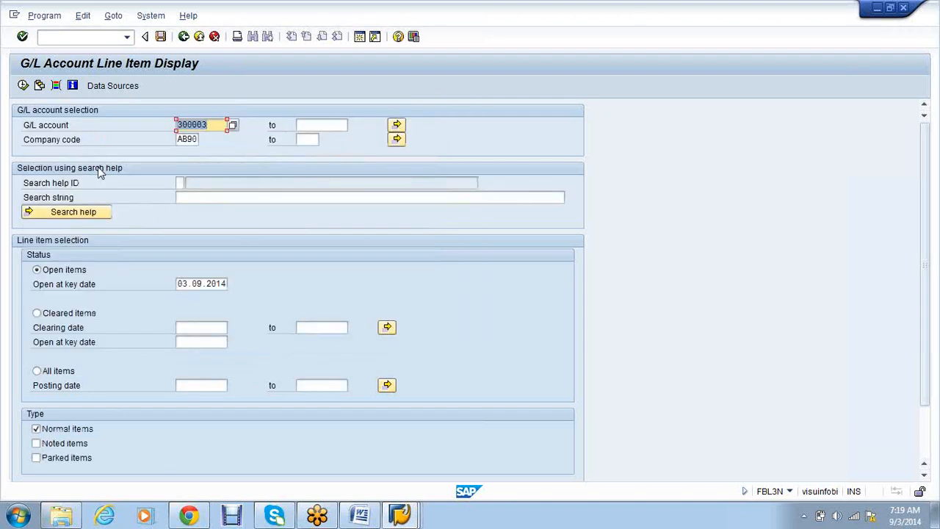
- Change the G/L account to 300001 and clear 300003 from the upper limit
click(211, 126)
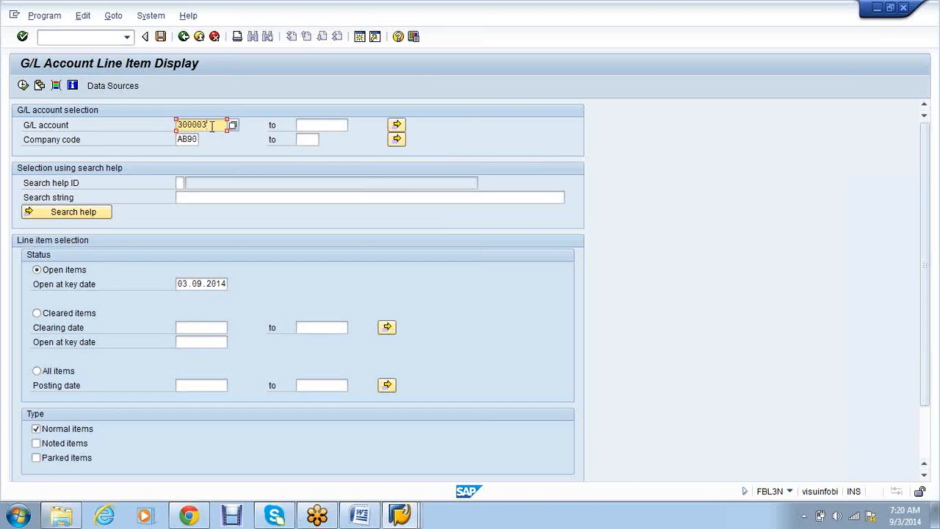
click(325, 125)
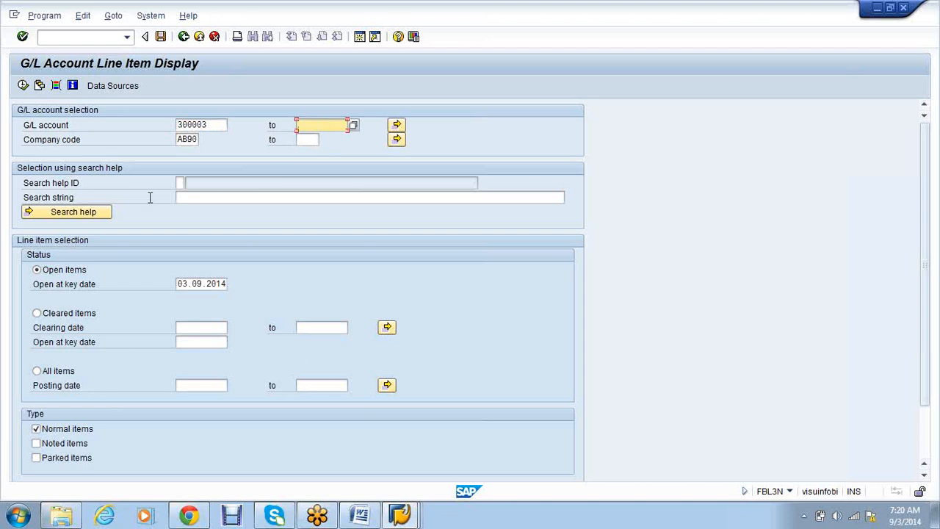
click(222, 126)
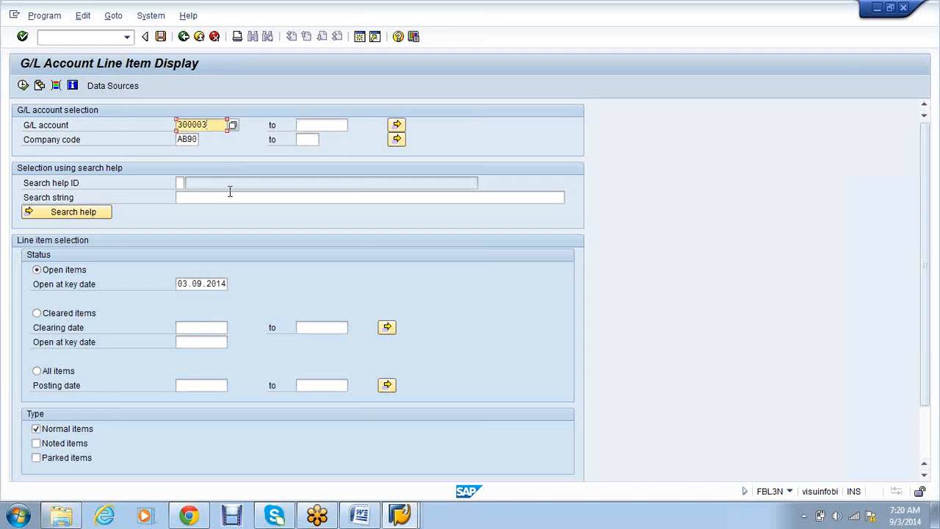
key(BackSpace)
text(1)
key(Tab)
text(300003)
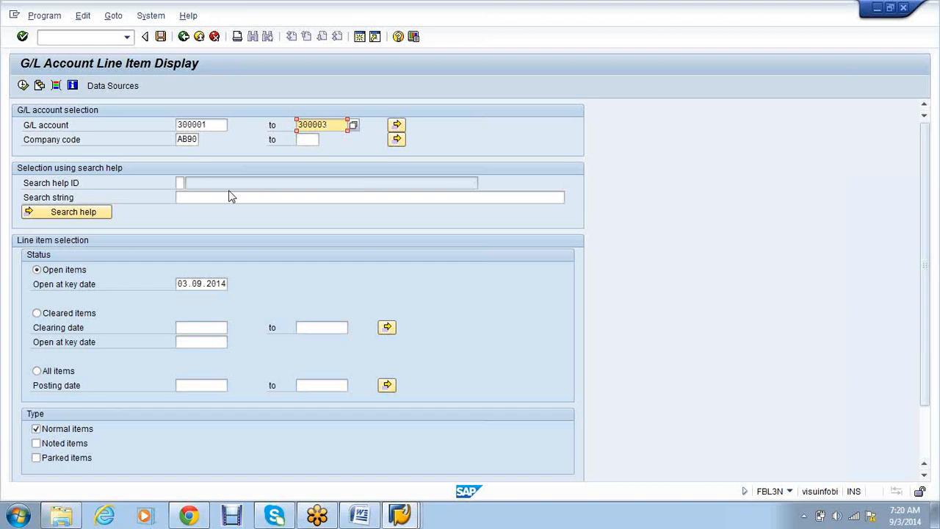
key(BackSpace)
key(BackSpace)
key(BackSpace)
key(BackSpace)
key(BackSpace)
key(BackSpace)
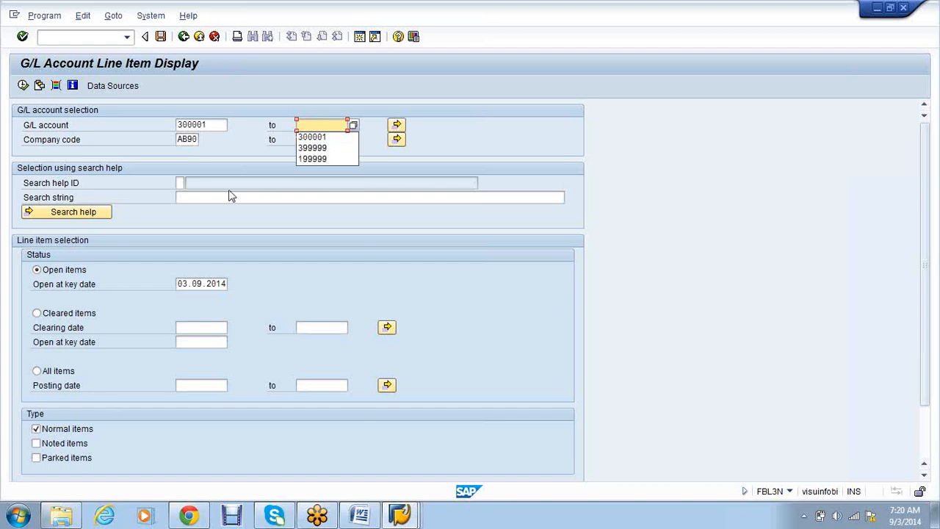
click(400, 125)
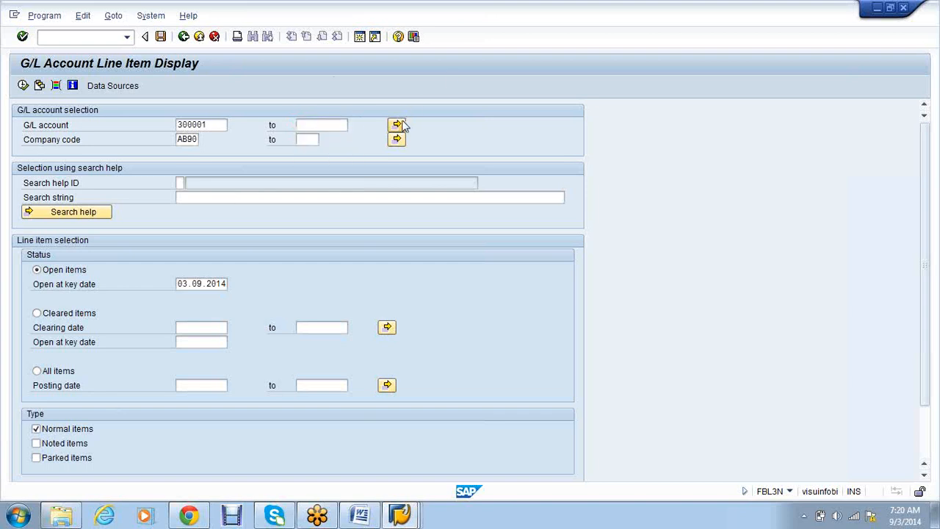
- Add 300003 as a second G/L account single value, looking through the range and exclusion tabs
click(69, 204)
text(300003)
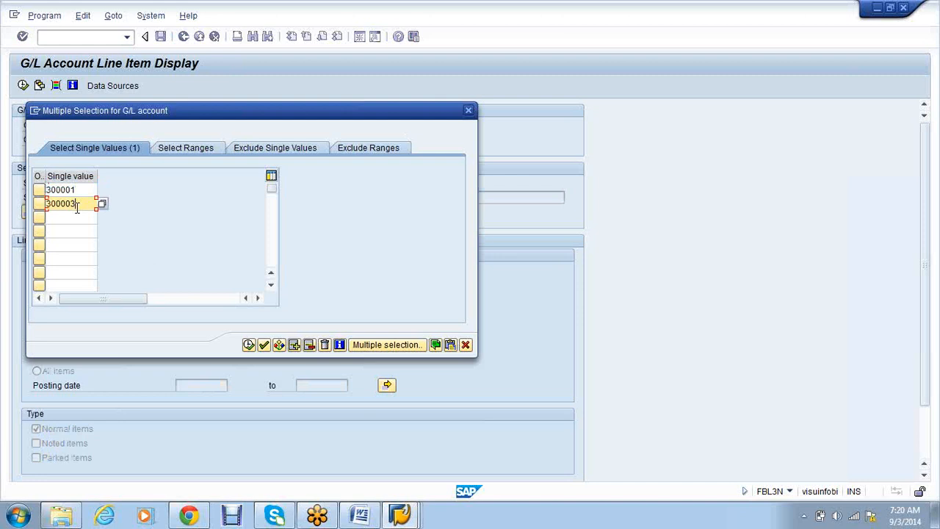
click(80, 219)
click(79, 232)
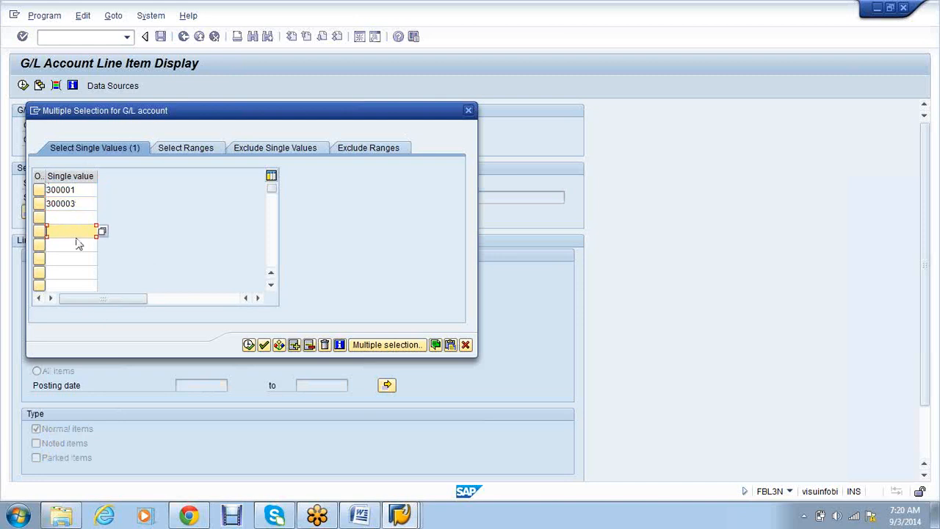
click(72, 258)
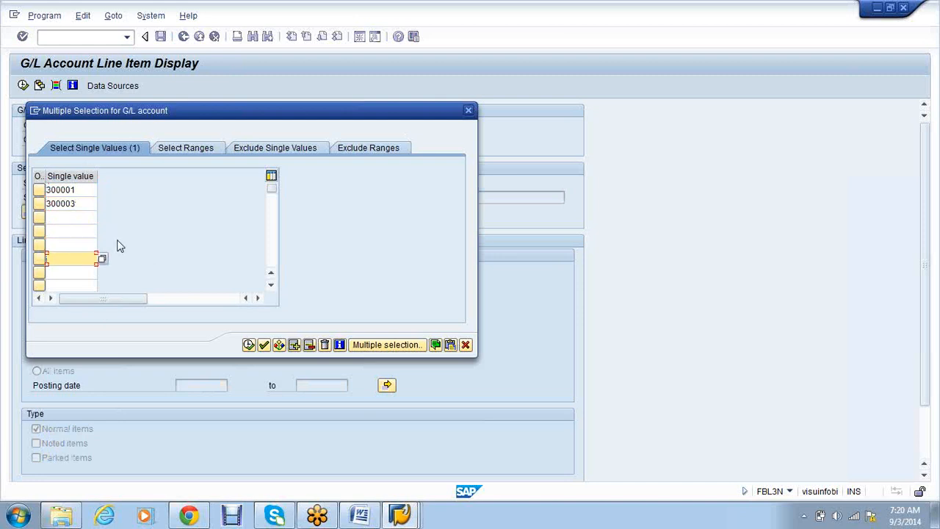
click(185, 150)
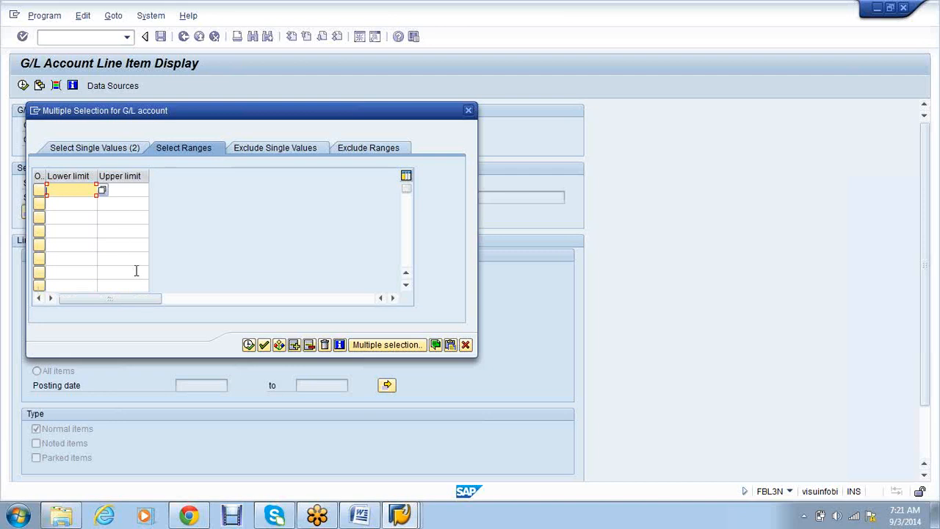
click(270, 153)
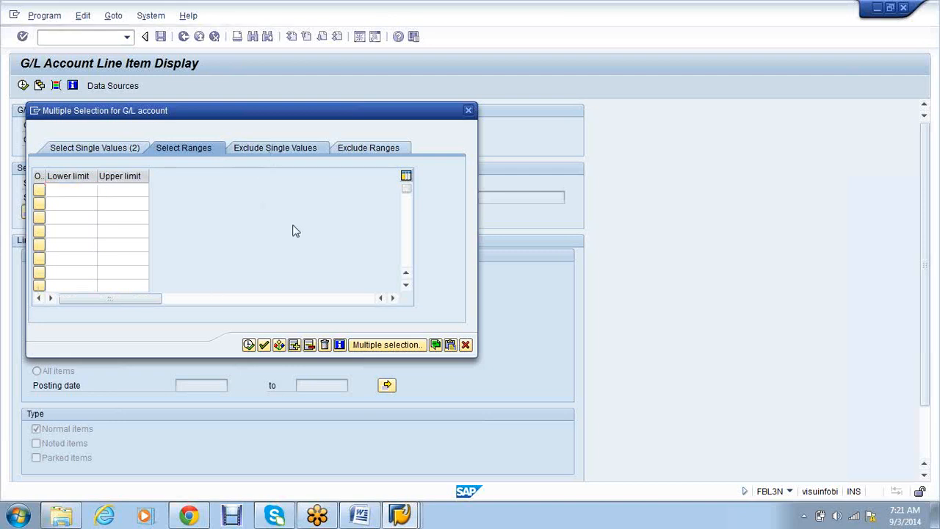
click(373, 148)
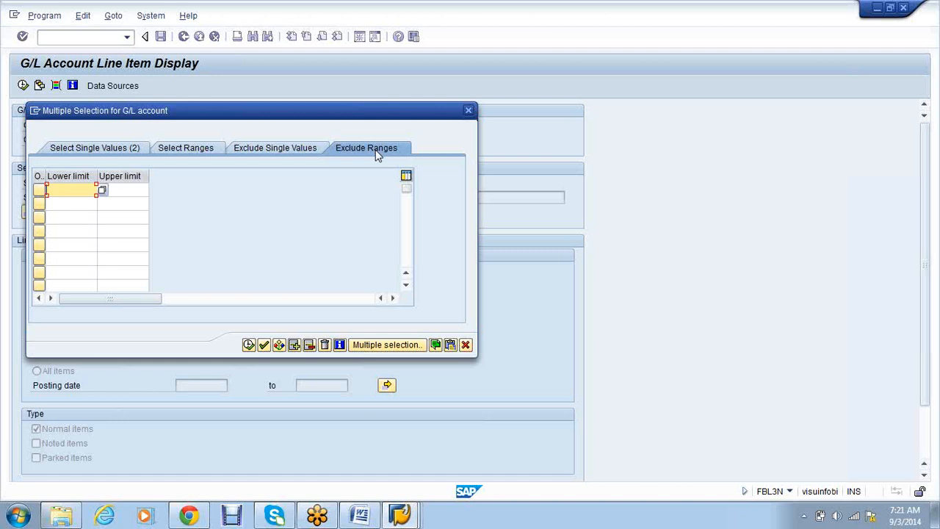
click(114, 154)
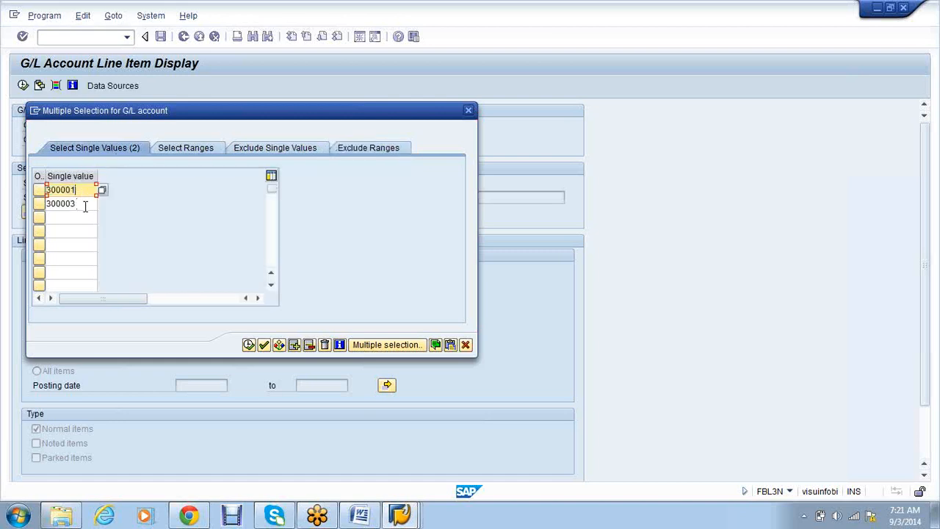
- Copy accounts 300001 and 300003 into the selection and choose All items
click(86, 205)
click(85, 191)
click(81, 205)
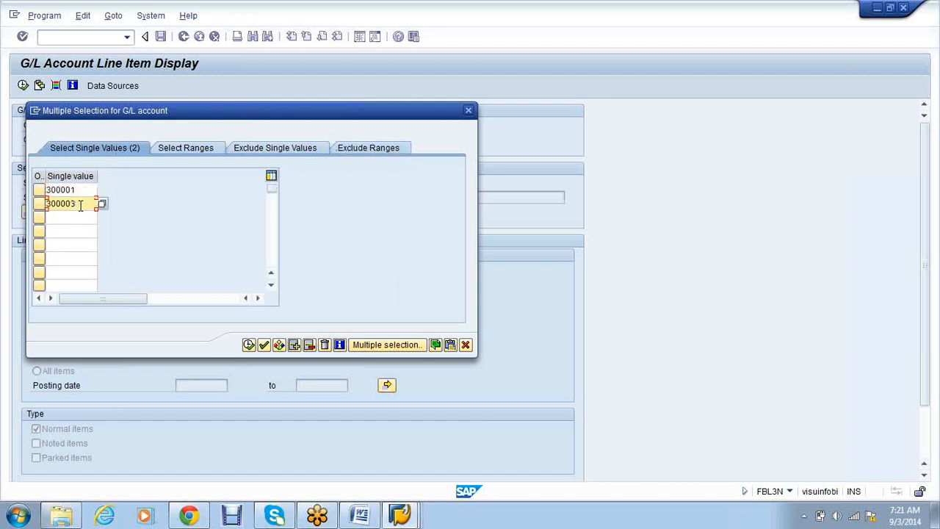
click(248, 345)
click(36, 371)
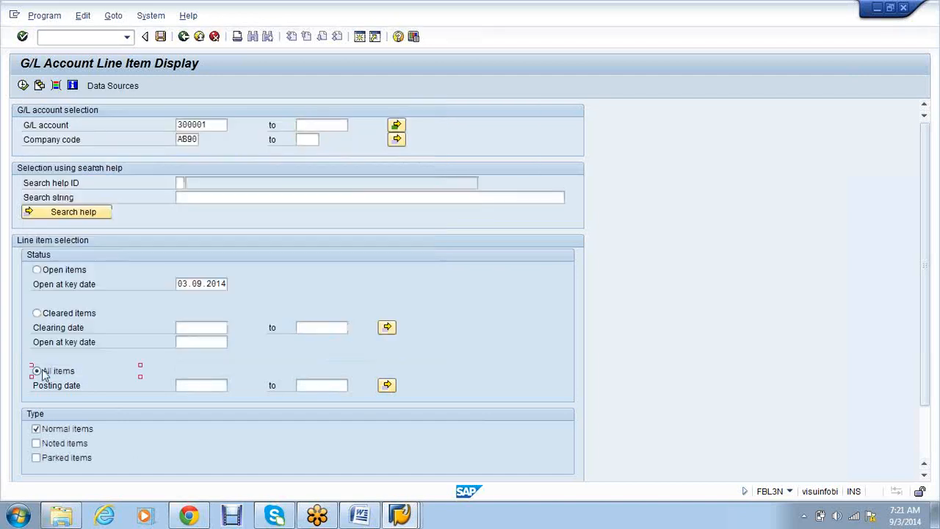
- Execute the line item report, which selects no items, and bring back the Recurring Entry Documents window
click(22, 85)
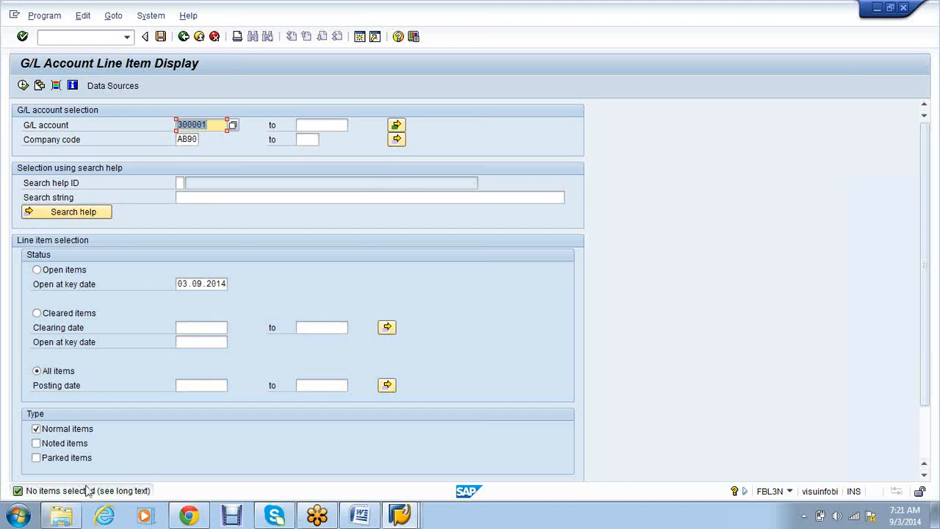
click(407, 518)
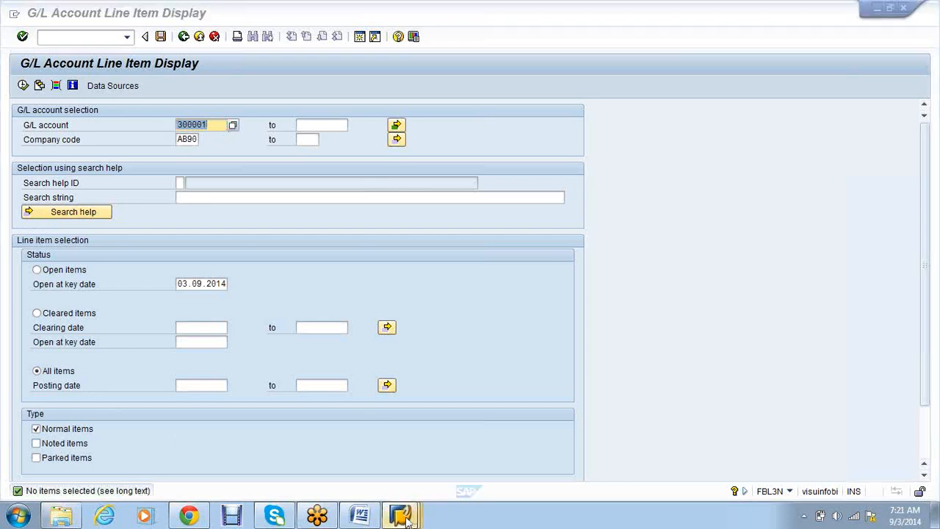
click(369, 439)
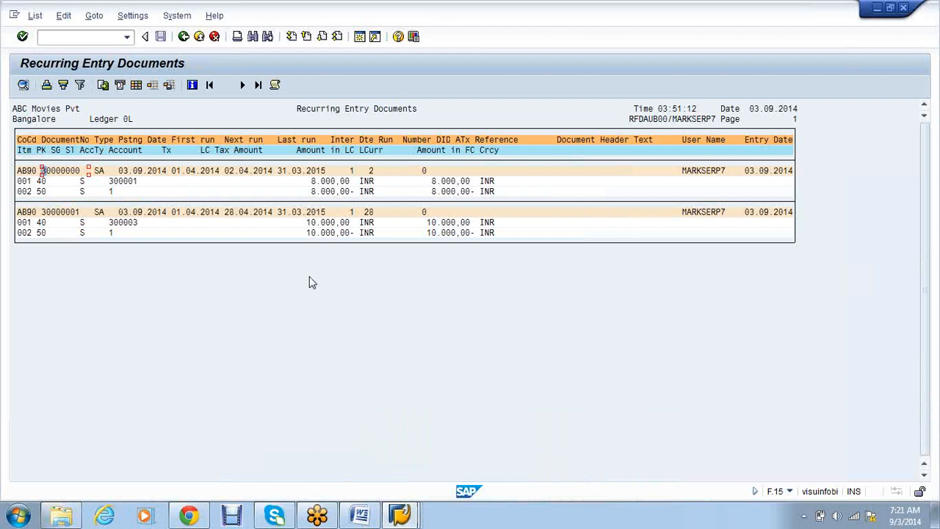
- Rerun F.15 - Lists for company code AB90
click(183, 38)
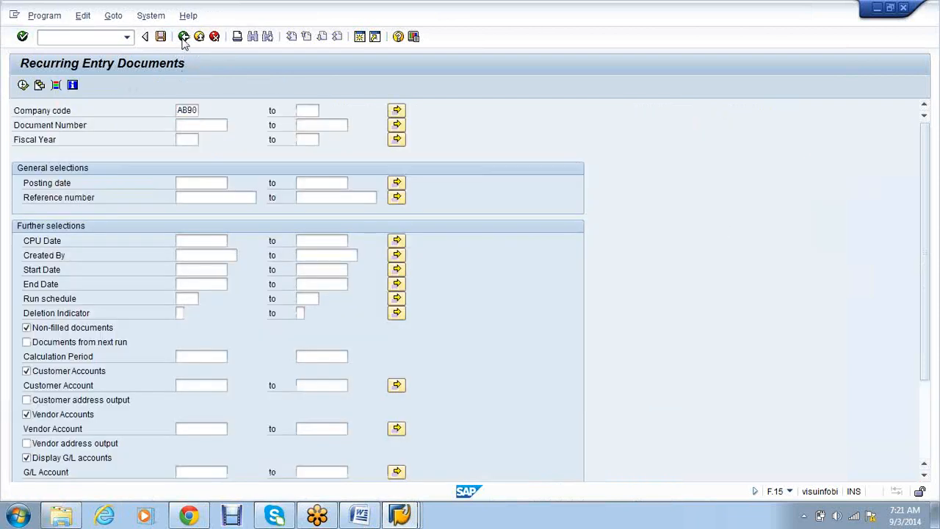
click(184, 38)
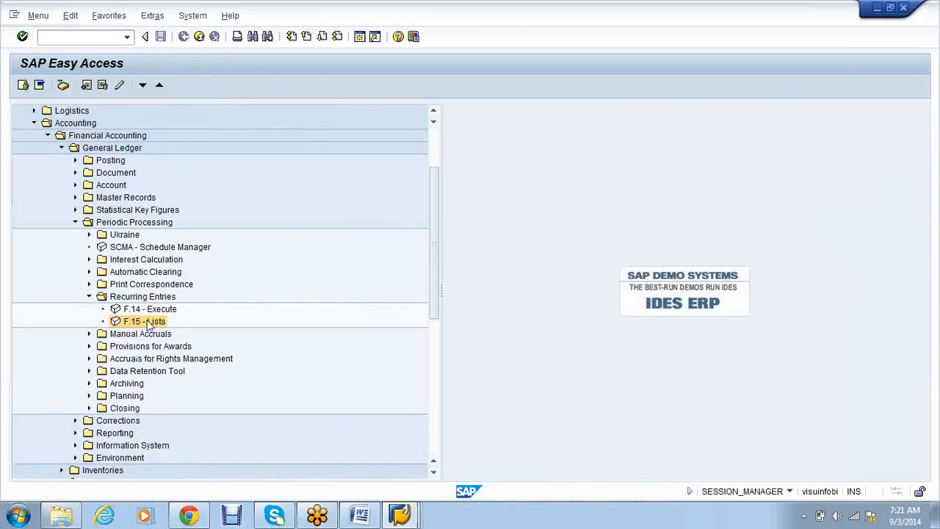
double_click(149, 324)
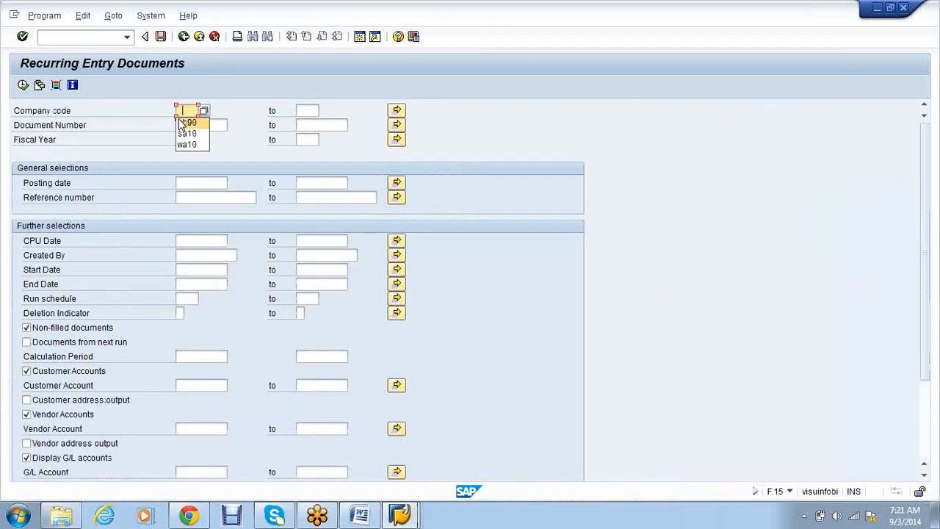
click(22, 84)
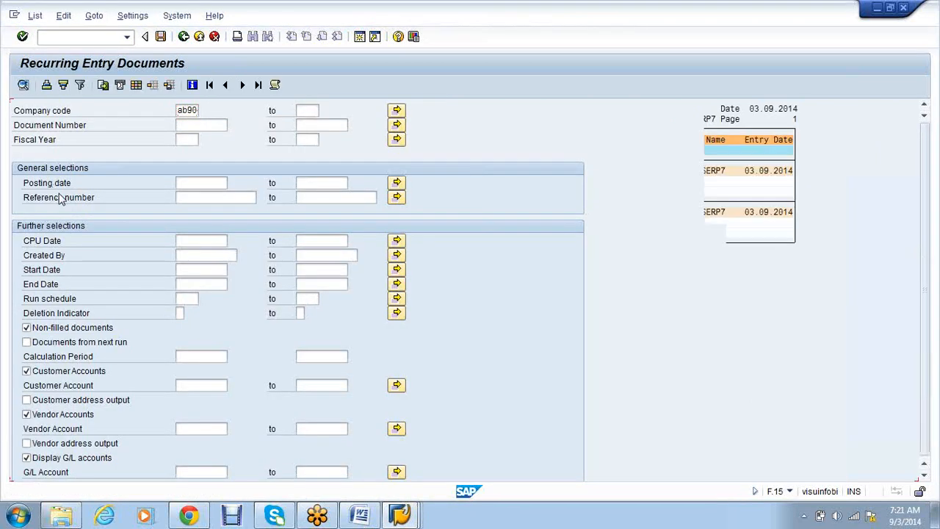
- Copy document number 30000000 from the list and back out to SAP Easy Access
key(ctrl+y)
drag(42, 171, 90, 172)
key(ctrl+c)
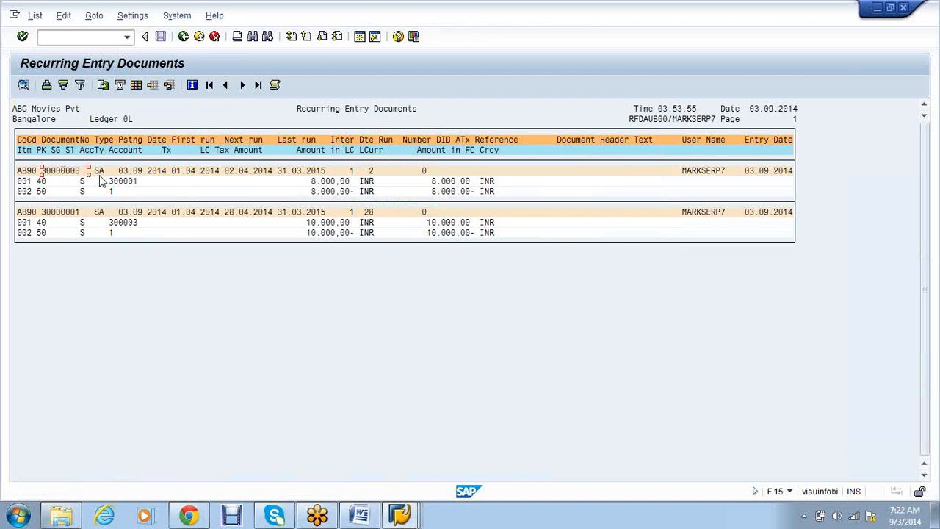
click(184, 37)
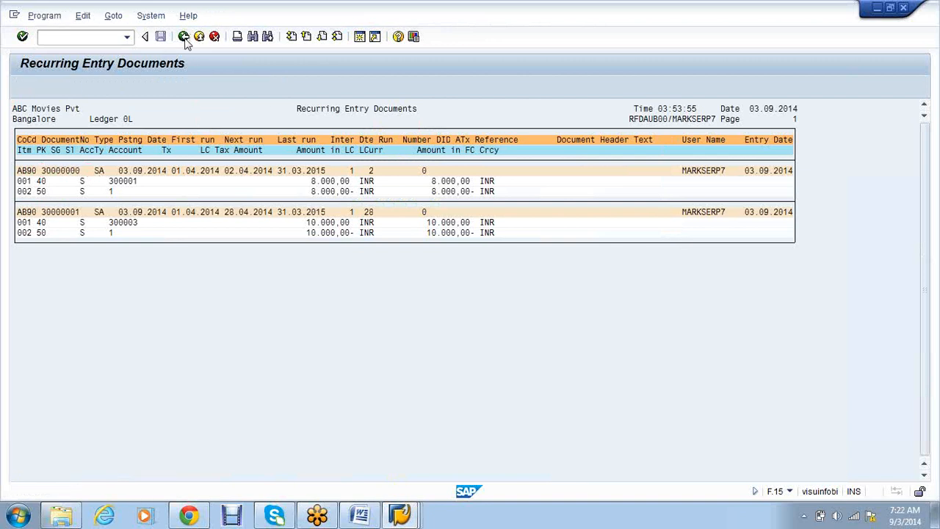
click(184, 37)
click(183, 36)
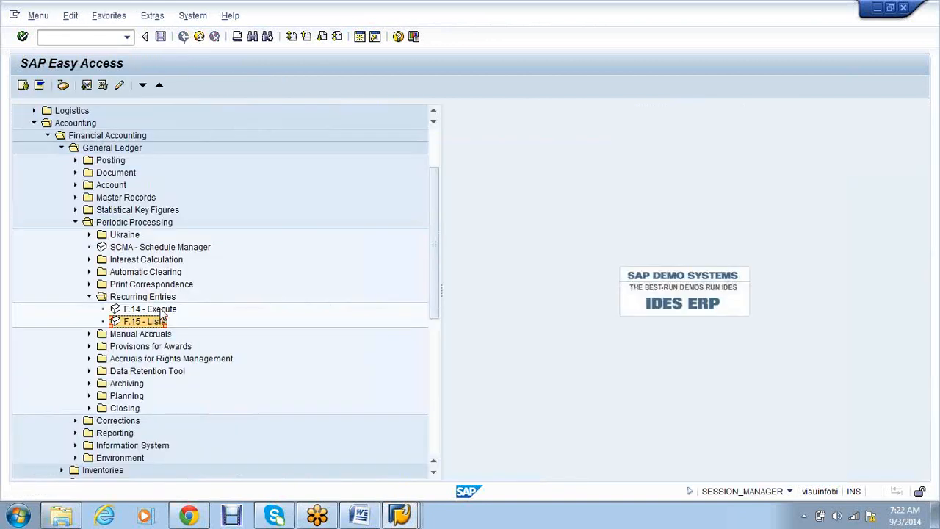
- In F.14, enter documents 30000000 to 30000001 and fiscal year 2014
double_click(162, 309)
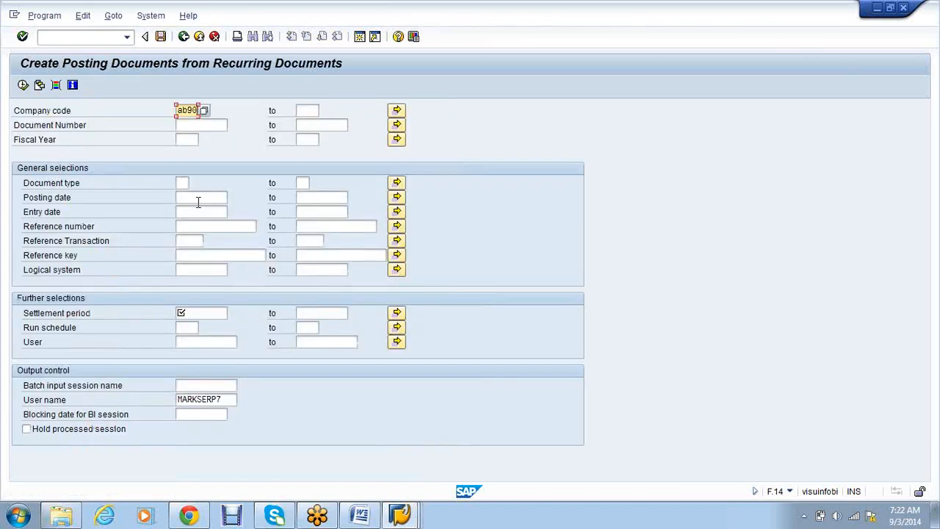
key(Tab)
key(Tab)
key(Tab)
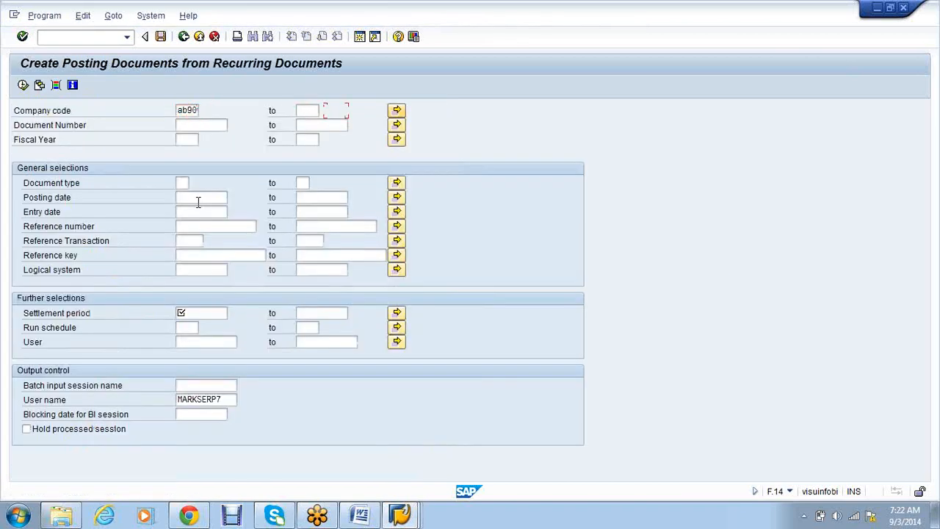
text(30000006)
key(Tab)
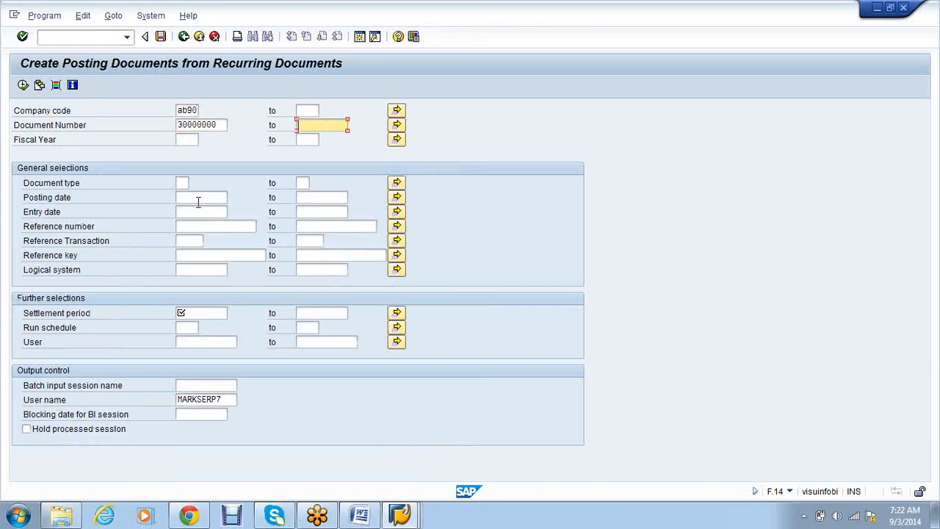
text(30000000)
key(BackSpace)
text(1)
key(Tab)
text(2)
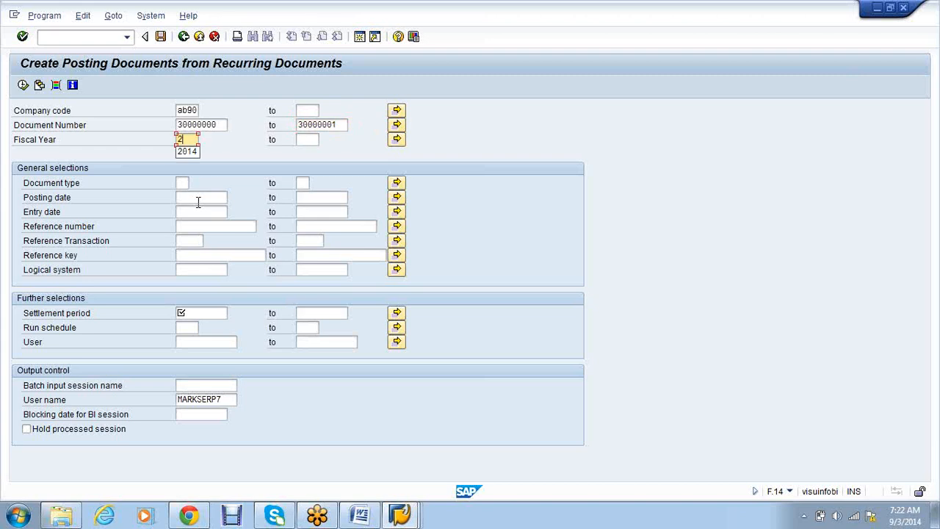
text(014)
- Set the settlement period 01.04.2014–31.03.2015 and name the batch input session RECUR1
click(208, 311)
text(01)
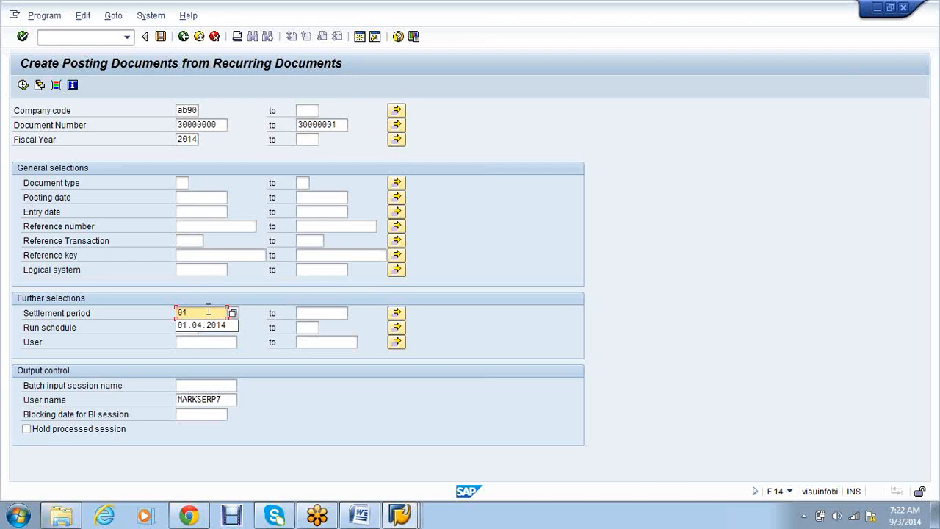
key(Down)
key(Tab)
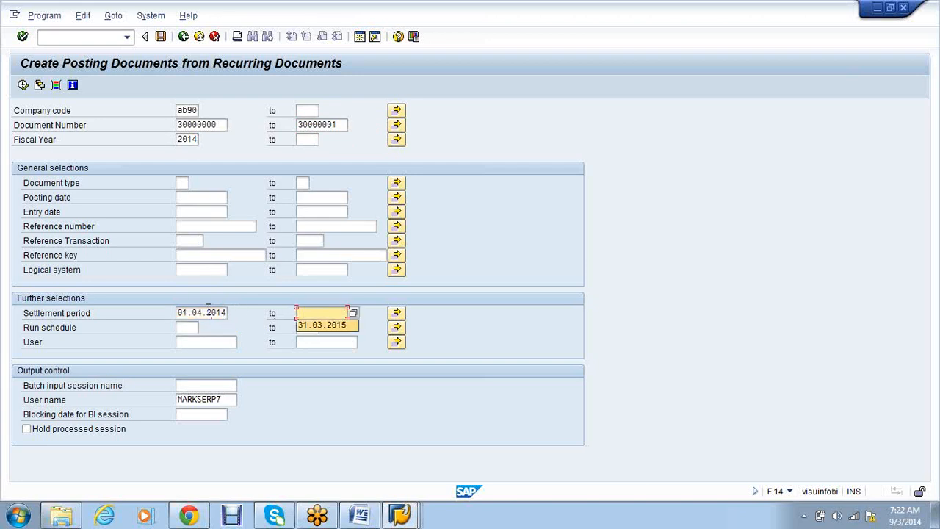
key(Down)
key(Return)
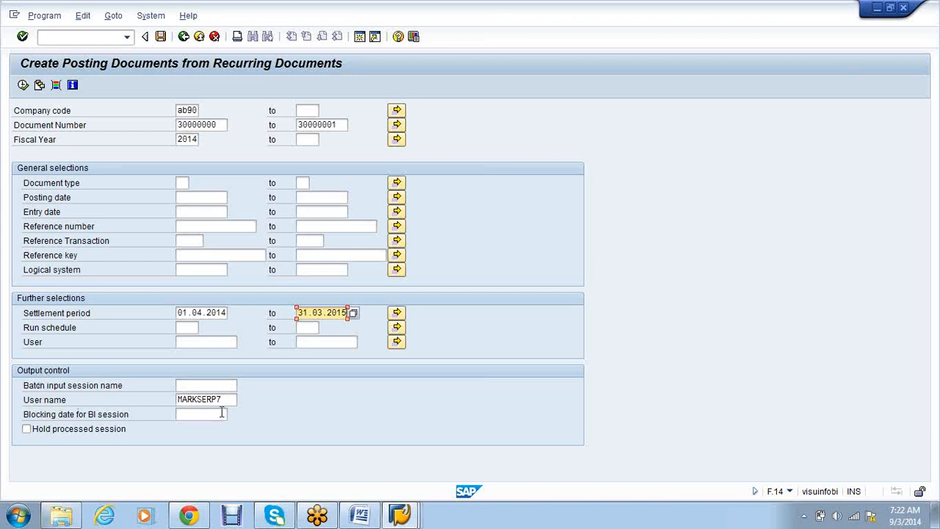
click(211, 386)
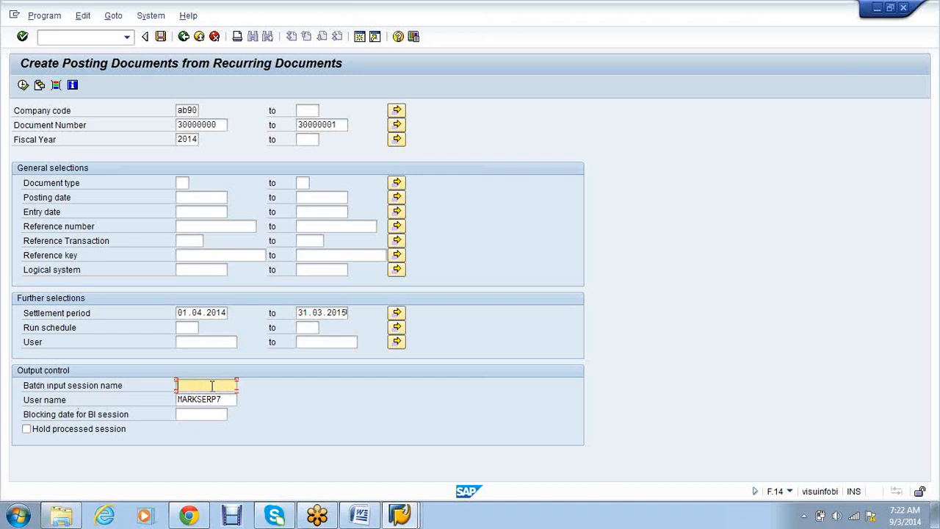
text(RECUR1)
drag(224, 399, 164, 403)
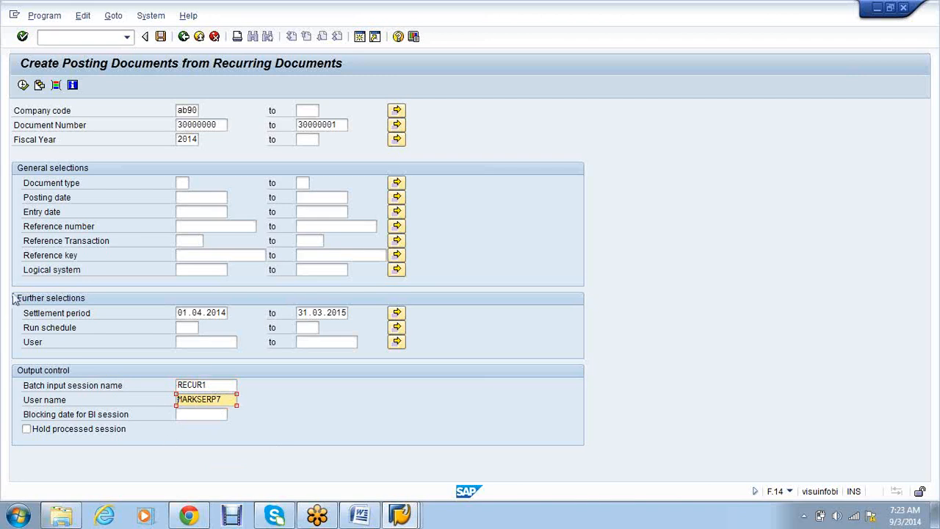
- Execute F.14 to create session RECUR1, then open System > Services > Batch Input > Sessions
click(23, 85)
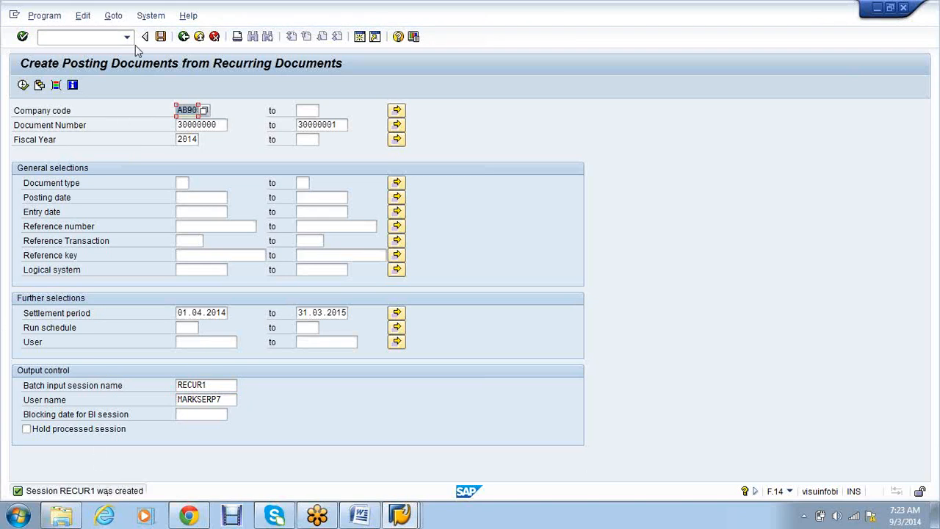
click(149, 20)
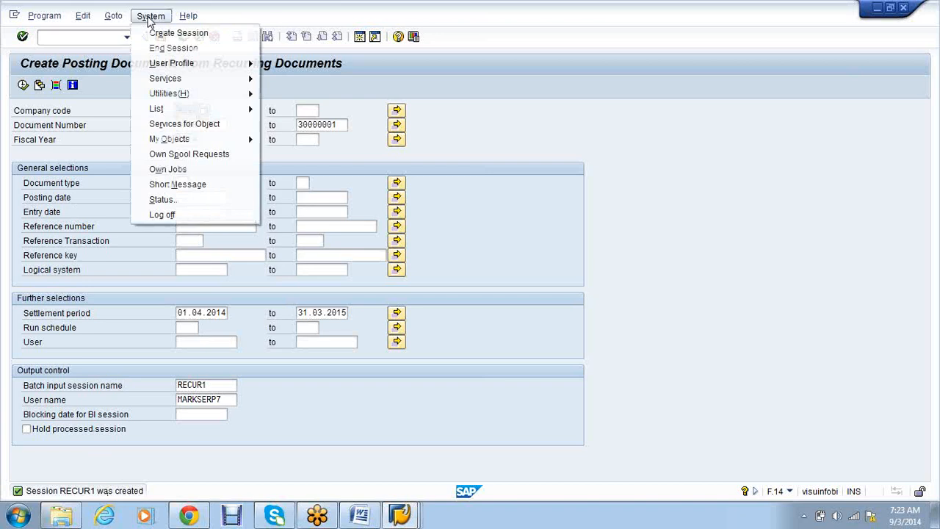
mouse_move(190, 83)
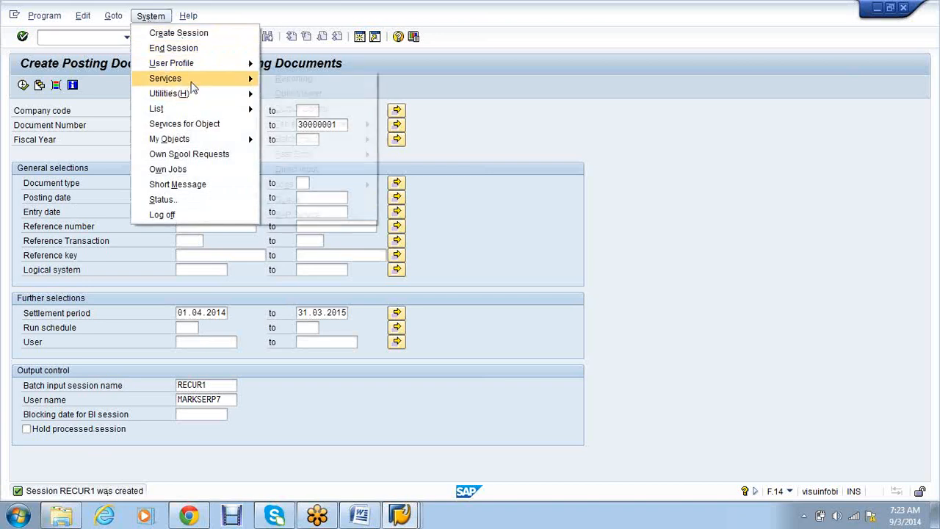
mouse_move(319, 139)
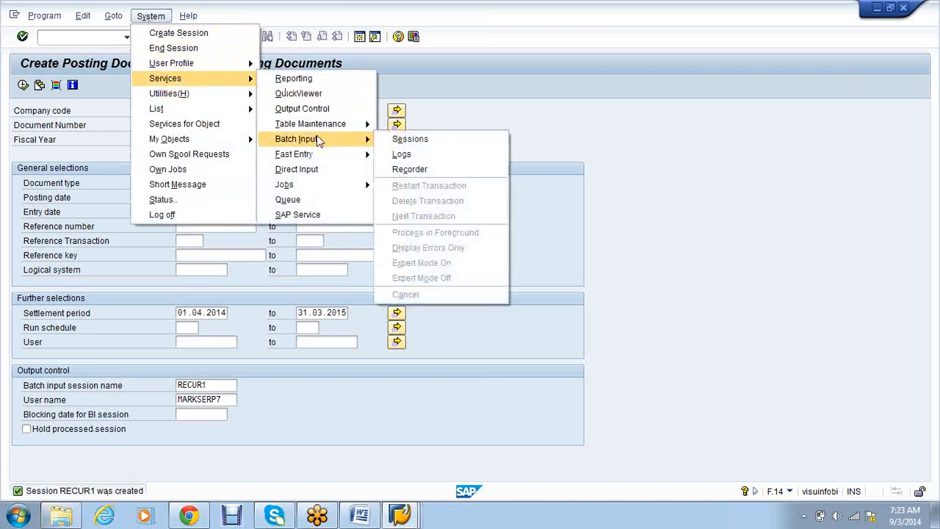
click(420, 140)
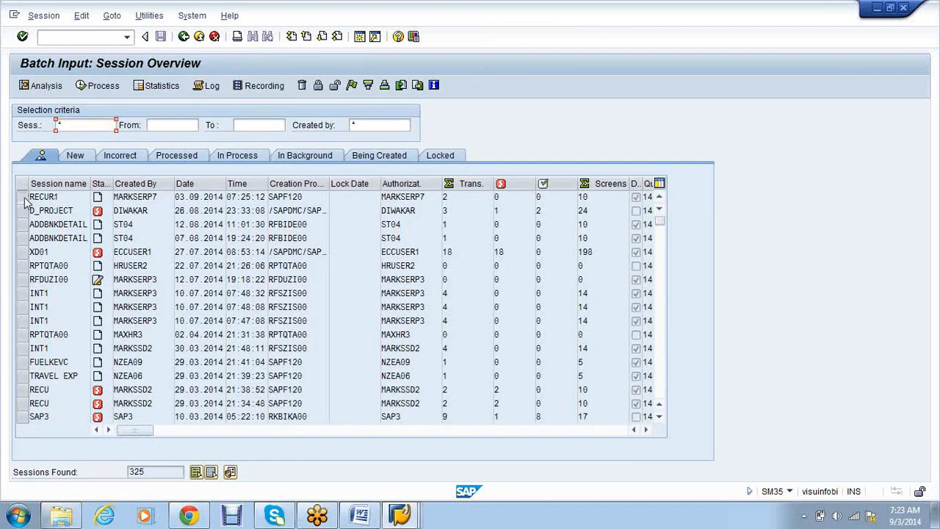
- Process the RECUR1 session with Display errors only and dismiss the completion message
click(24, 197)
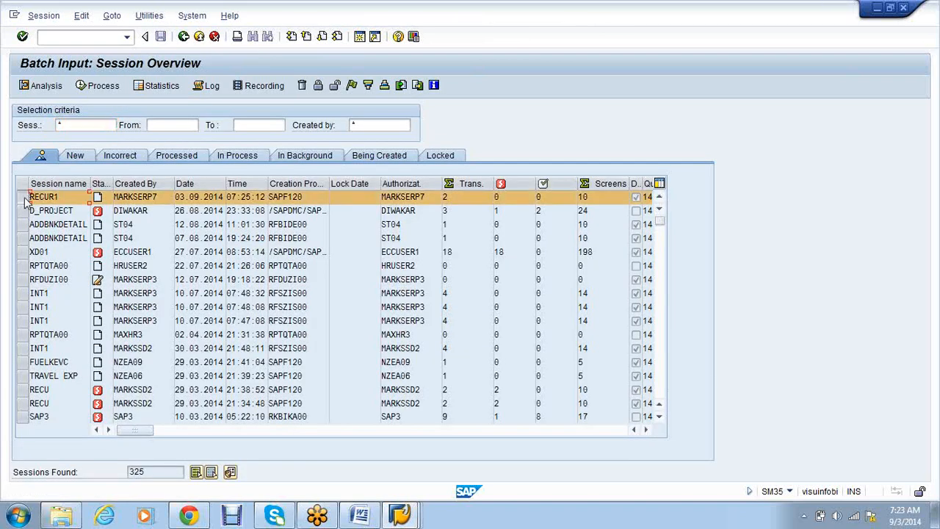
click(22, 198)
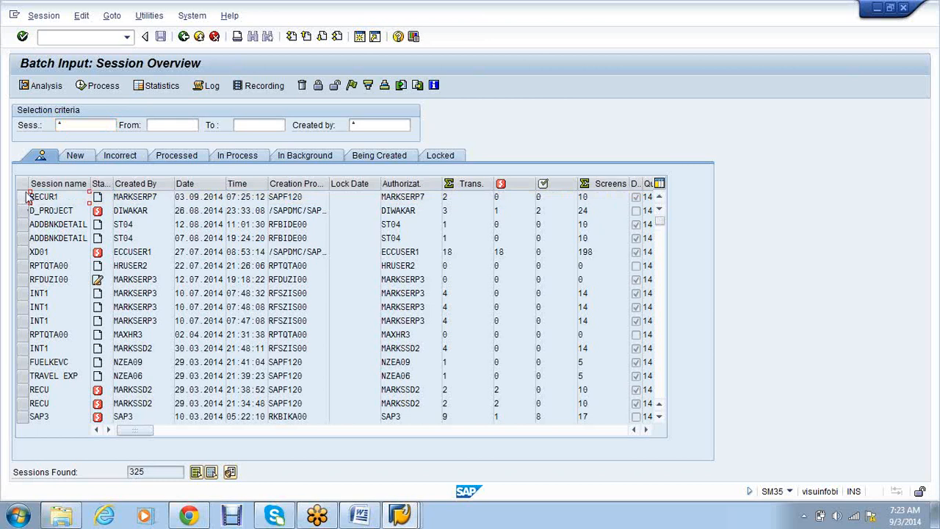
click(66, 197)
click(22, 197)
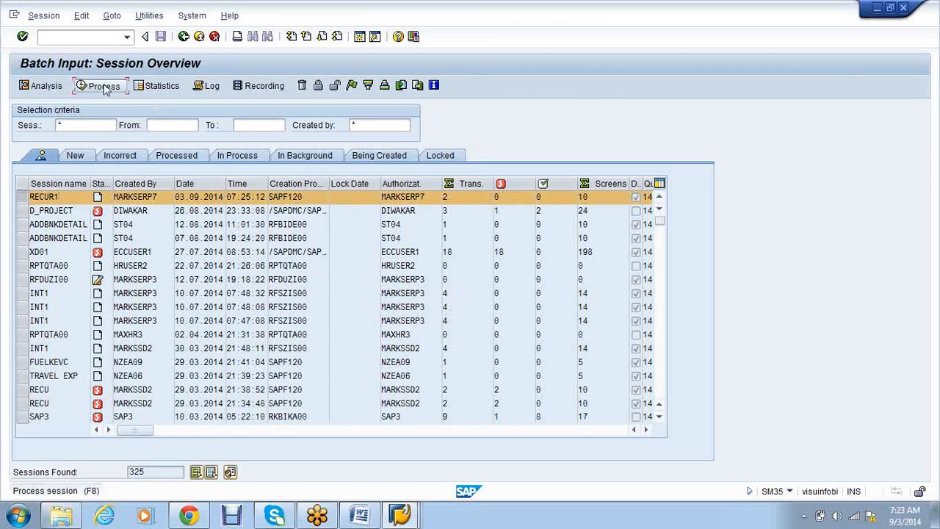
click(105, 87)
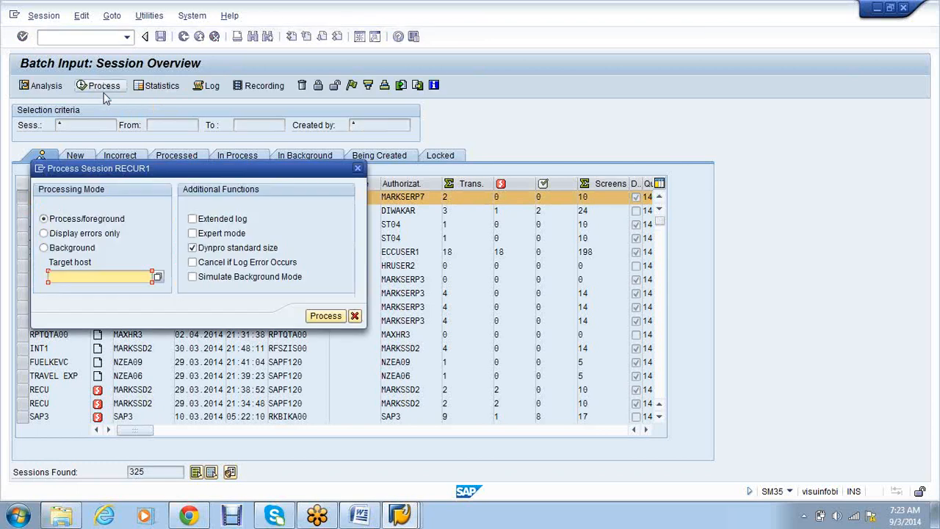
click(92, 234)
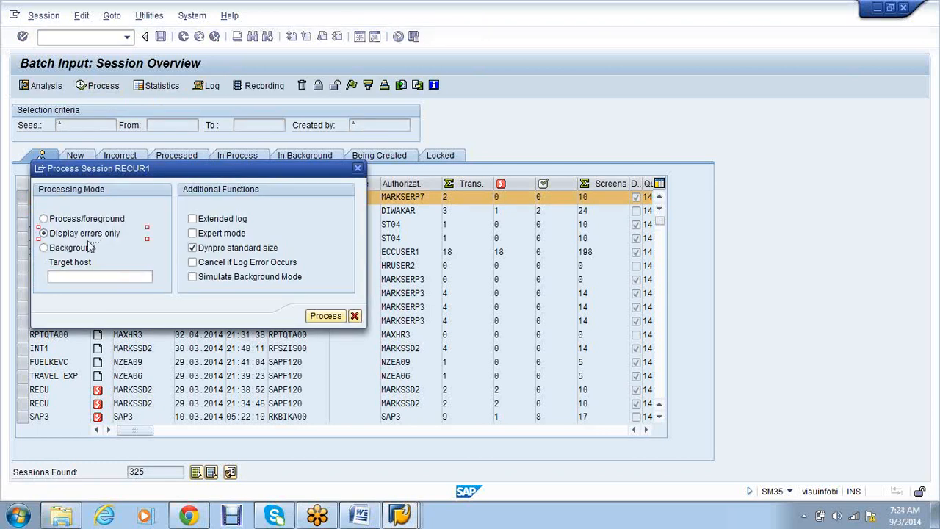
click(325, 317)
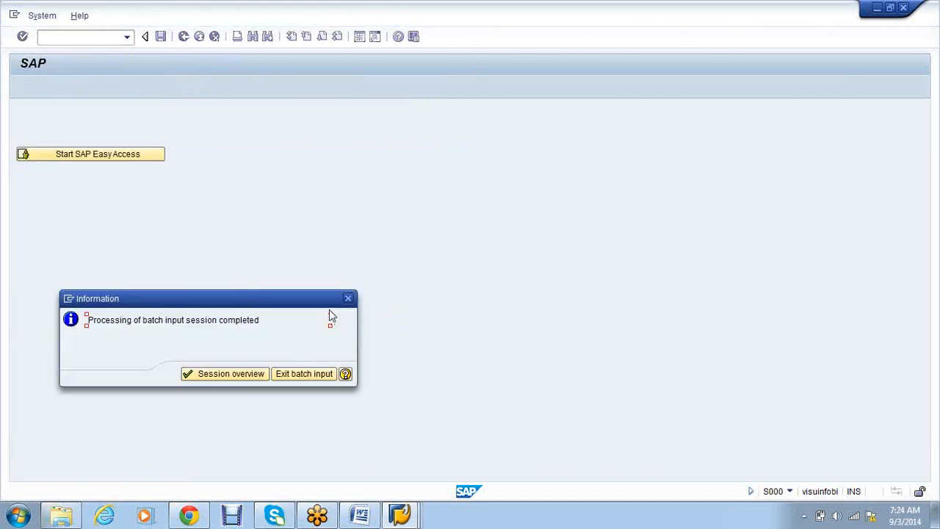
click(347, 298)
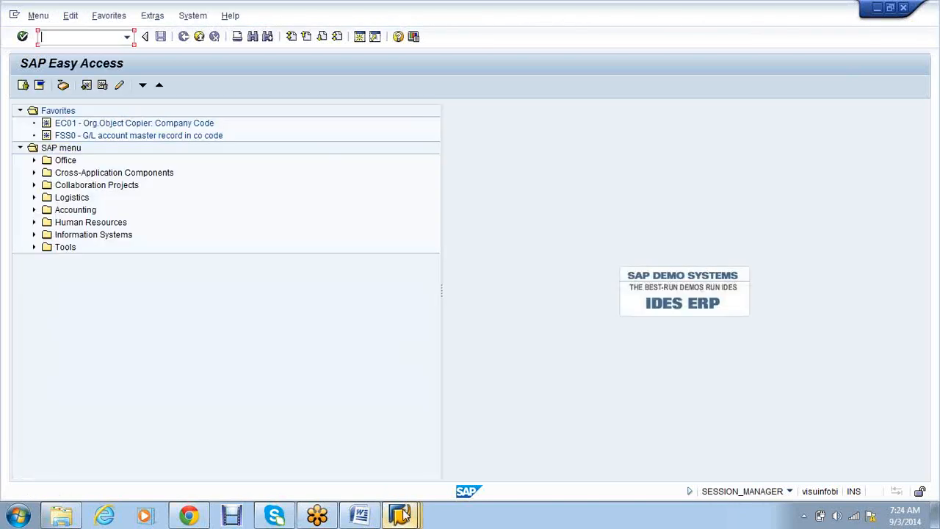
- Switch to the FBL3N window and execute the report for accounts 300001 and 300003
mouse_move(403, 514)
click(587, 461)
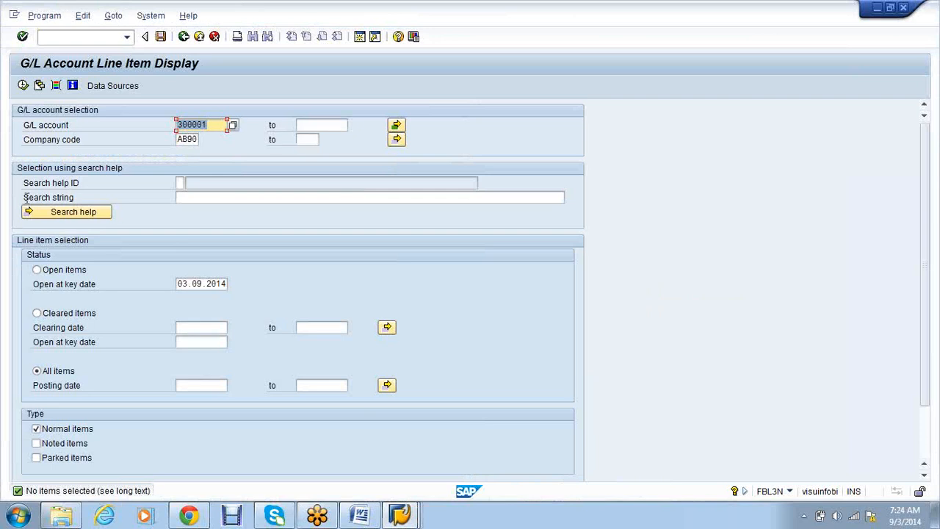
click(23, 85)
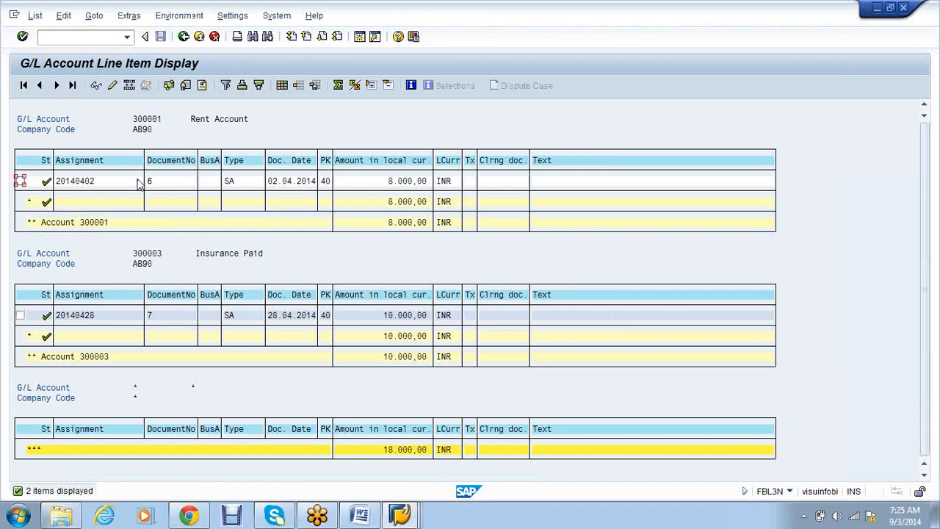
- Check the Rent Account line dated 02.04.2014 and the Insurance Paid line dated 28.04.2014
click(62, 186)
click(270, 186)
click(233, 255)
click(273, 318)
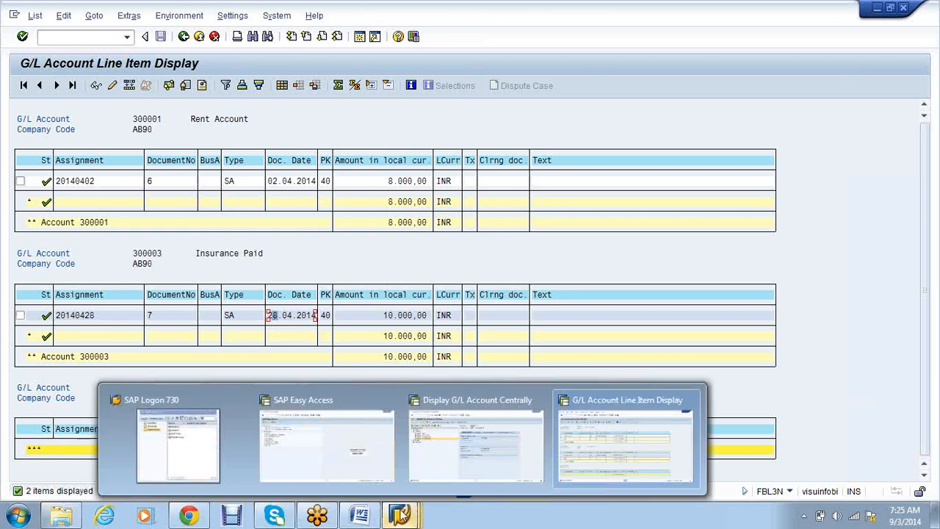
- Switch to the SAP Easy Access window and start the F.14 recurring entries posting report
click(290, 185)
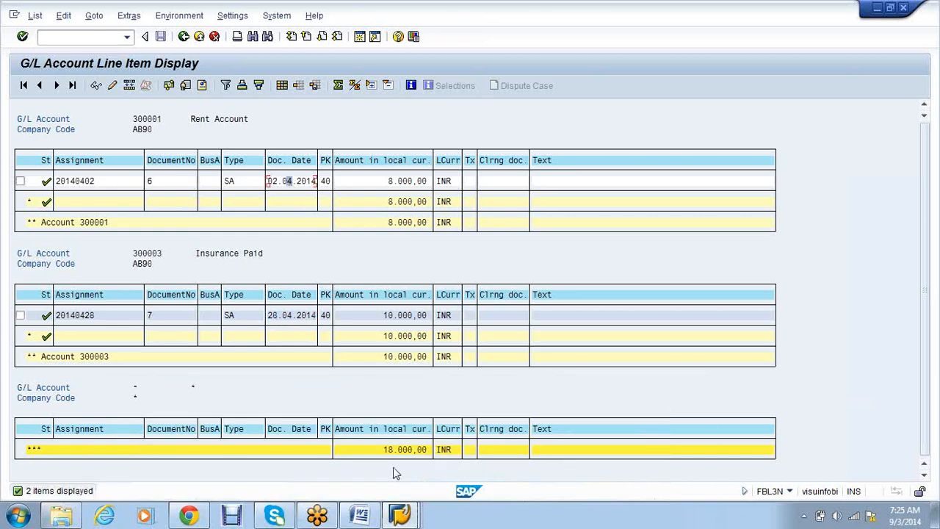
click(401, 517)
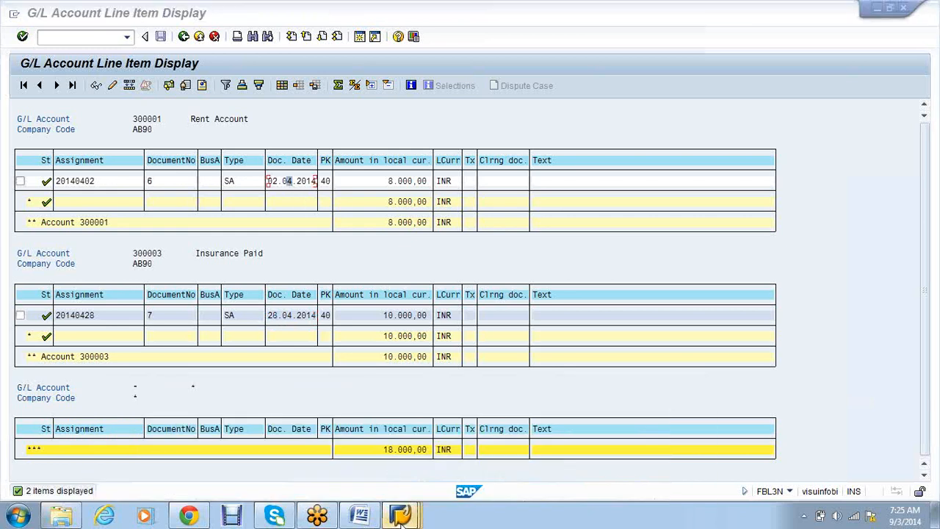
click(351, 445)
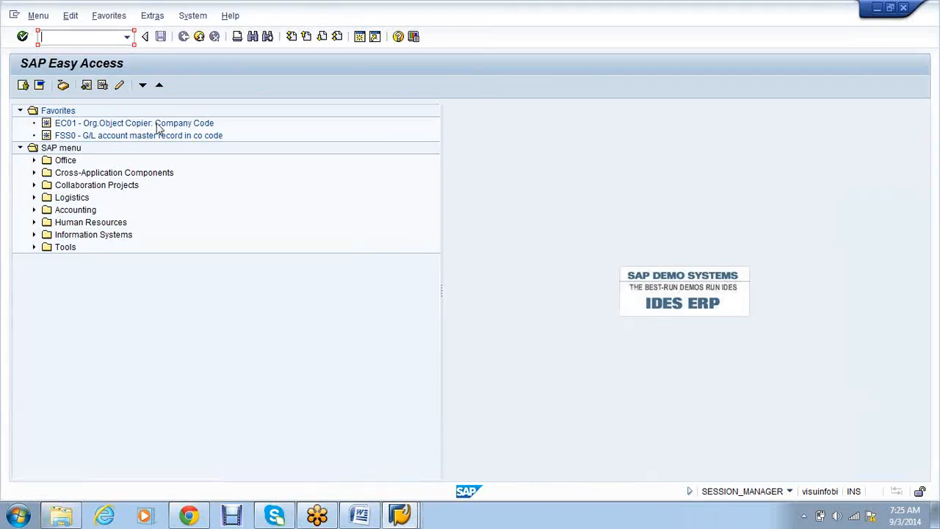
click(127, 36)
click(400, 518)
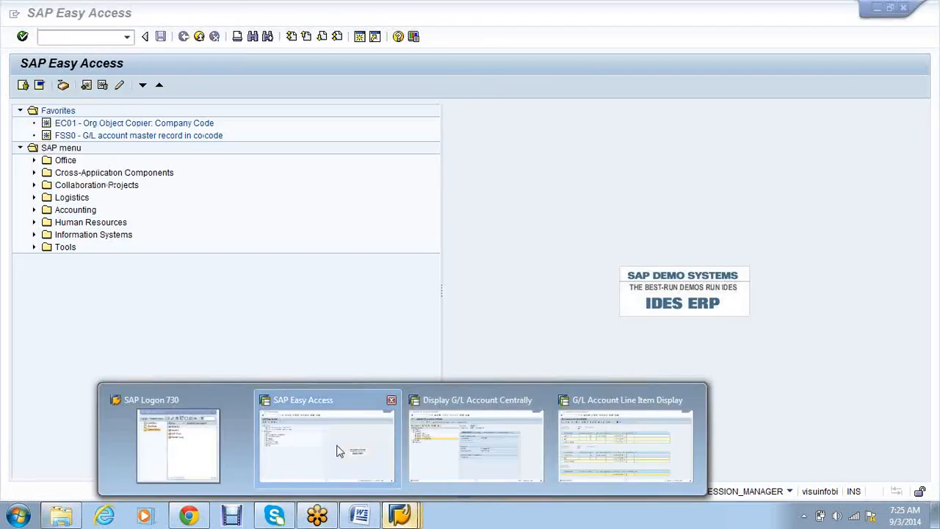
click(340, 451)
text(.14)
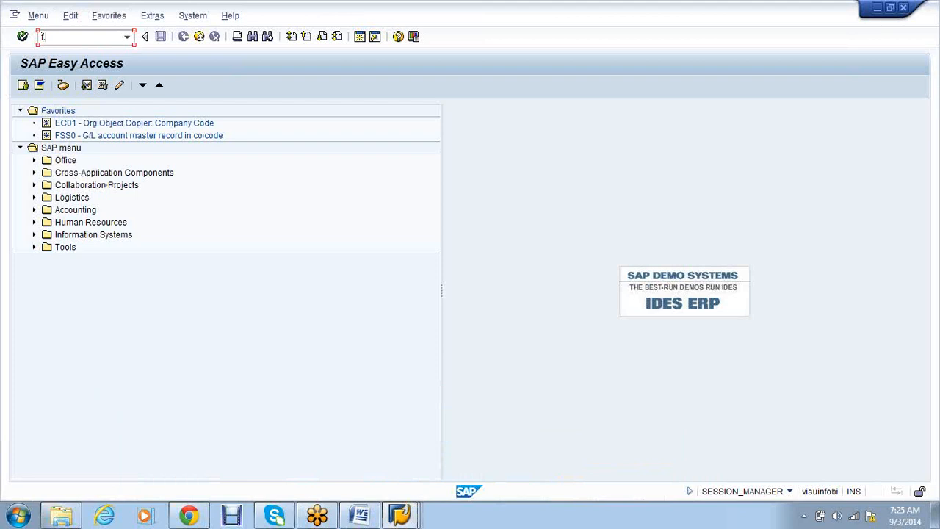
key(Return)
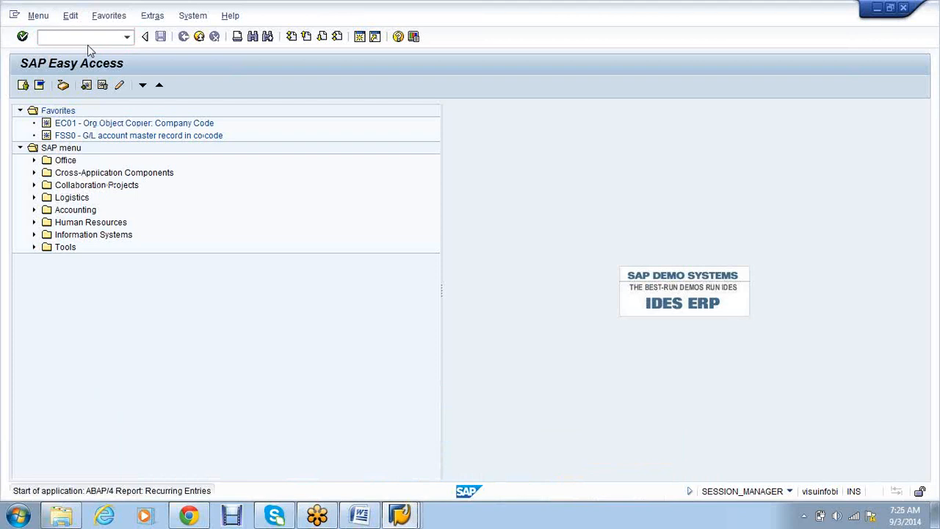
- Enter documents 30000000–30000001, fiscal year 2014, settlement 01.04.2014–31.03.2015 and session RECUR2, then execute
click(197, 123)
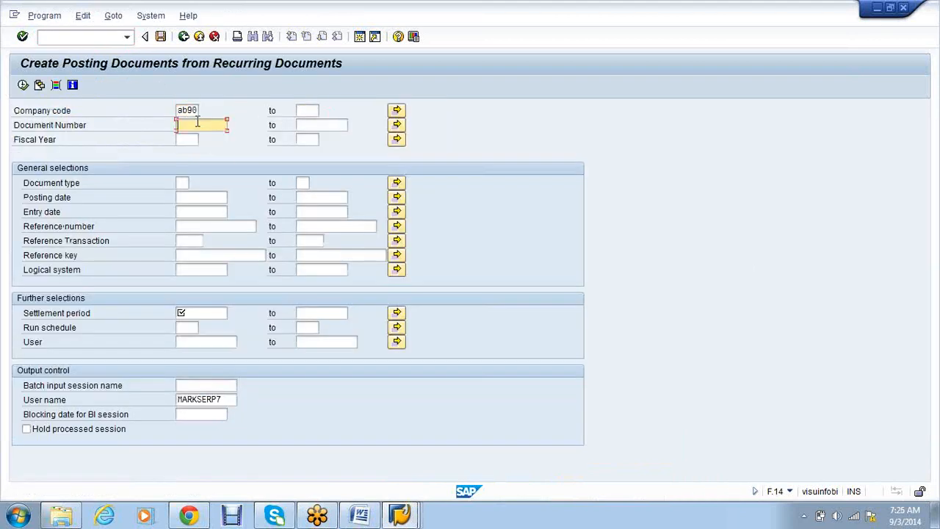
click(197, 136)
click(304, 126)
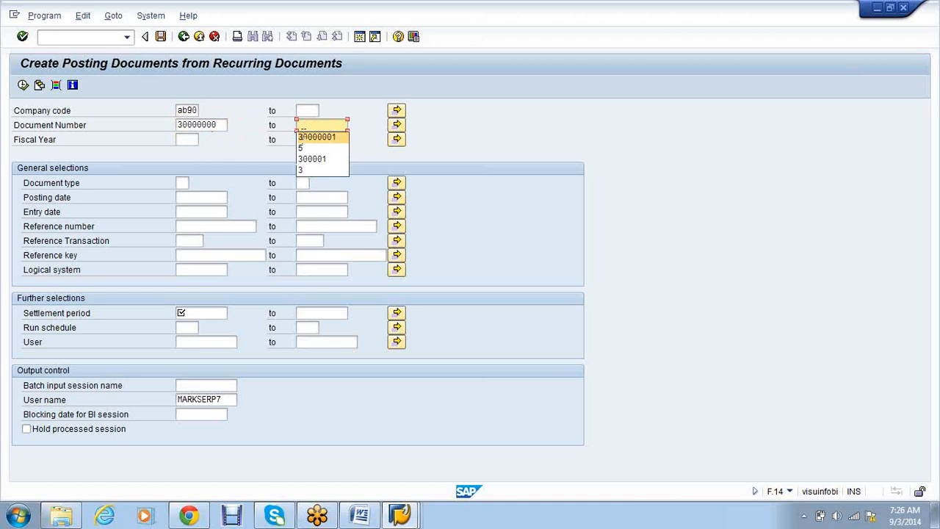
click(308, 135)
click(186, 140)
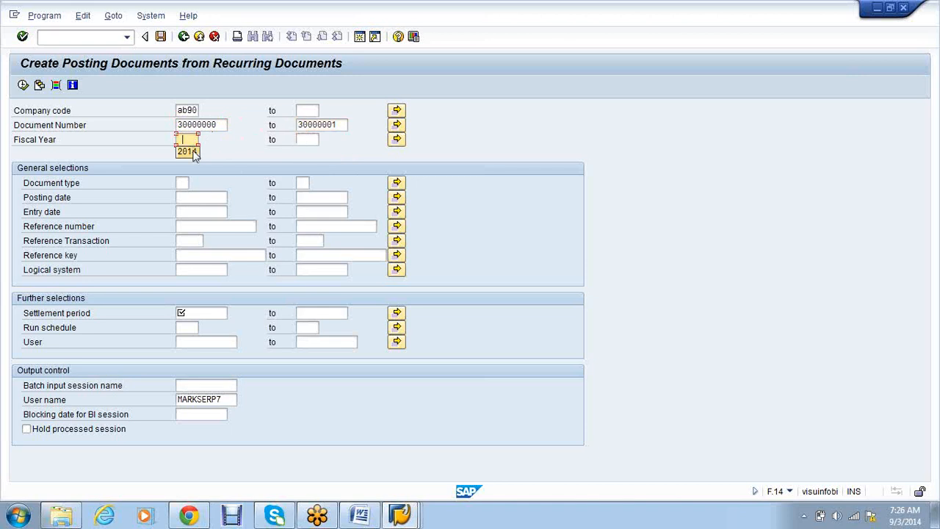
click(186, 152)
click(190, 314)
click(199, 326)
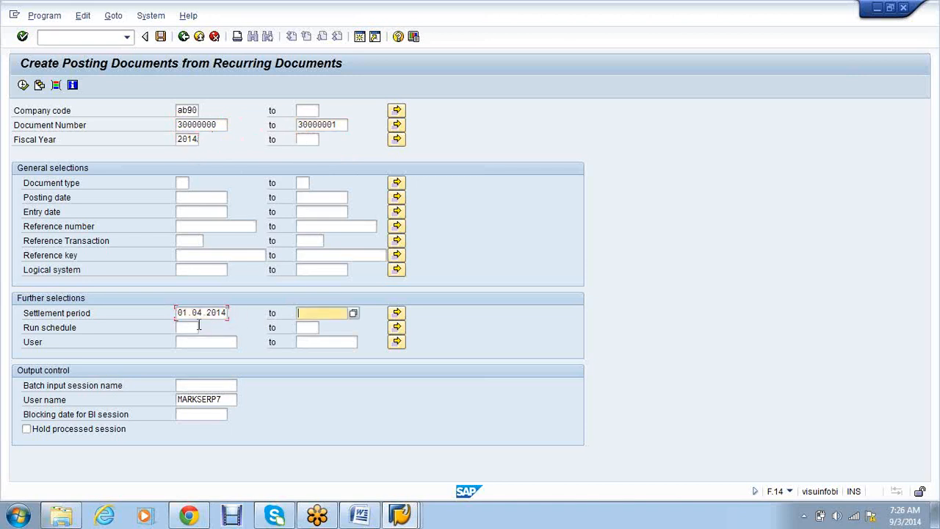
click(302, 313)
click(305, 325)
click(197, 382)
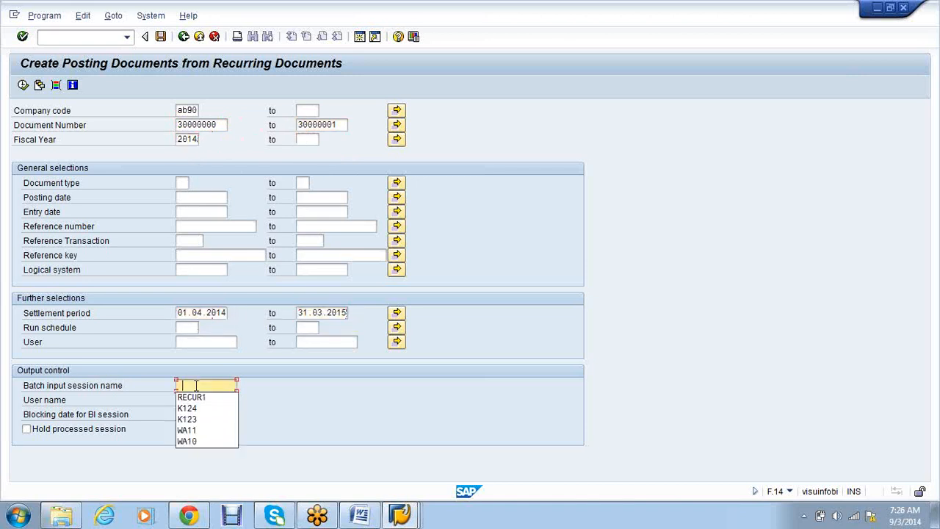
text(RECUR2)
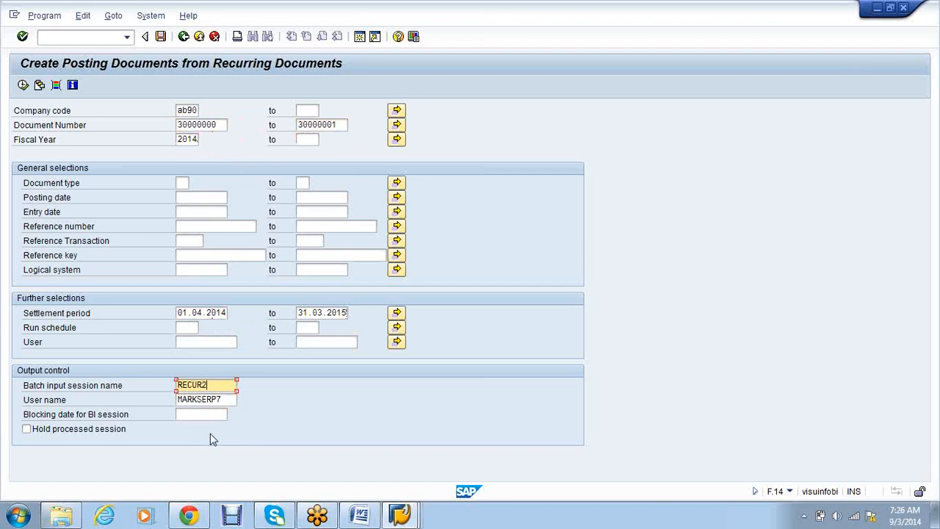
click(23, 85)
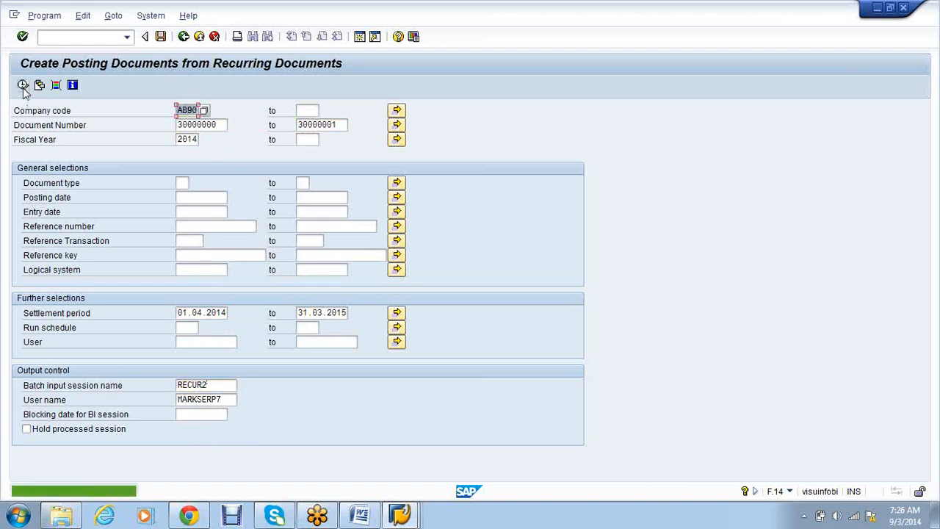
- From the batch input sessions overview, process RECUR2 with errors only and exit batch input when done
click(152, 18)
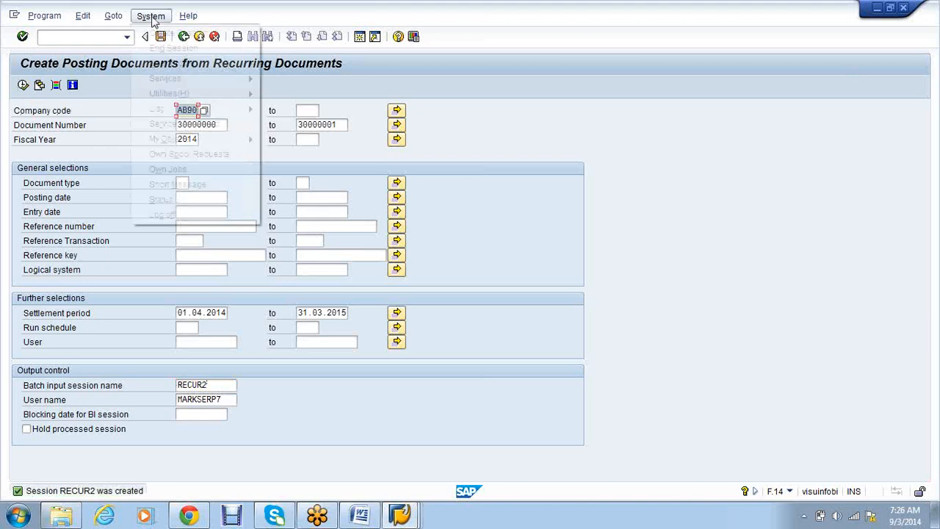
mouse_move(180, 80)
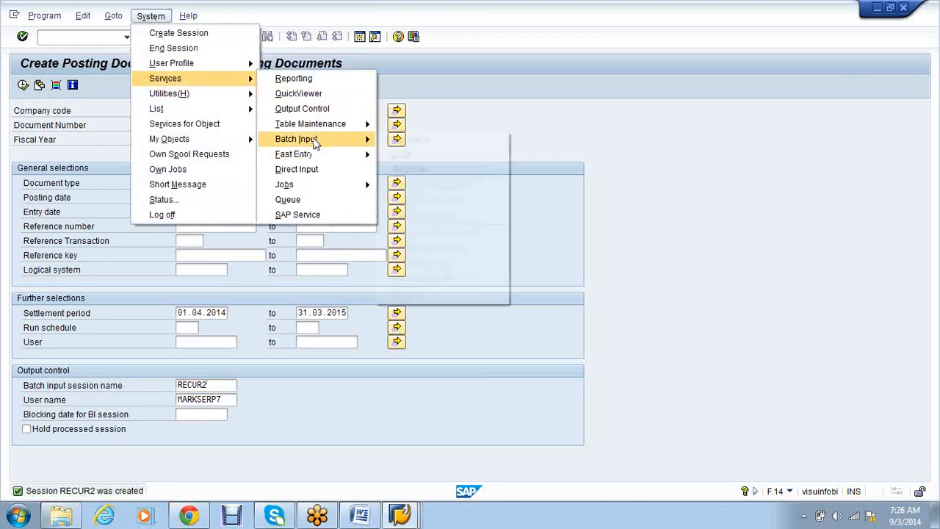
mouse_move(309, 139)
click(410, 139)
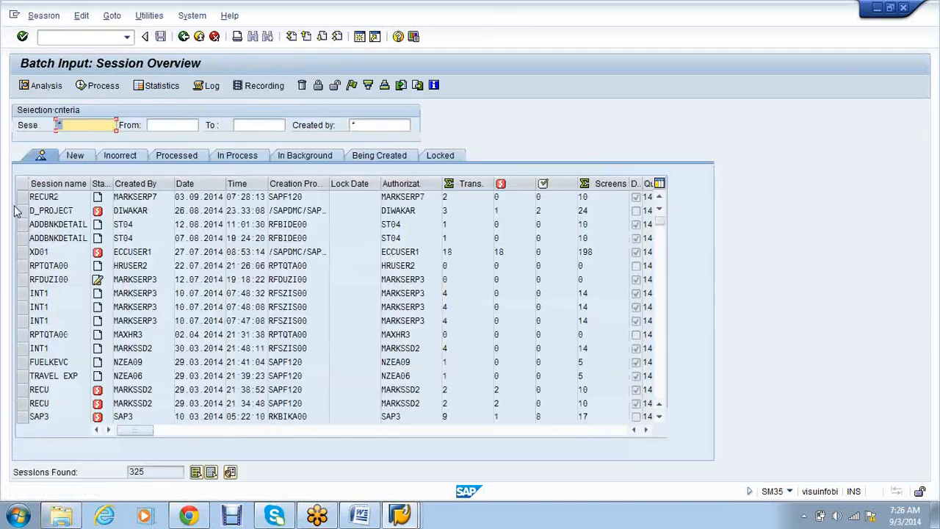
click(23, 197)
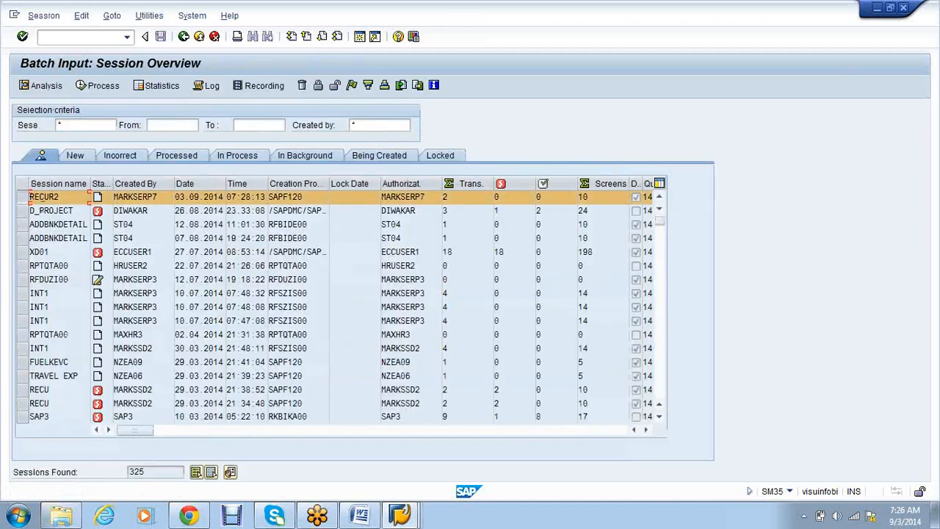
click(89, 87)
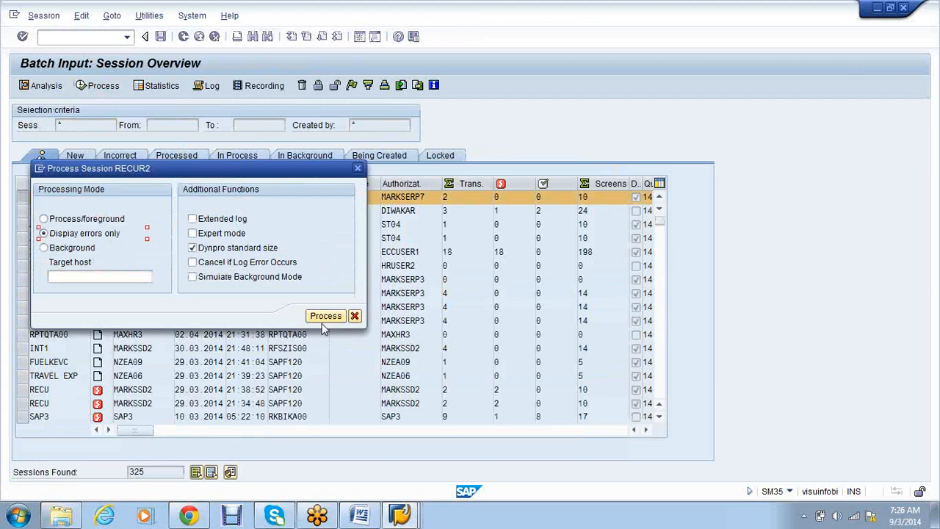
click(321, 317)
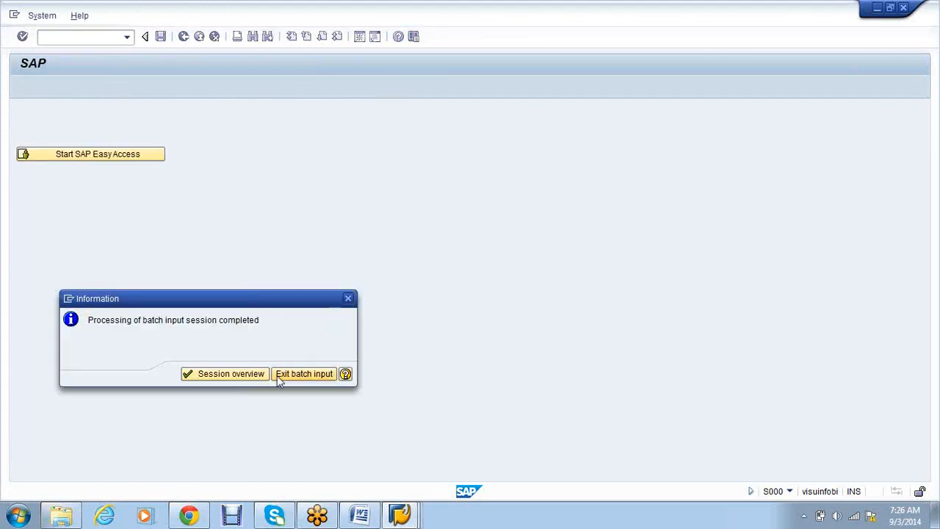
click(302, 374)
- Refresh the G/L line item list and locate the new 28.05.2014 posting
mouse_move(400, 514)
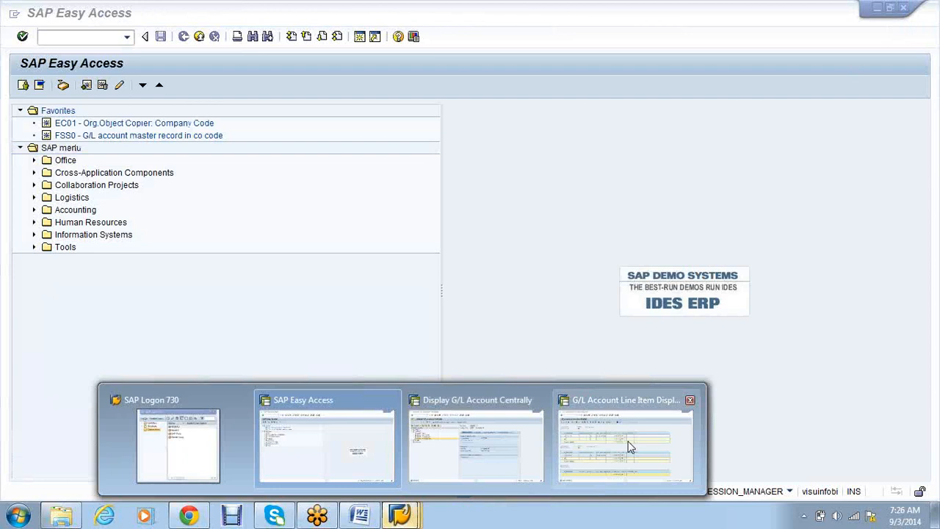
click(630, 446)
click(34, 16)
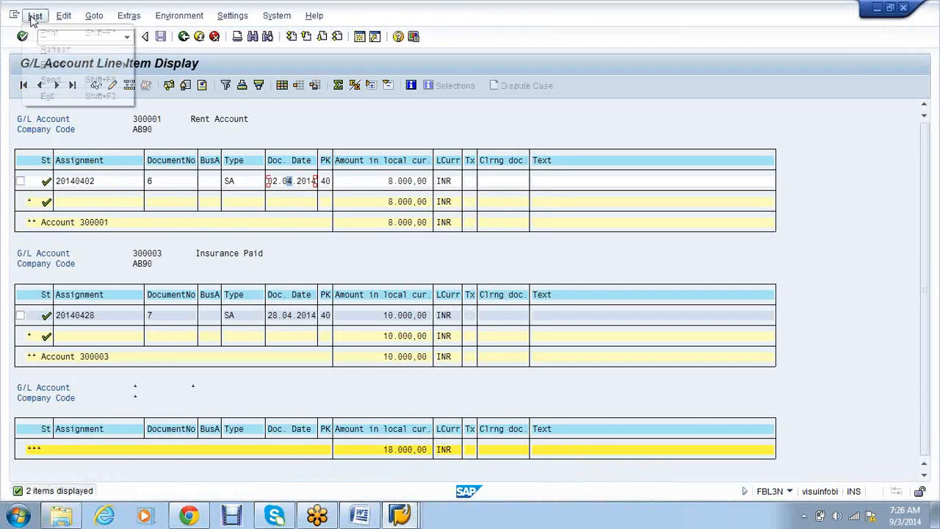
click(45, 51)
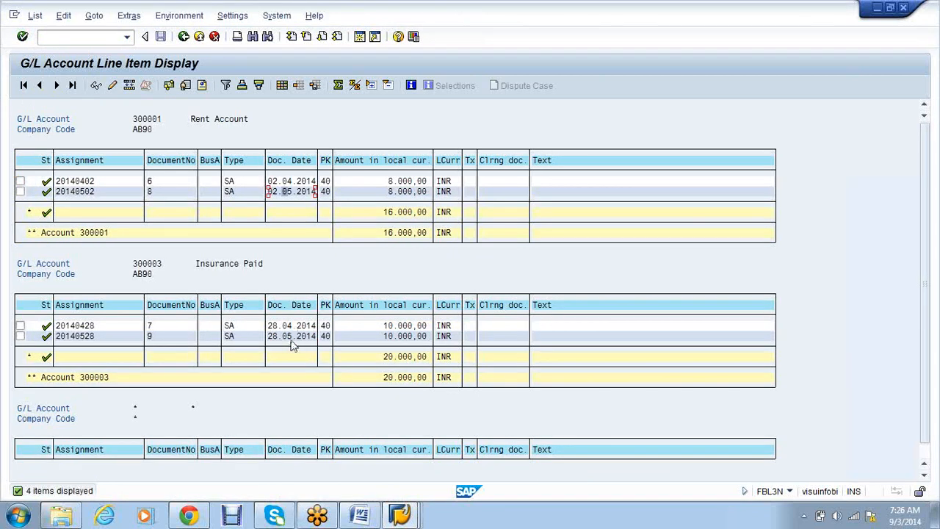
click(290, 337)
click(766, 373)
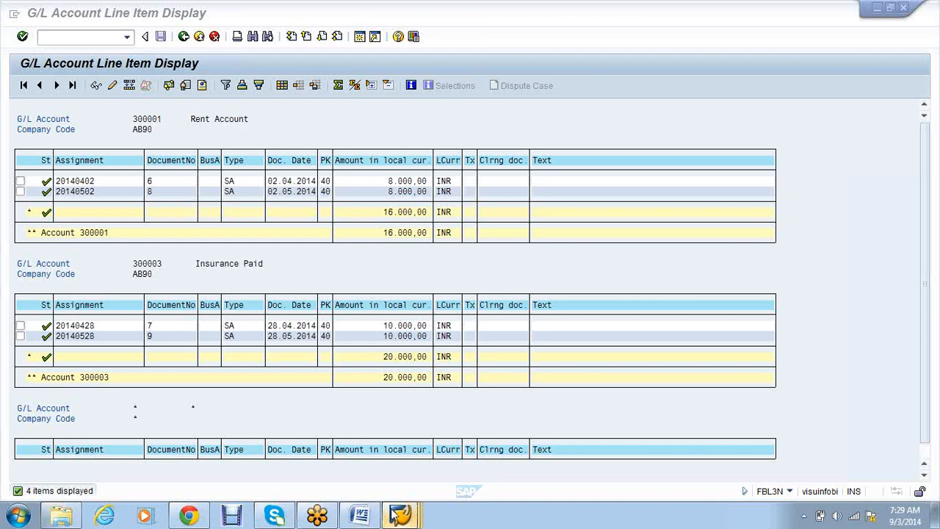
- Run /nfbd3 and display recurring document 30000001
mouse_move(397, 514)
click(666, 416)
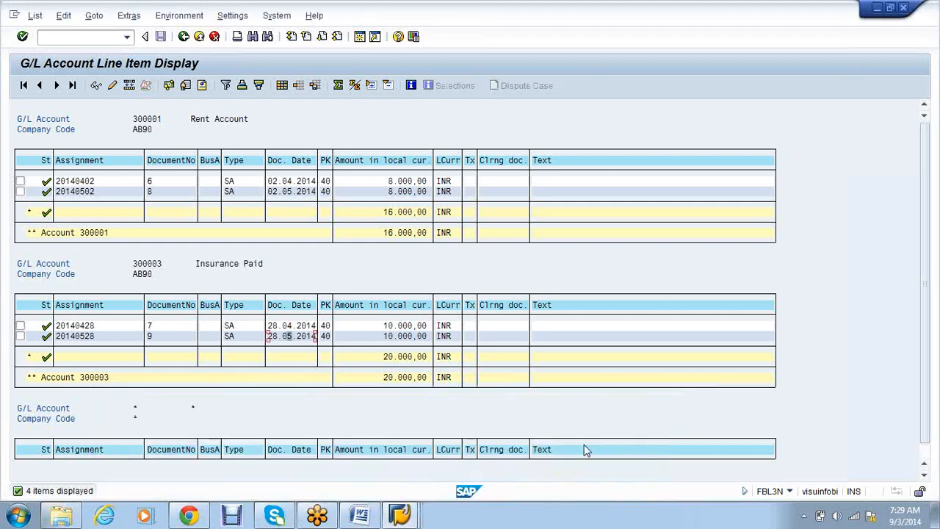
click(109, 39)
text(/nfbd3)
key(Return)
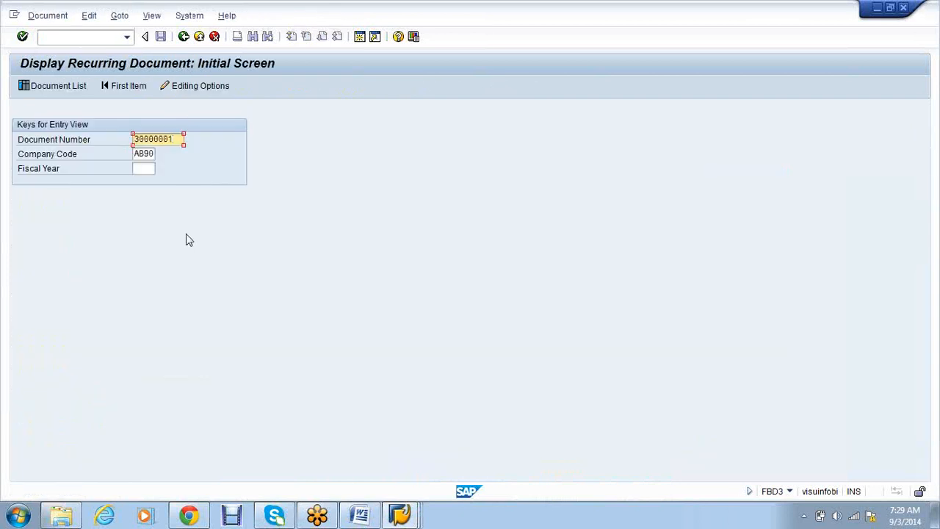
key(Return)
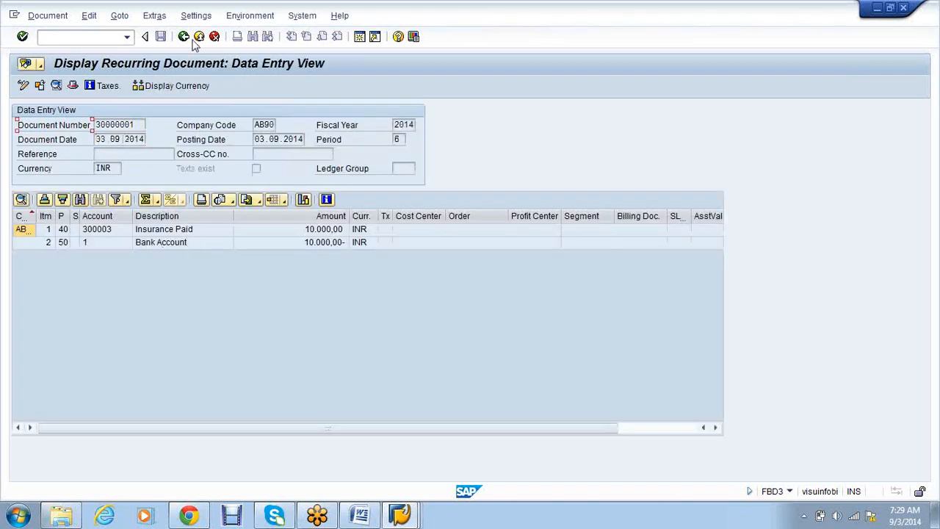
- Display recurring document 30000000, then return to the initial screen
click(184, 36)
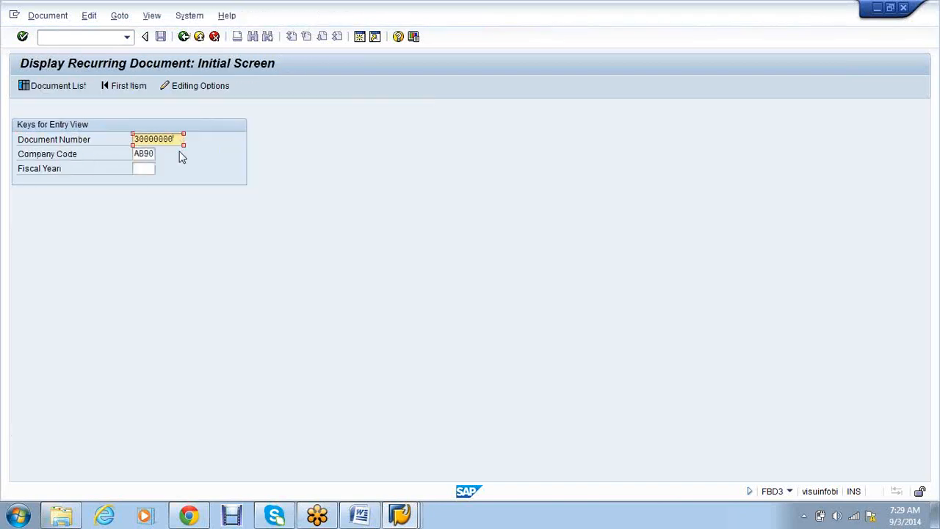
key(Return)
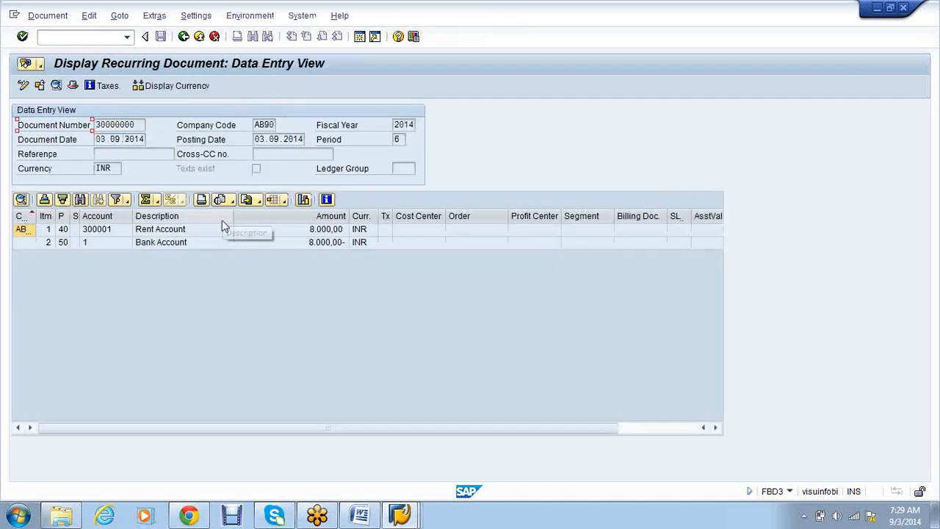
click(400, 518)
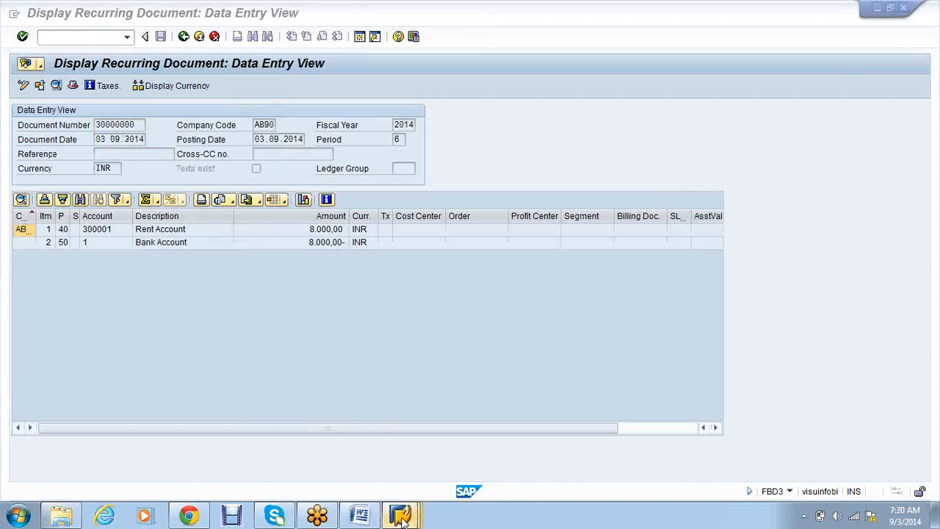
click(181, 40)
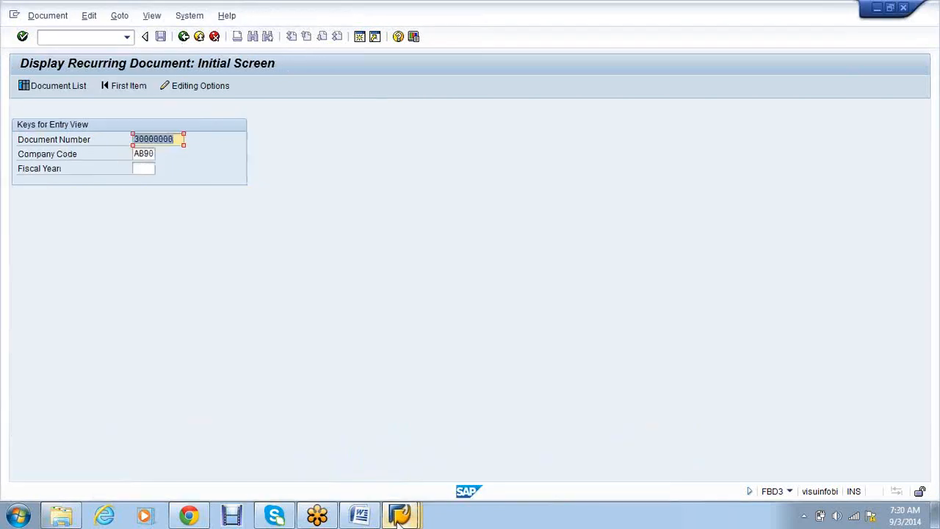
- Switch to the G/L account window and start the /nfbl3n line item report
click(400, 518)
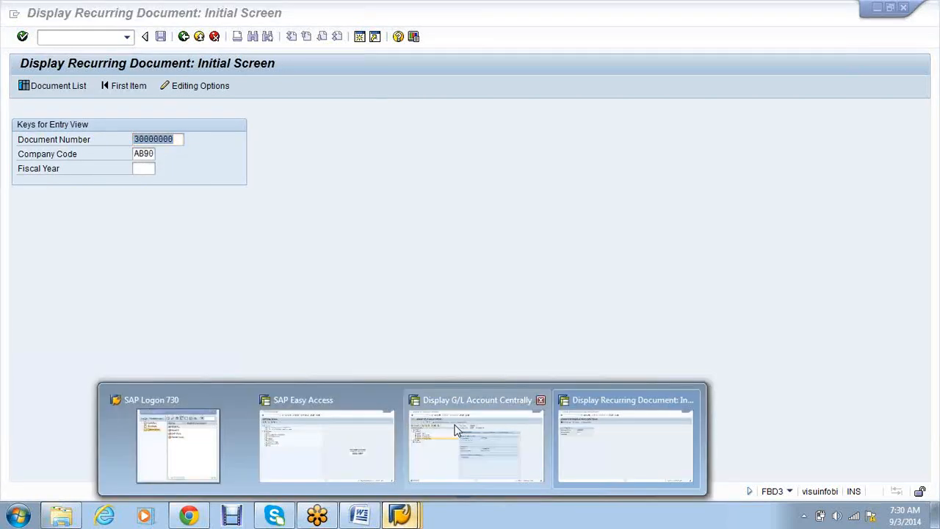
click(326, 441)
click(416, 518)
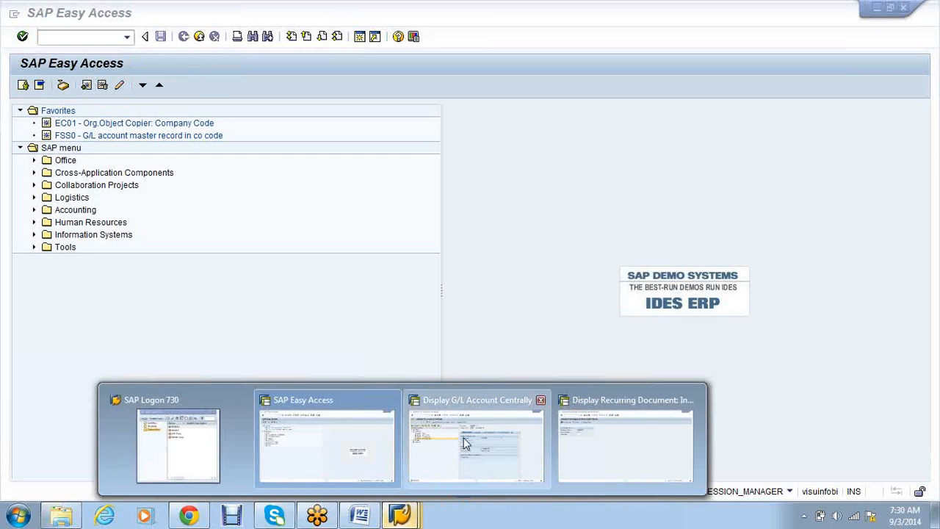
click(465, 443)
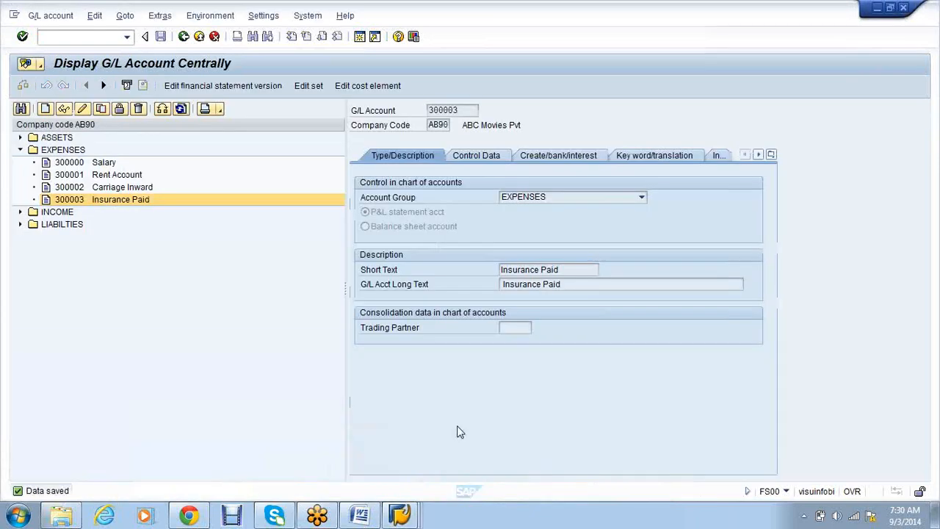
click(90, 38)
text(/nfbl3n)
key(Return)
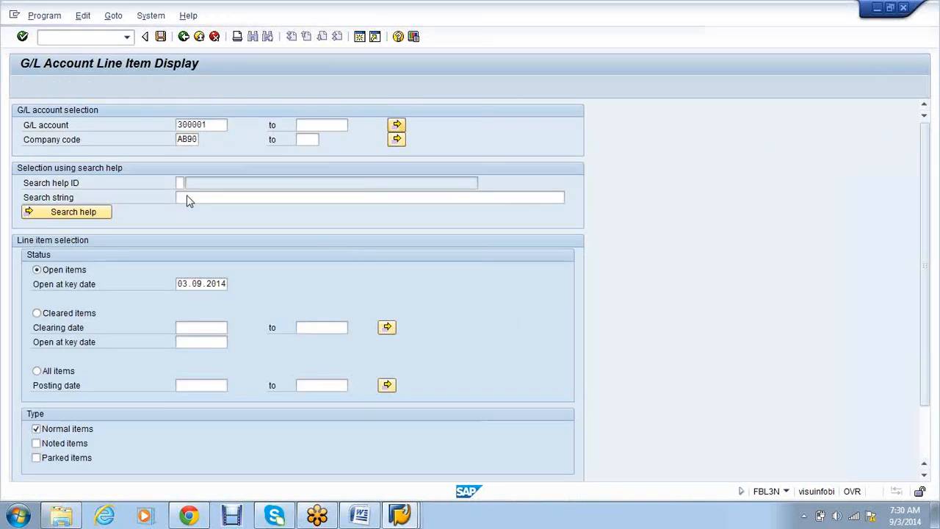
- Select accounts 300001 and 300003 via multiple selection and execute the report
click(396, 125)
click(73, 203)
text(300003)
click(249, 345)
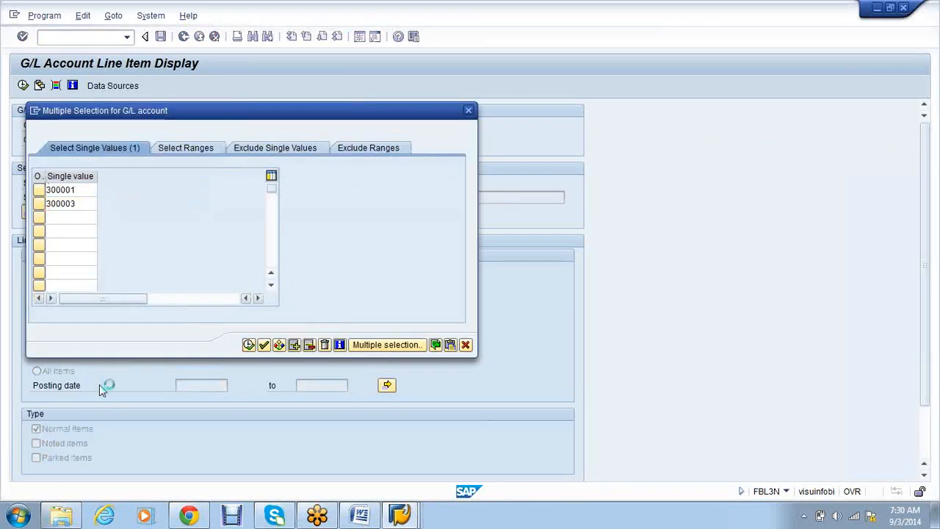
click(24, 84)
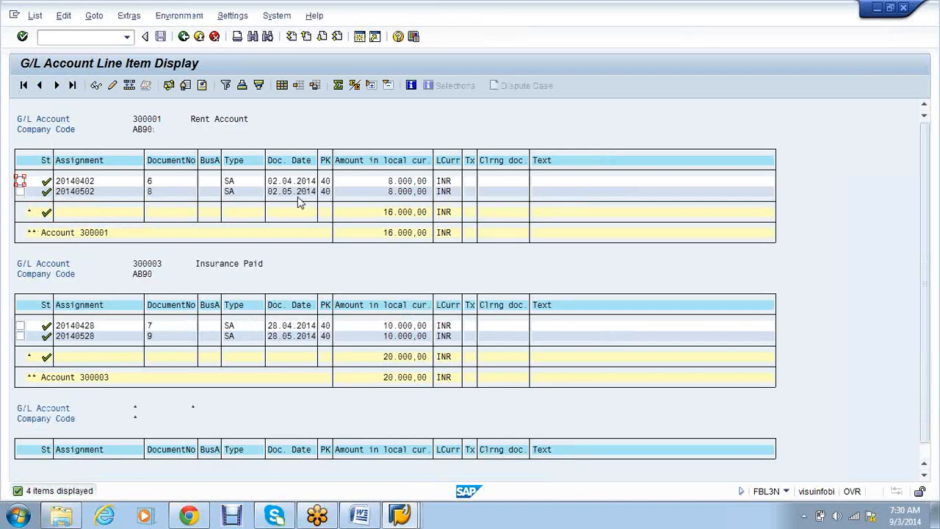
click(400, 516)
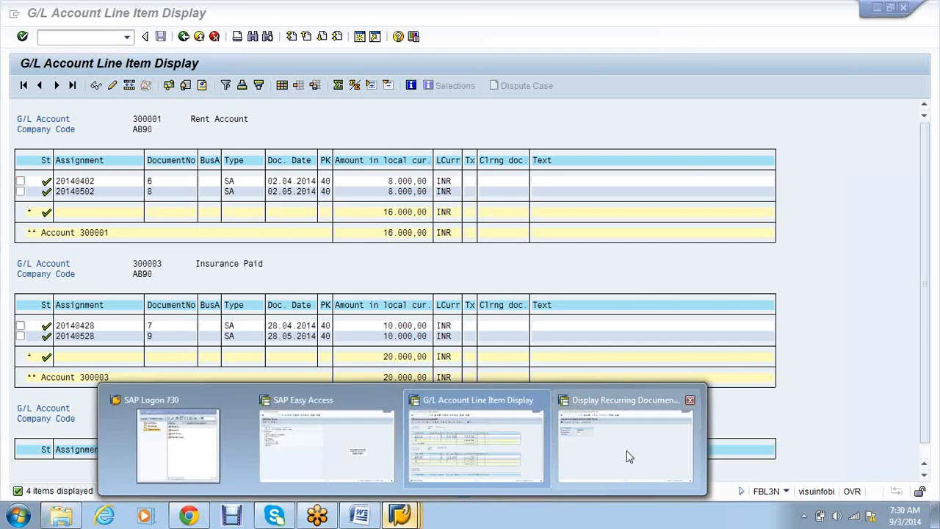
- Display recurring document 30000001 (Insurance Paid vs Bank, 10.000,00), then return to SAP Easy Access
click(567, 453)
click(179, 138)
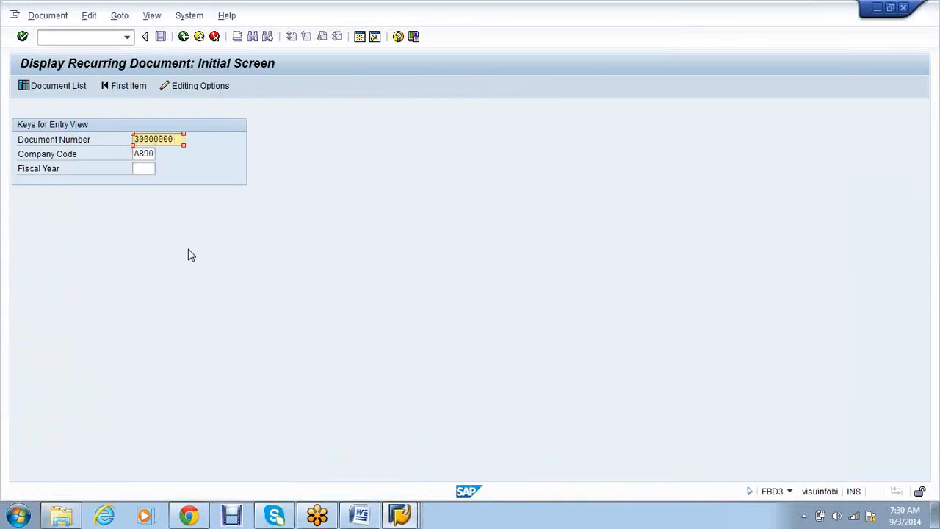
key(BackSpace)
text(1)
key(Return)
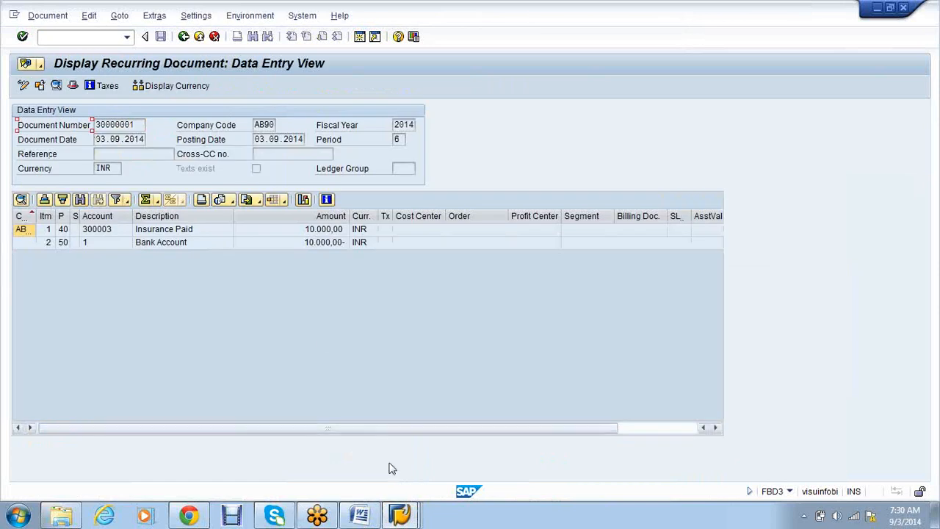
click(402, 516)
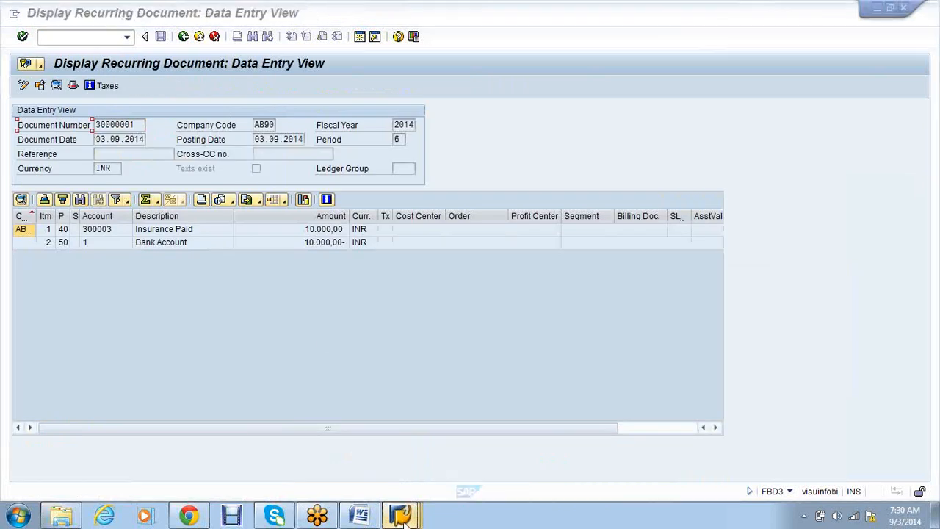
click(338, 434)
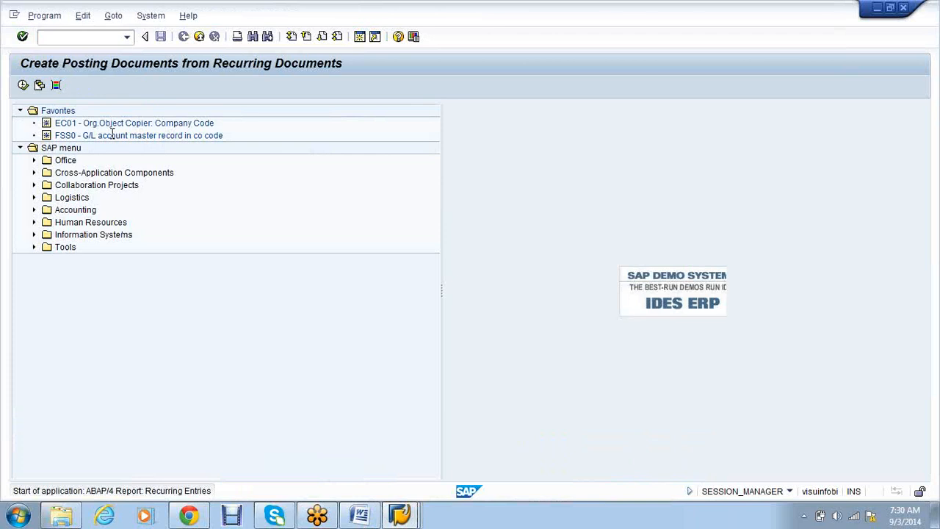
- Enter AB90, documents 30000000–30000001, year 2014, settlement 01.04.2014–31.03.2015, session RECUR3, and execute
text(ab90)
key(Tab)
key(Tab)
key(Tab)
text(30000000)
key(Tab)
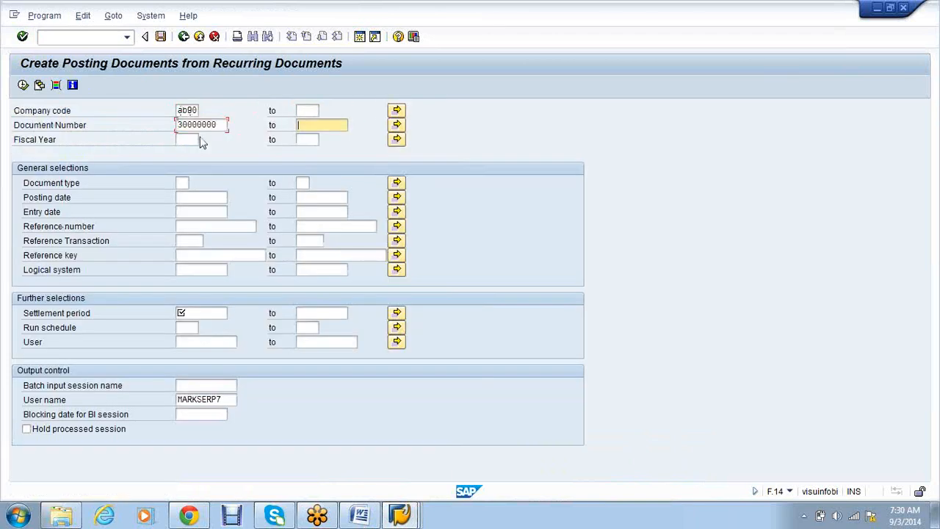
click(318, 137)
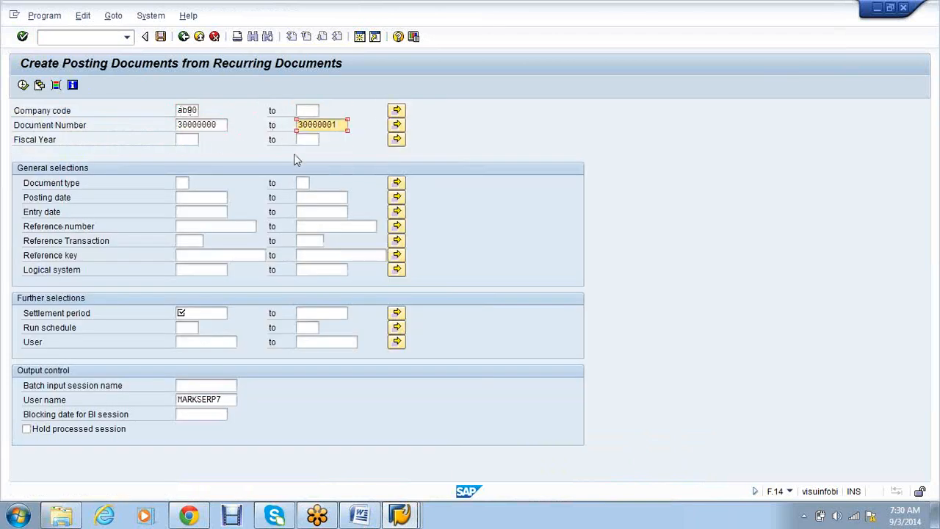
click(197, 139)
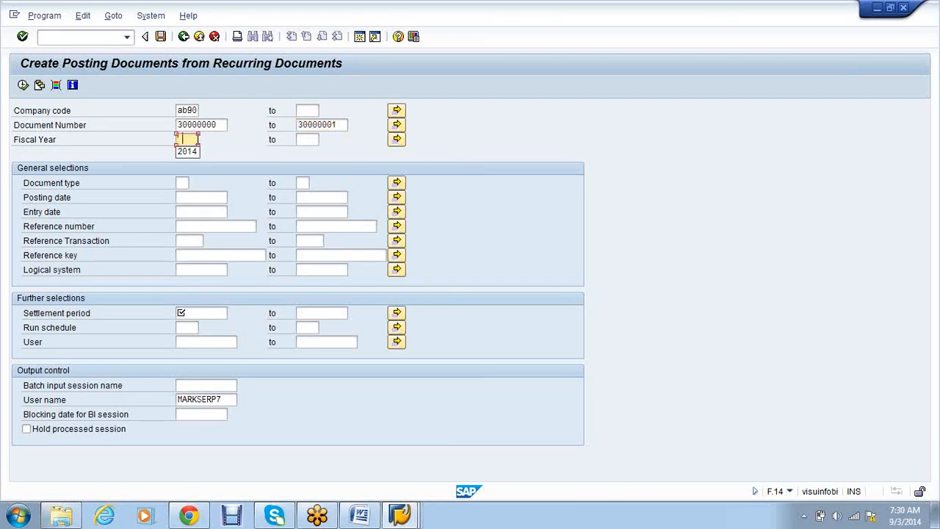
click(187, 152)
click(195, 314)
click(196, 324)
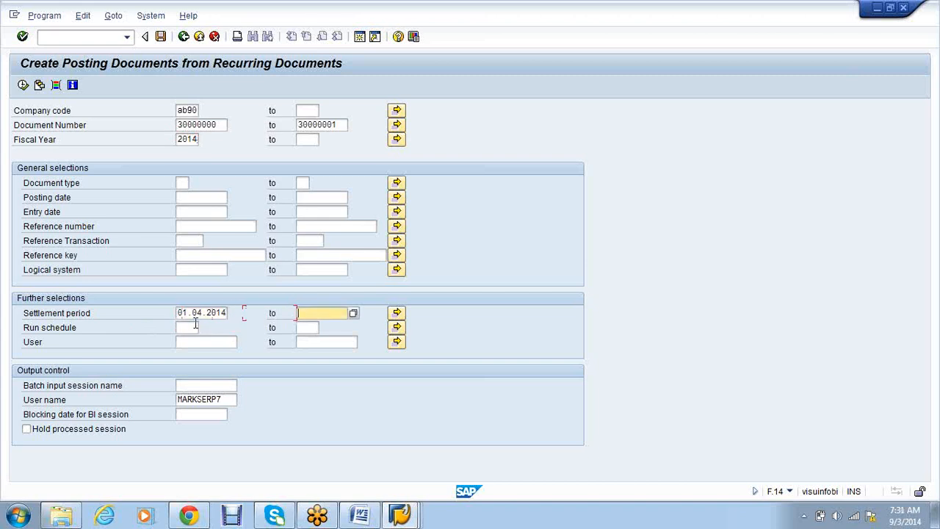
click(321, 324)
click(194, 383)
text(RECUR)
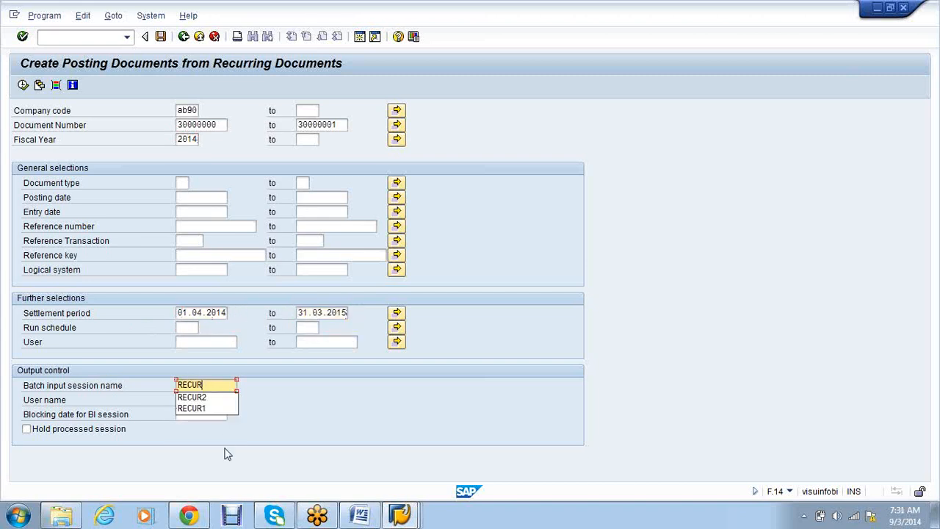
text(3)
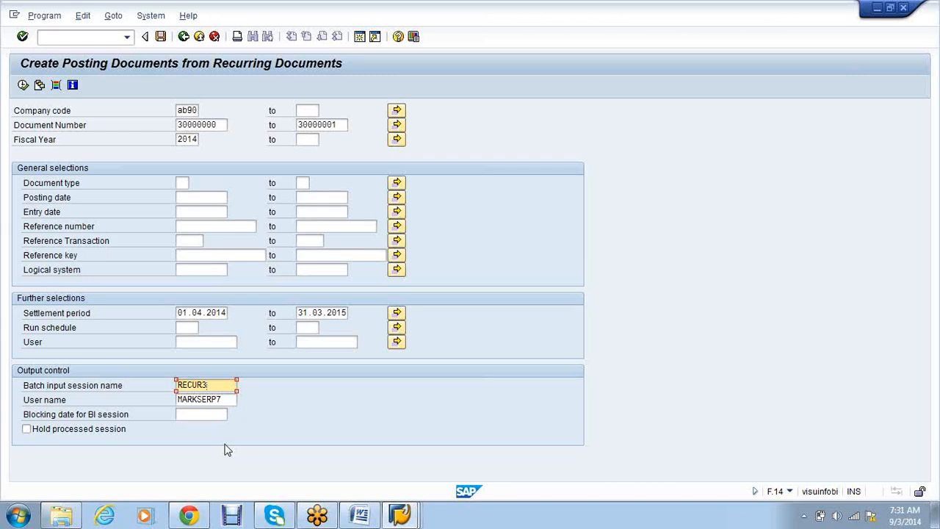
click(23, 86)
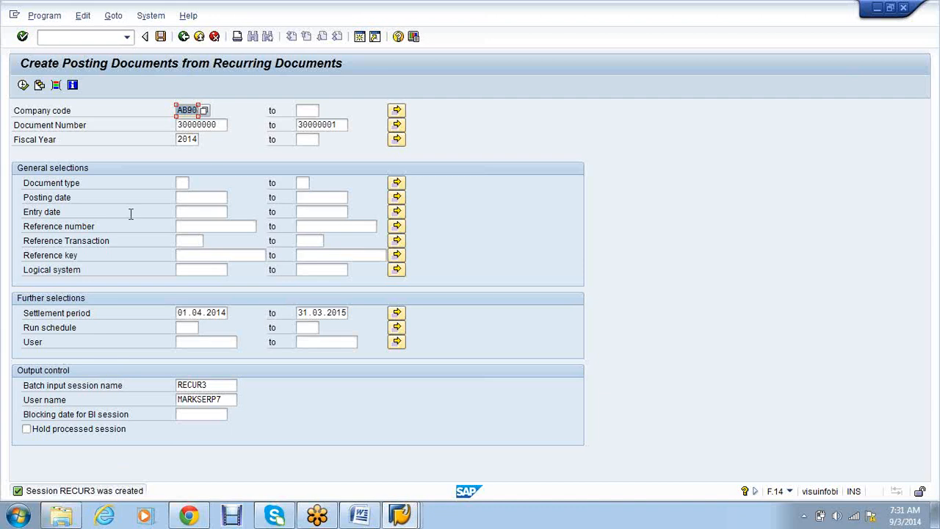
- From the batch input sessions overview, run RECUR3 with errors only and exit batch input
click(150, 18)
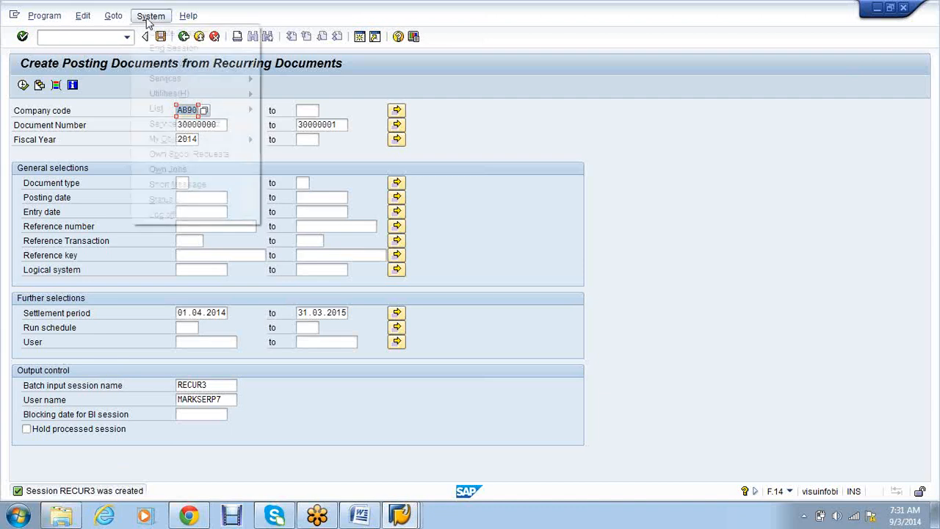
mouse_move(189, 79)
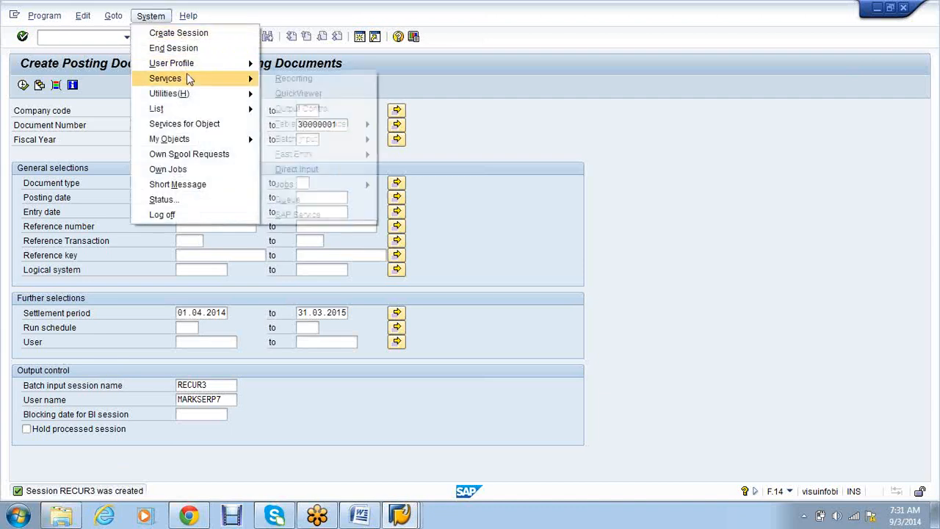
mouse_move(357, 139)
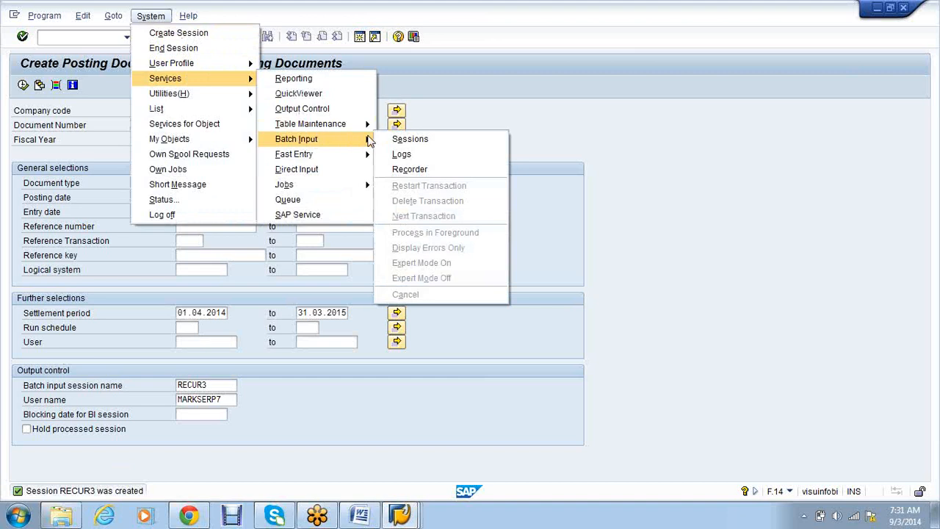
click(396, 142)
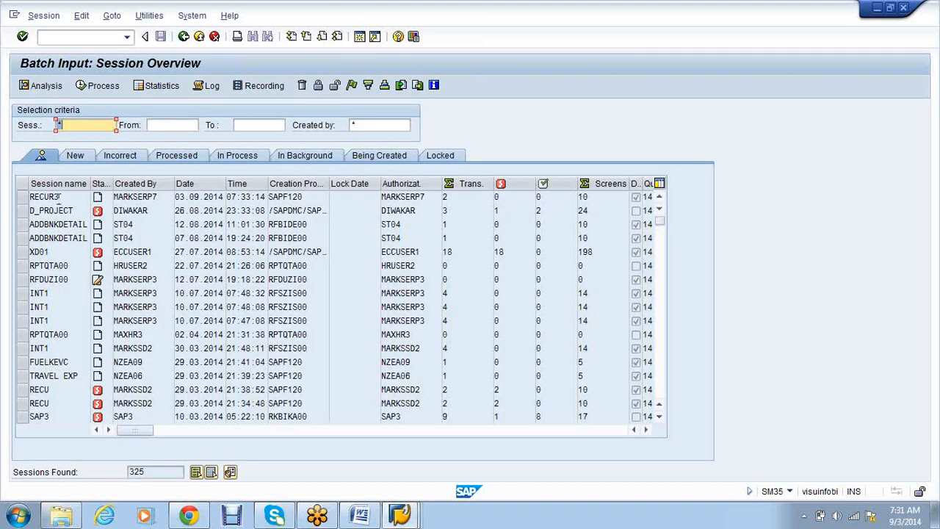
click(58, 197)
click(96, 90)
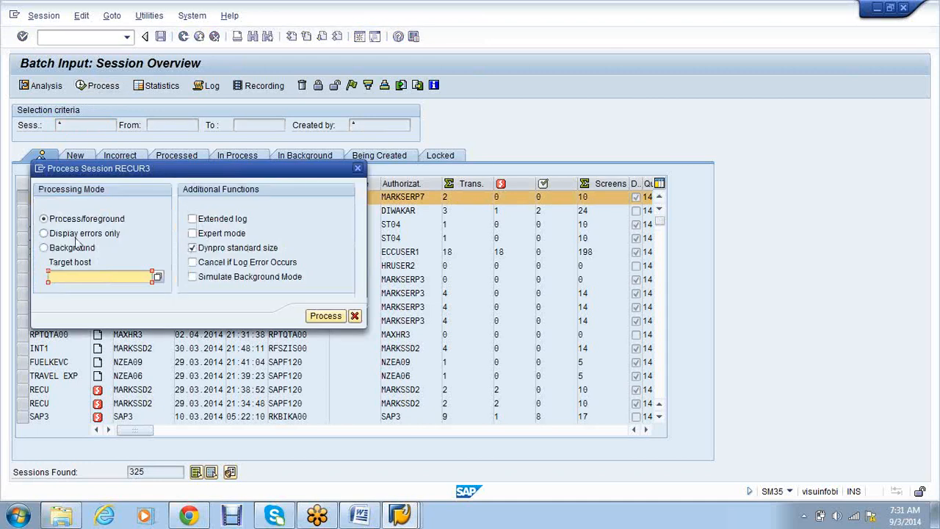
click(44, 233)
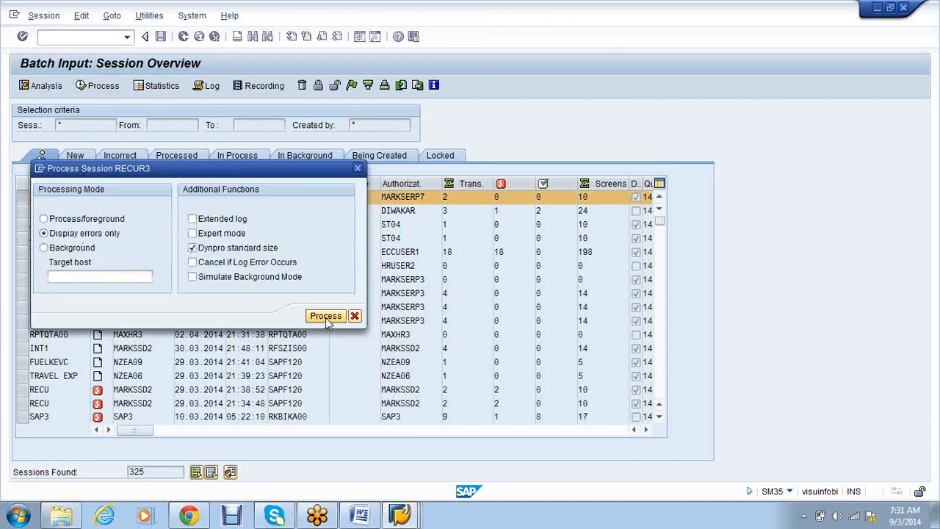
click(325, 317)
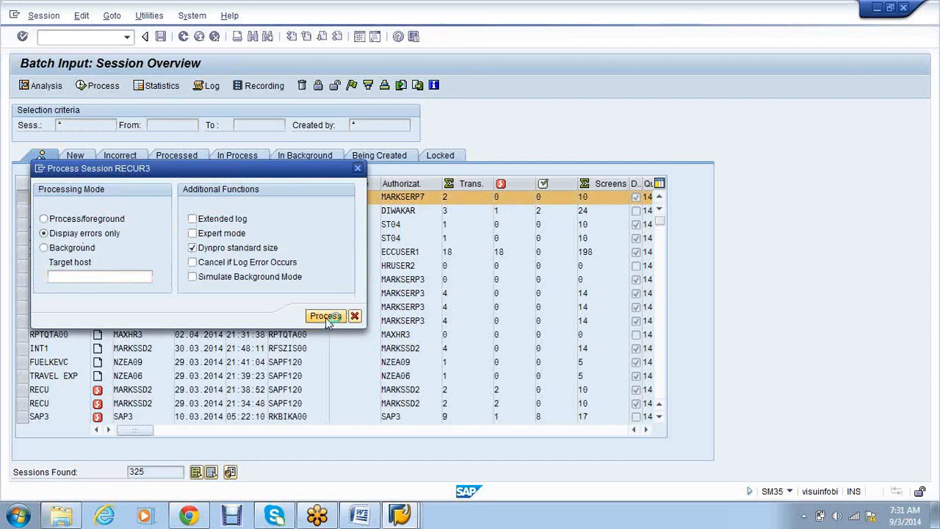
click(304, 375)
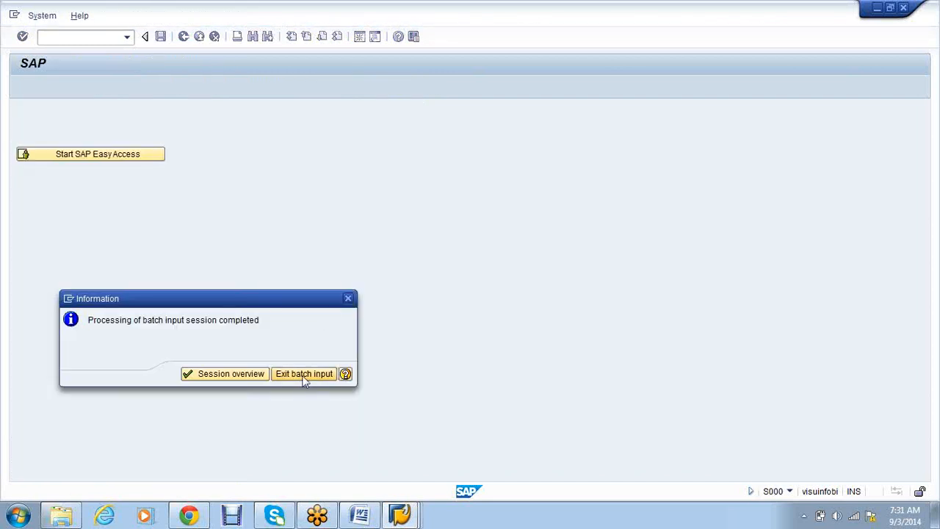
- Bring the FBL3N line item report forward and refresh the list
click(401, 516)
click(476, 440)
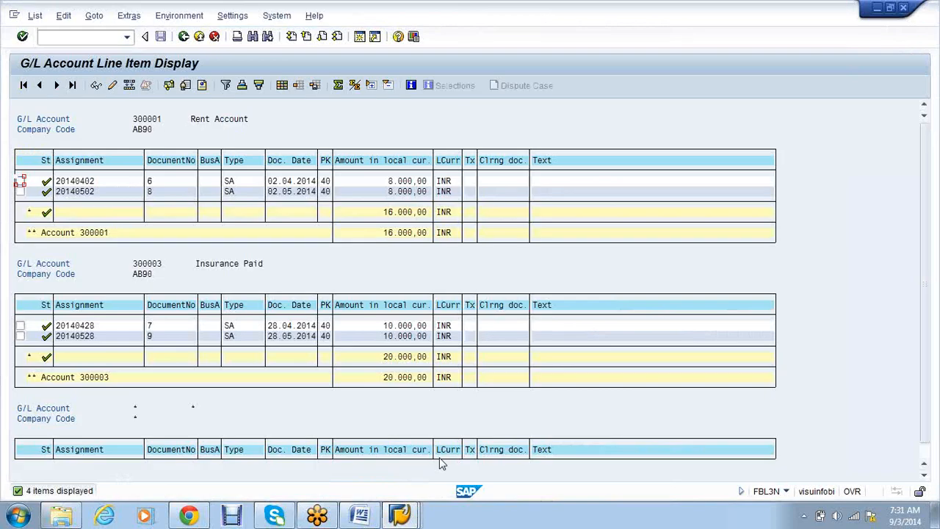
click(34, 16)
click(52, 47)
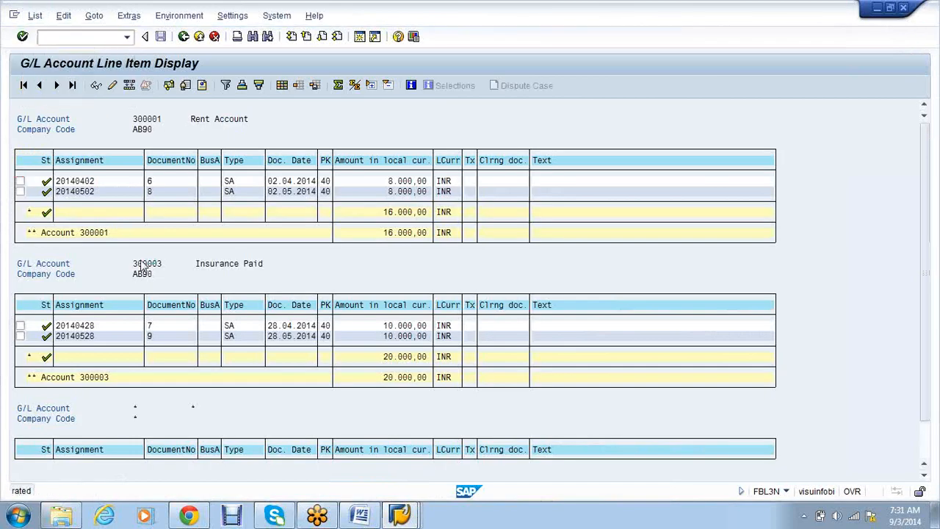
- Highlight new document 10 under Rent Account and document 11 under Insurance Paid
drag(268, 202, 297, 204)
drag(148, 202, 163, 204)
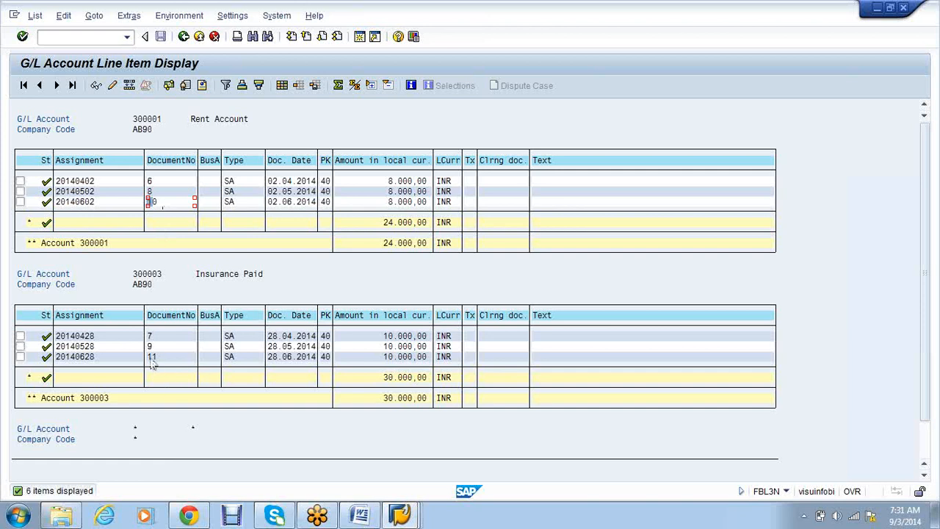
drag(148, 357, 163, 360)
key(alt+Tab)
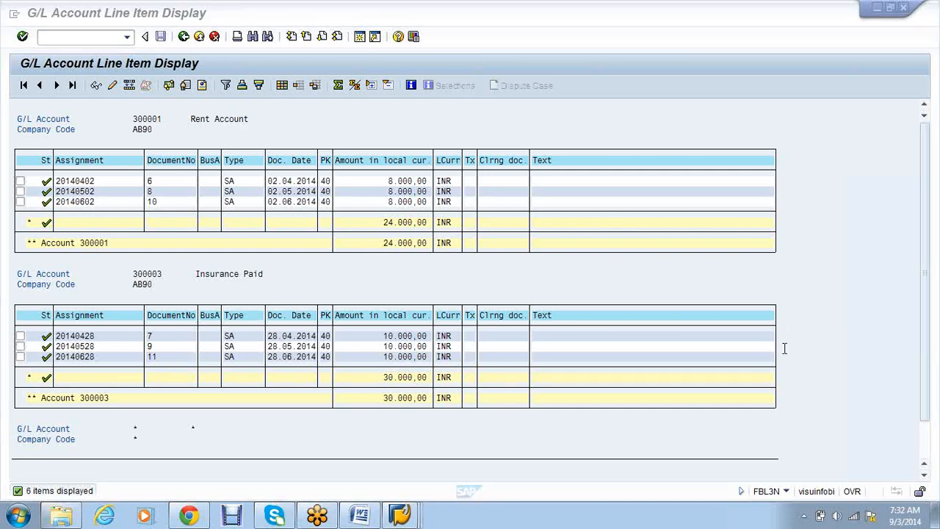